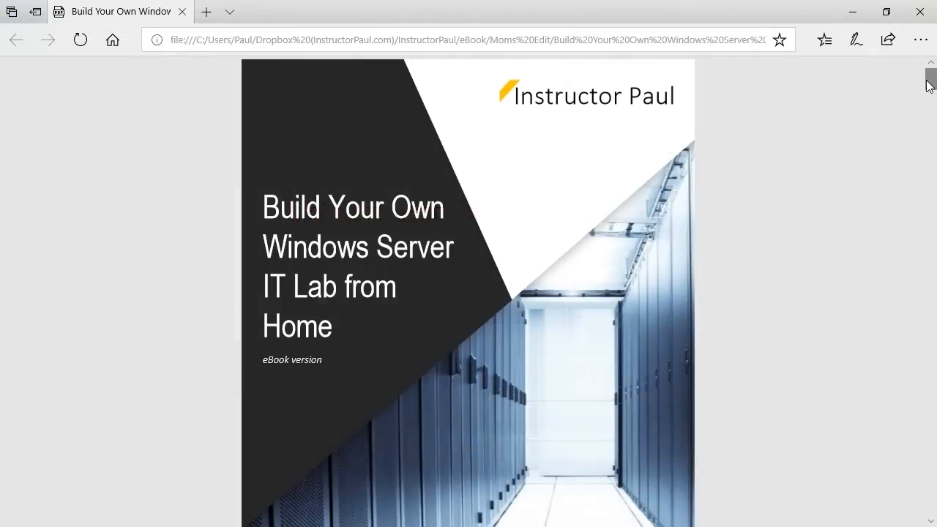
Step: Close the eBook PDF window and minimize Internet Explorer to reveal Server Manager
left_click_drag(929, 80, 932, 358)
left_click(926, 7)
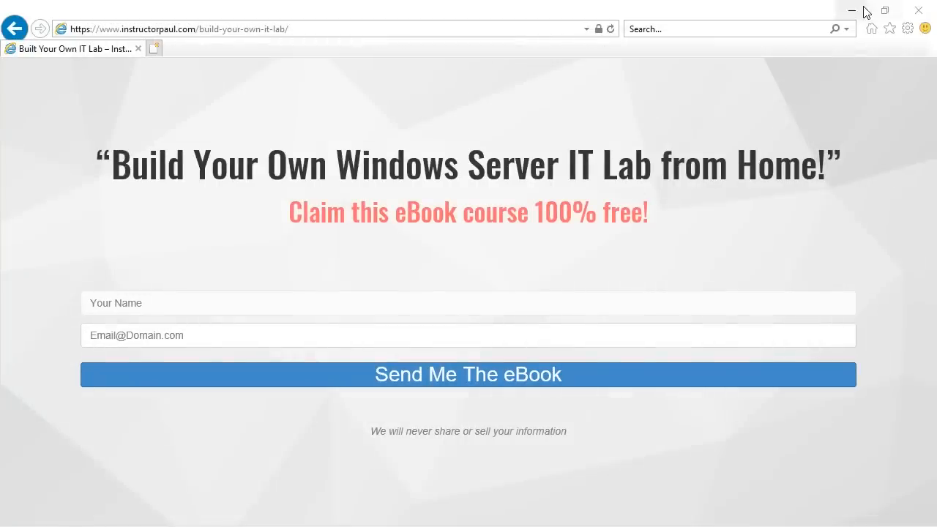
left_click(852, 7)
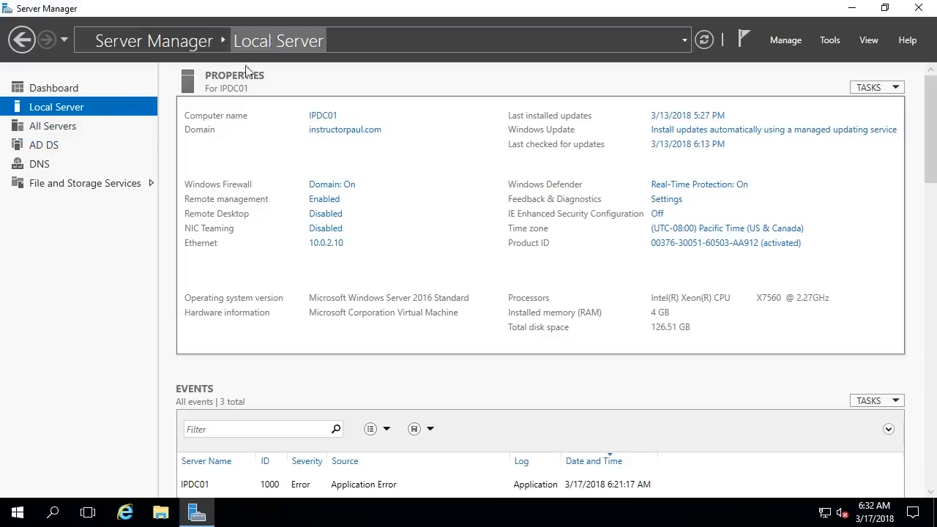
Step: Toggle the Start menu, view the Dashboard, then return to the Local Server properties
left_click(17, 513)
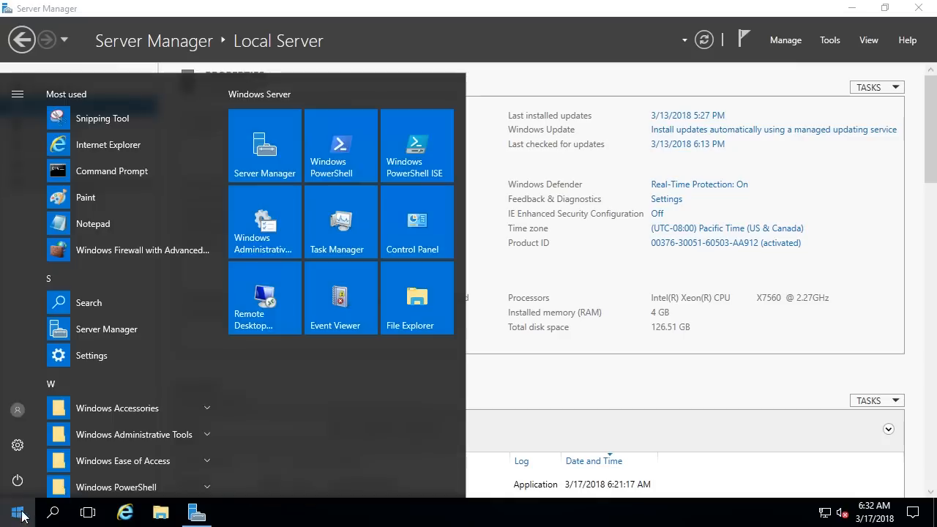
left_click(503, 83)
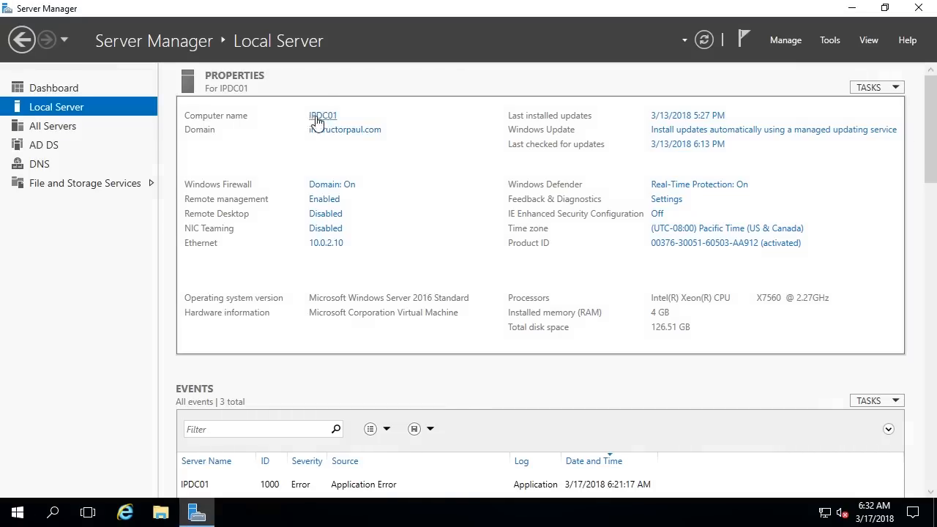
left_click(73, 89)
left_click(53, 109)
Step: Launch Active Directory Users and Computers from the Server Manager Tools list
left_click(833, 44)
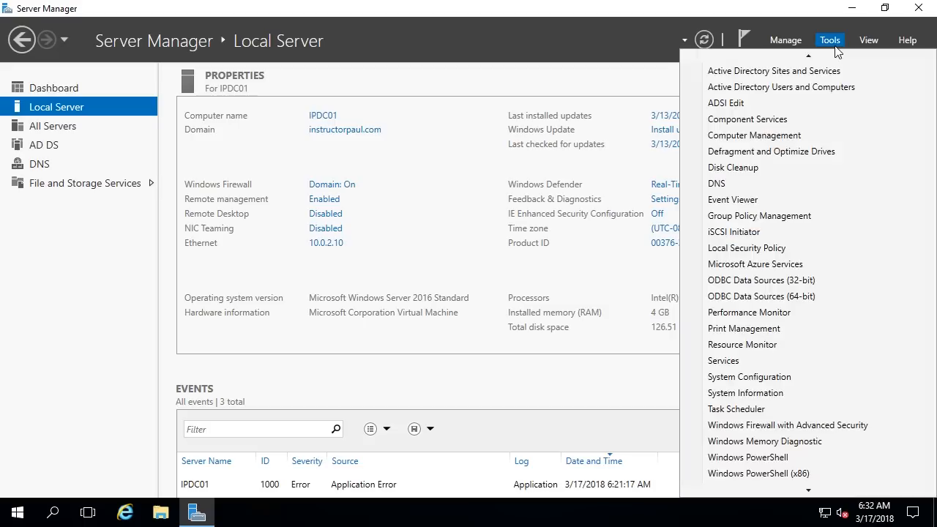
mouse_move(821, 58)
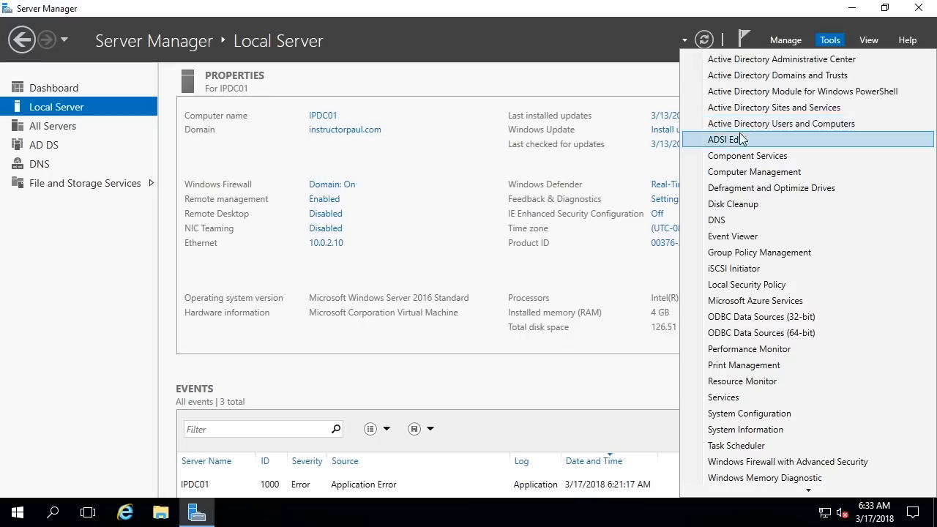
left_click(717, 126)
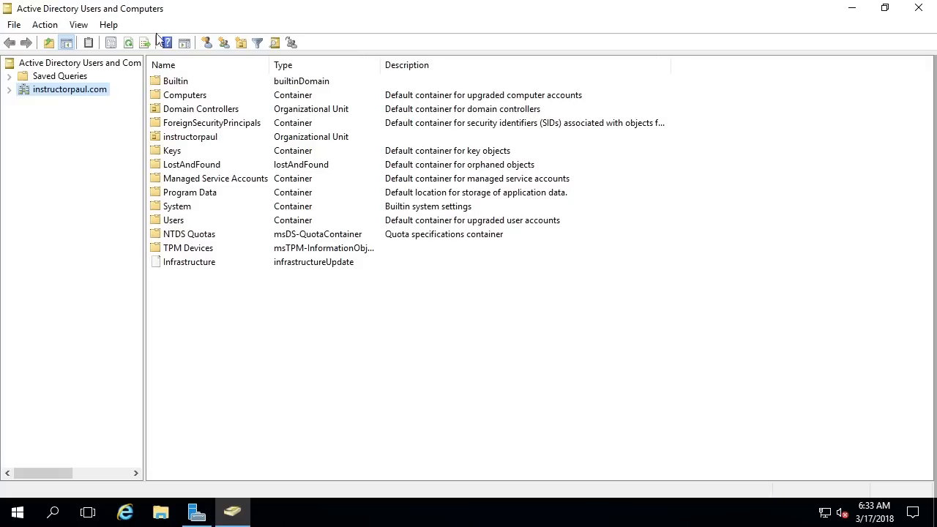
Step: Turn off Advanced Features in the View menu and expand the instructorpaul.com domain
left_click(79, 26)
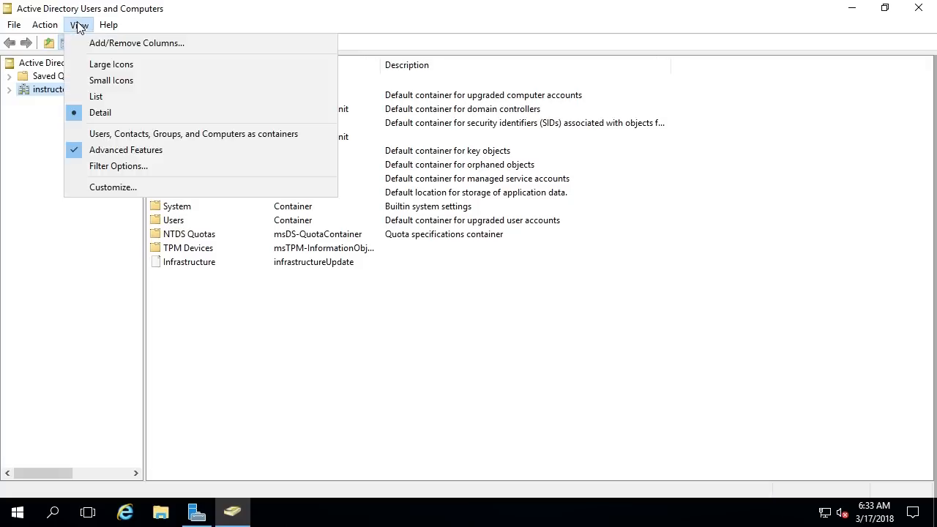
left_click(104, 150)
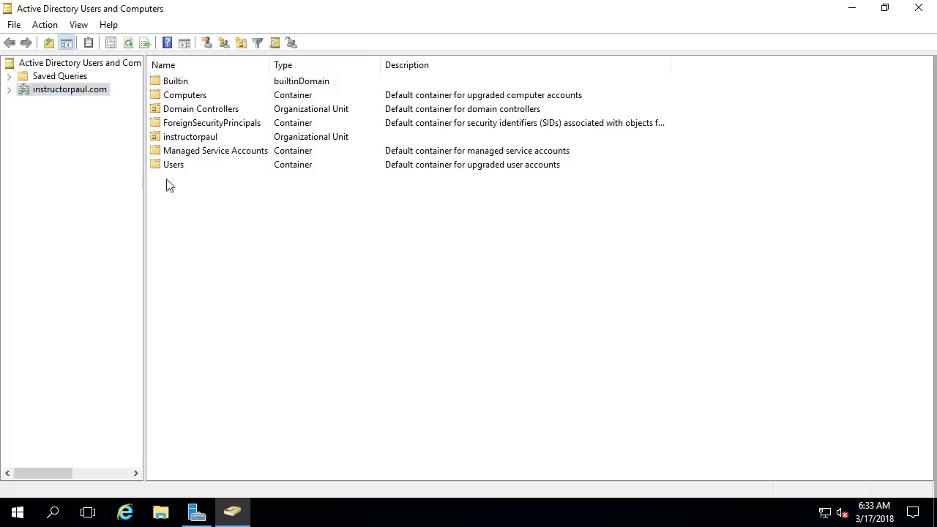
left_click(9, 90)
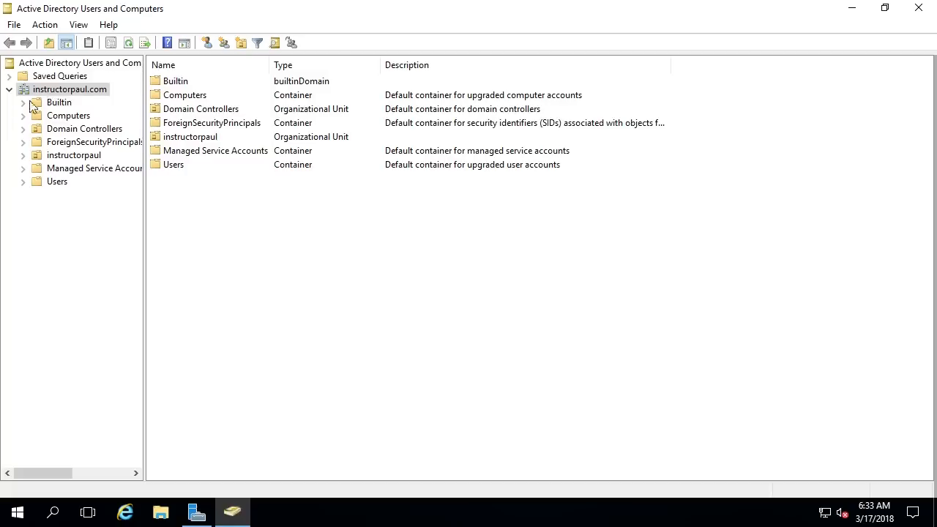
Step: Select each of the seven domain containers in turn, from Builtin to Users
left_click_drag(280, 225, 201, 83)
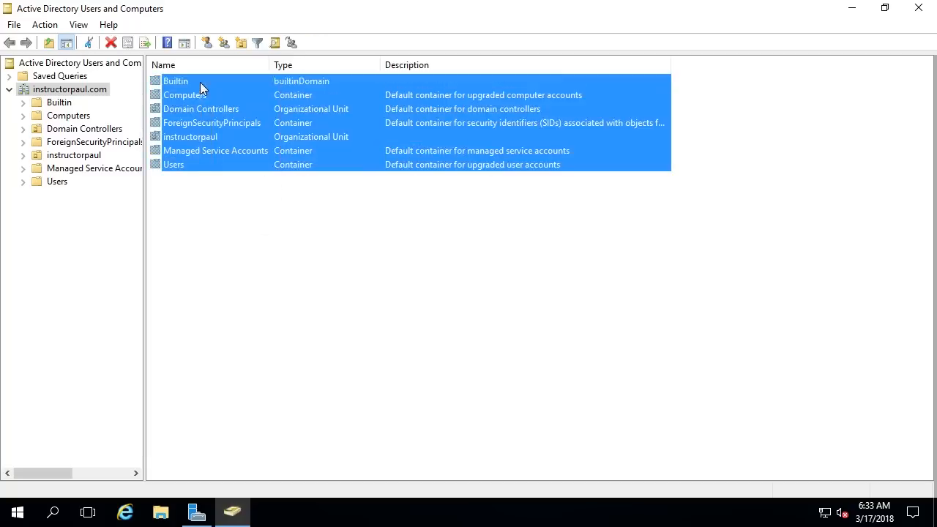
left_click(221, 208)
left_click(195, 83)
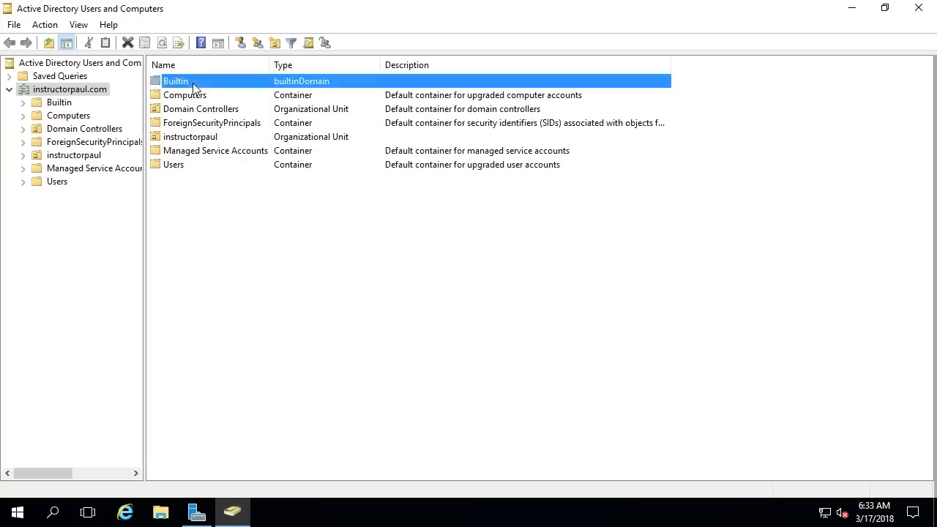
left_click(195, 96)
left_click(193, 109)
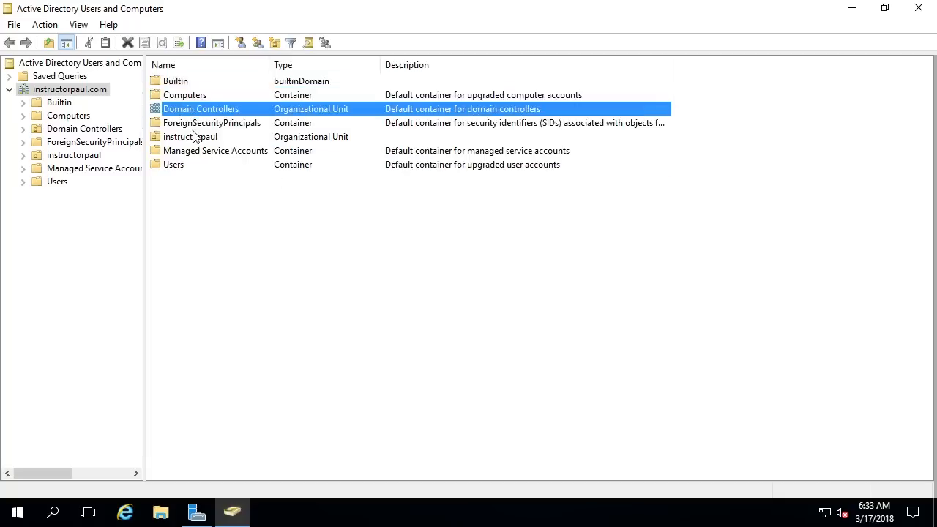
left_click(195, 125)
left_click(220, 138)
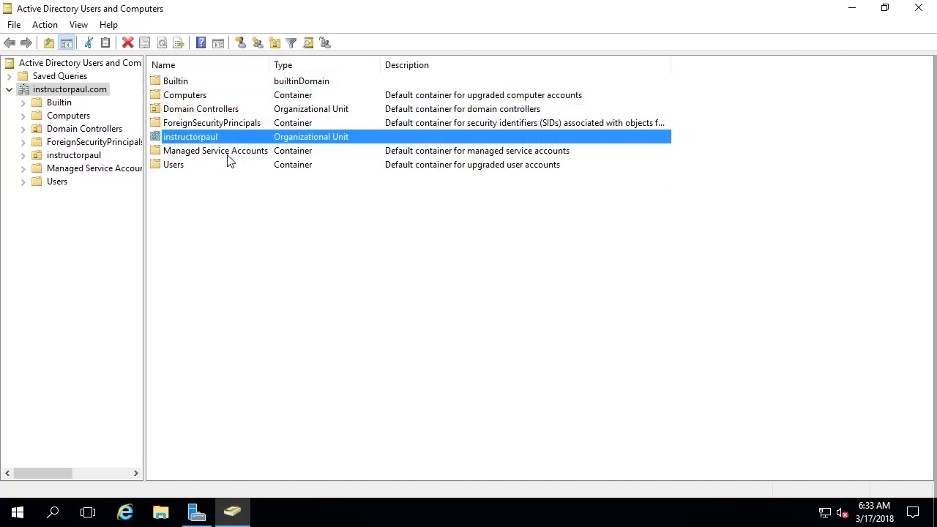
left_click(181, 152)
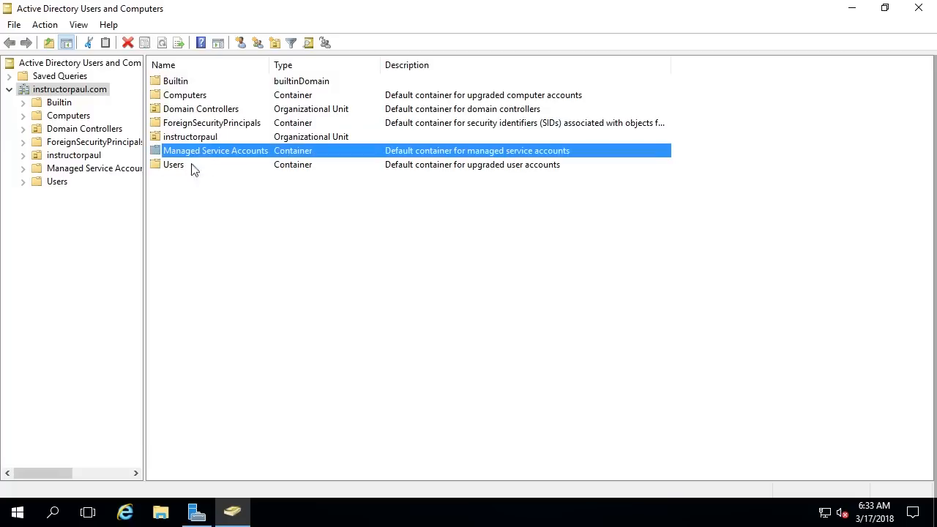
left_click(176, 167)
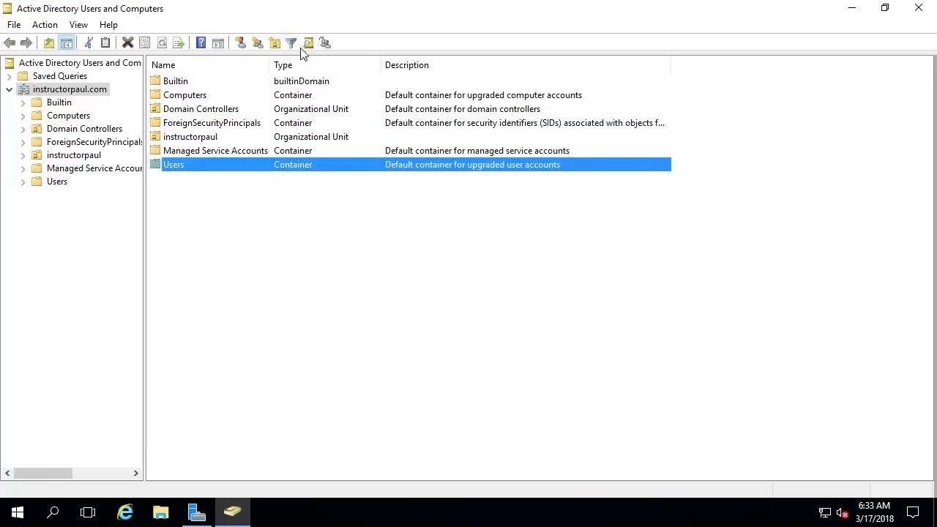
left_click(296, 85)
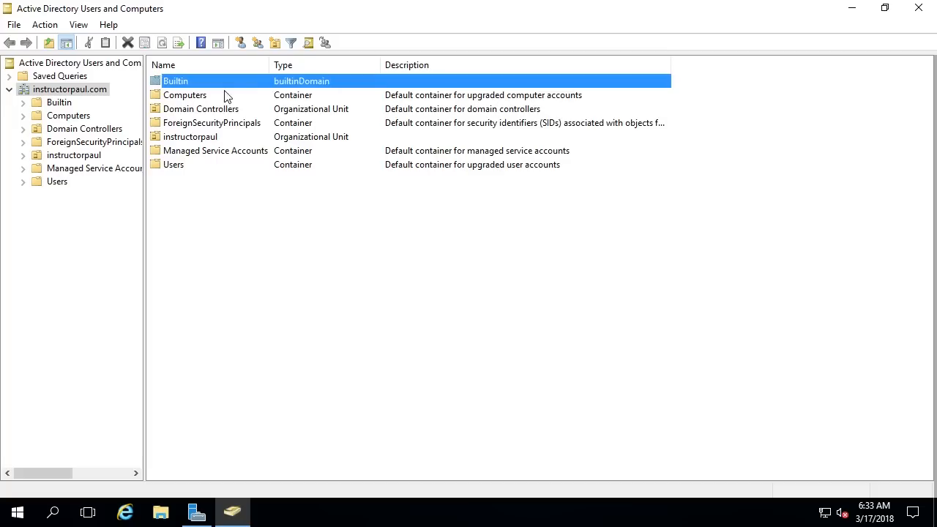
Step: Browse the Builtin groups and the Computers container's IPWSUS01 and DESKTOP-NGSOGID entries
double_click(179, 85)
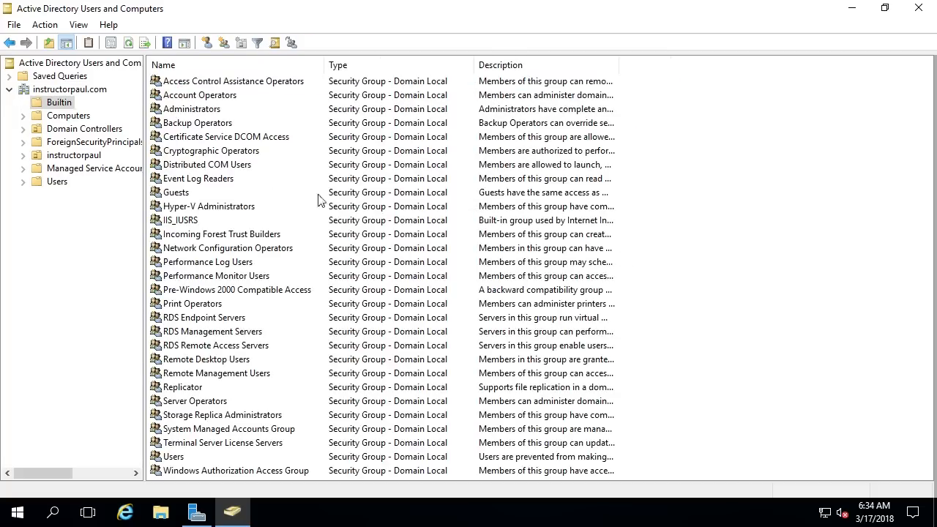
left_click(76, 90)
left_click(213, 96)
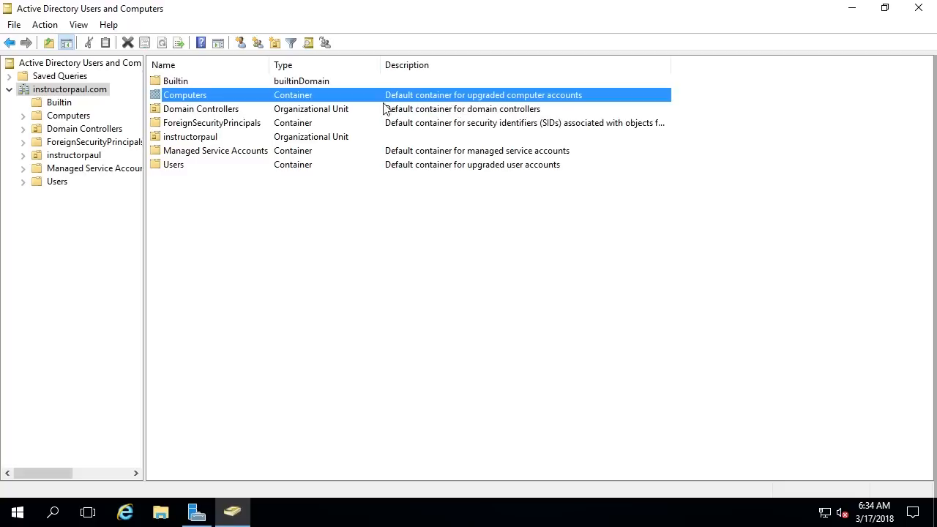
double_click(192, 101)
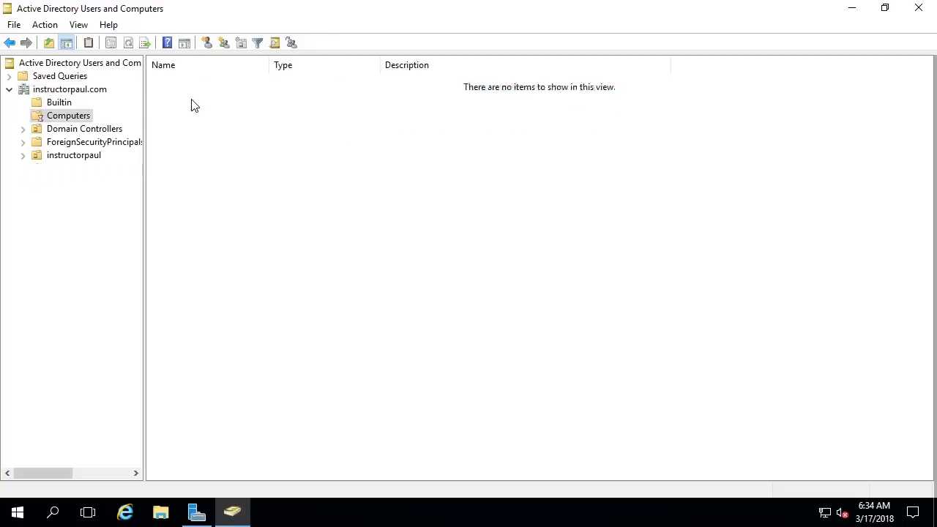
left_click(192, 99)
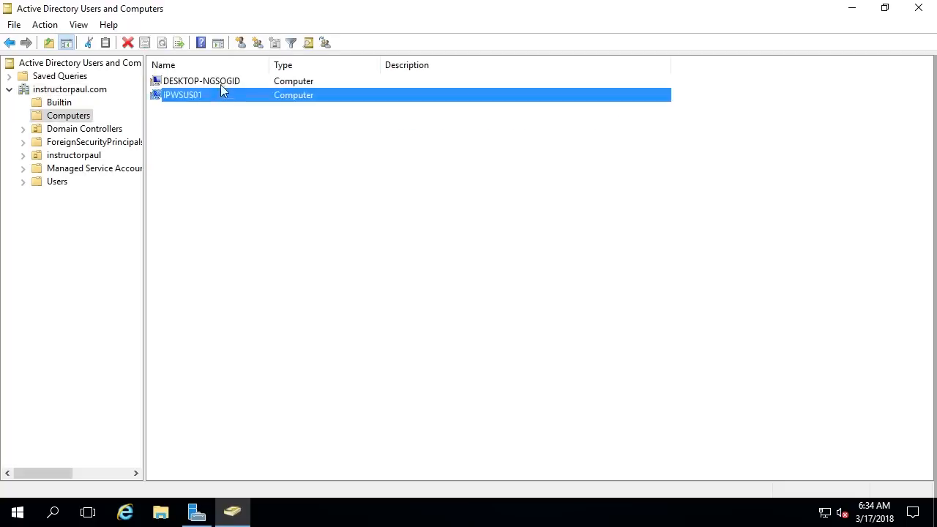
left_click(221, 85)
left_click(187, 98)
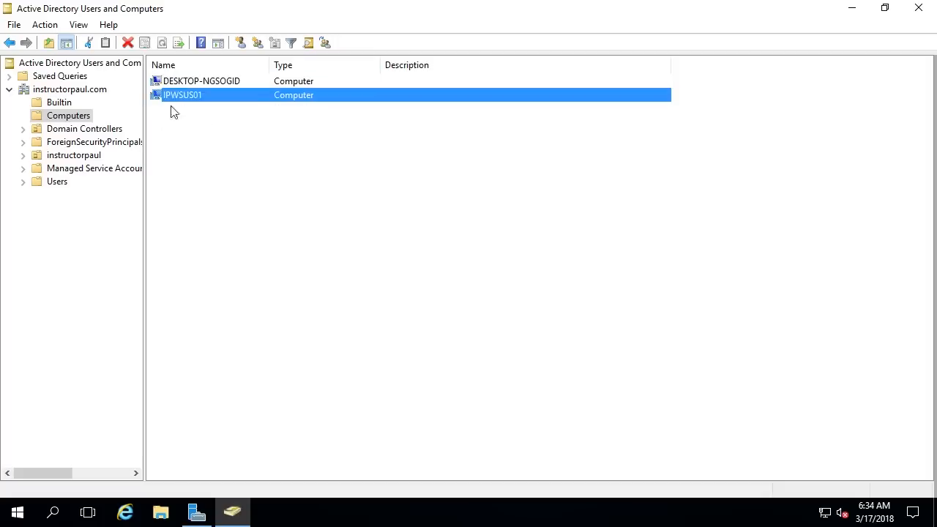
left_click(74, 91)
Step: Browse the Domain Controllers OU (IPDC01), ForeignSecurityPrincipals and the instructorpaul OU
left_click(75, 130)
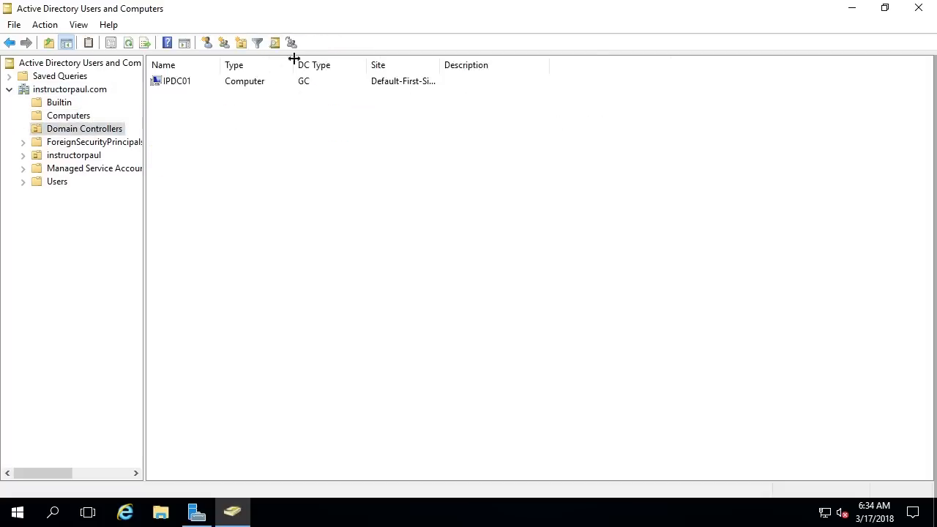
left_click(188, 86)
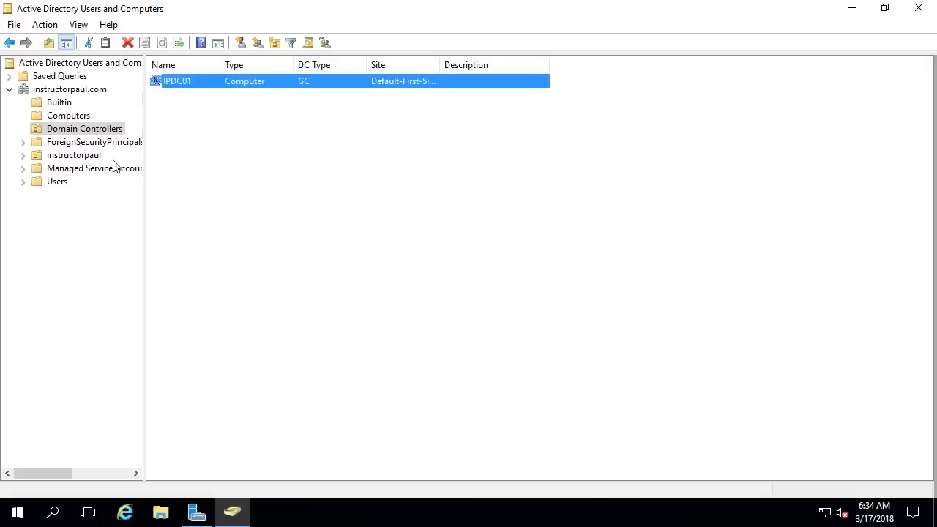
left_click(95, 142)
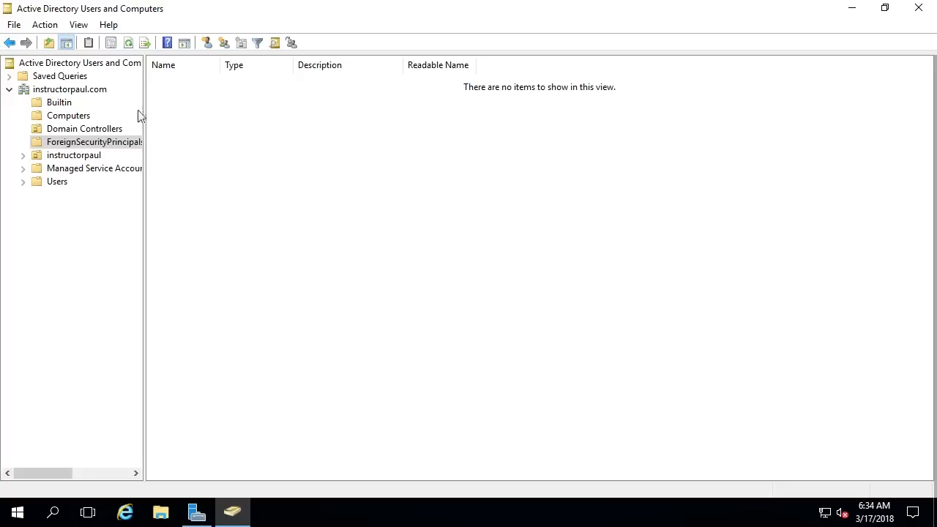
left_click(54, 90)
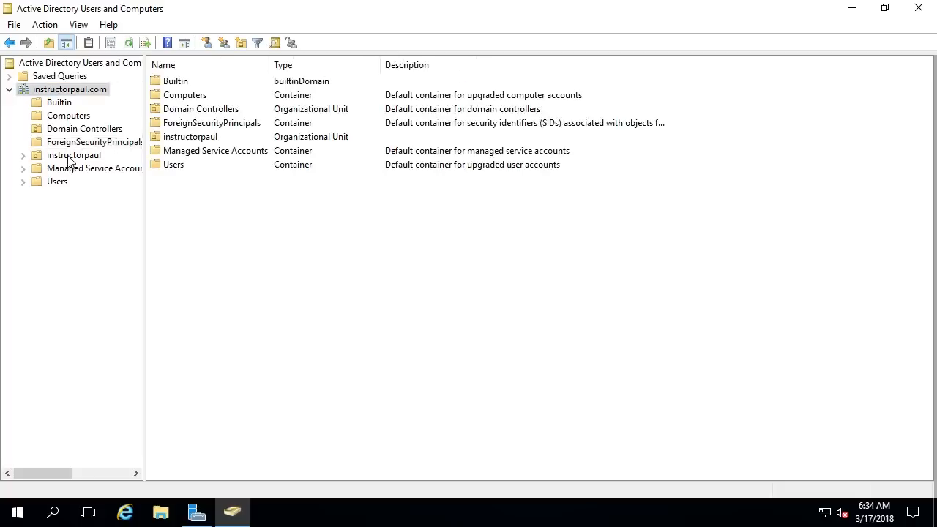
left_click(79, 144)
left_click(79, 157)
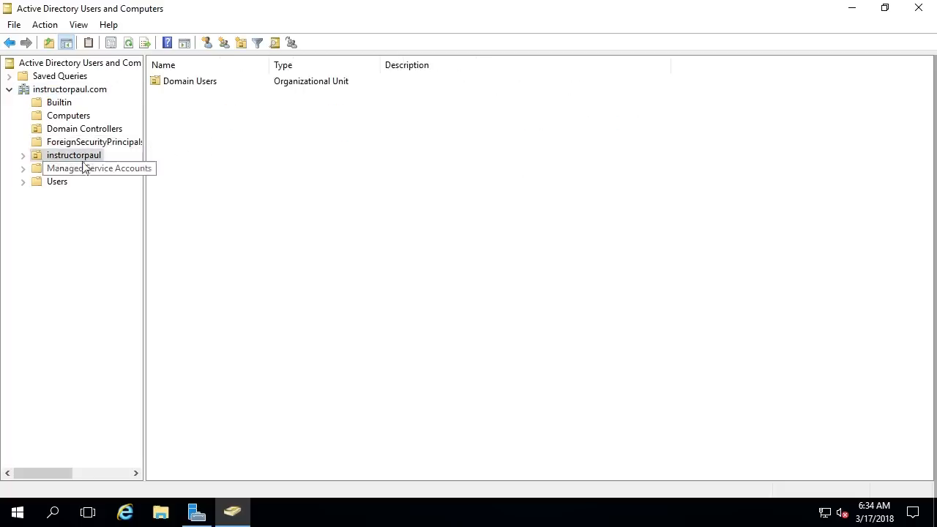
Step: Open the Users container, then return to the domain and select the instructorpaul OU
left_click(62, 93)
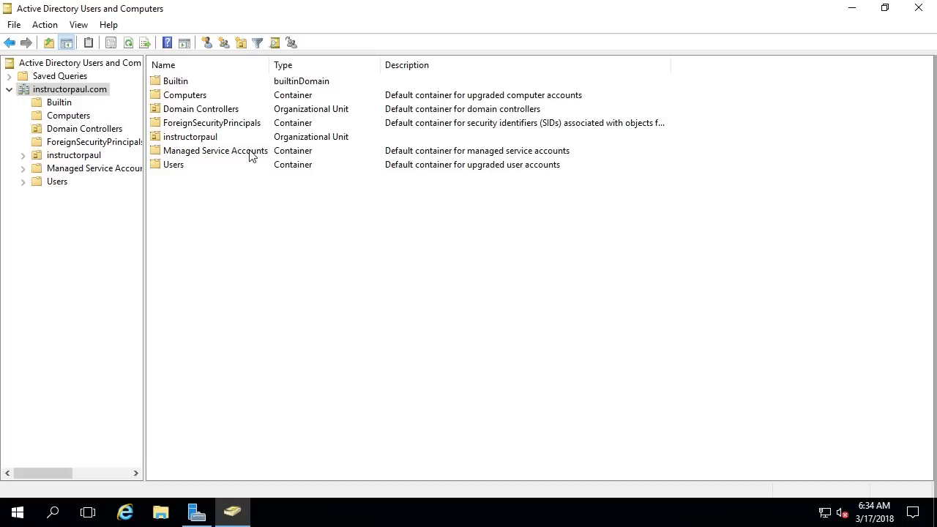
double_click(177, 167)
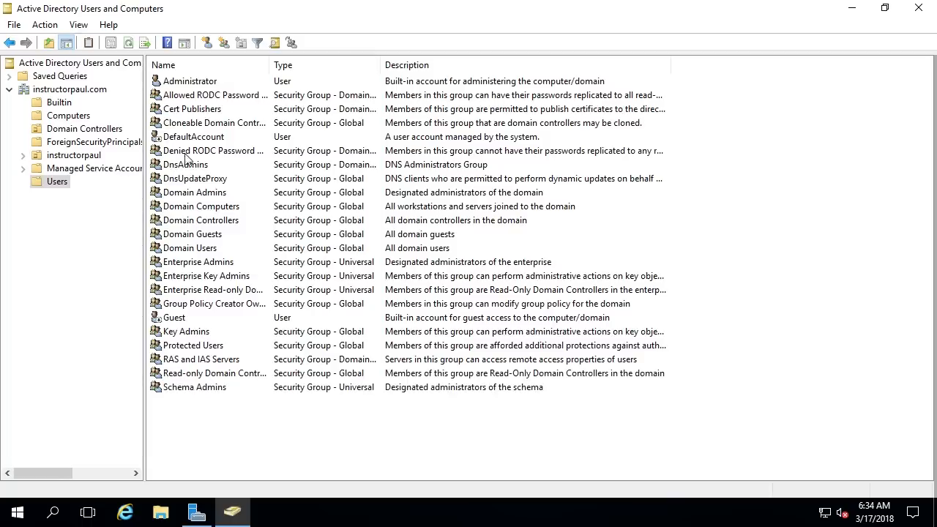
left_click(50, 91)
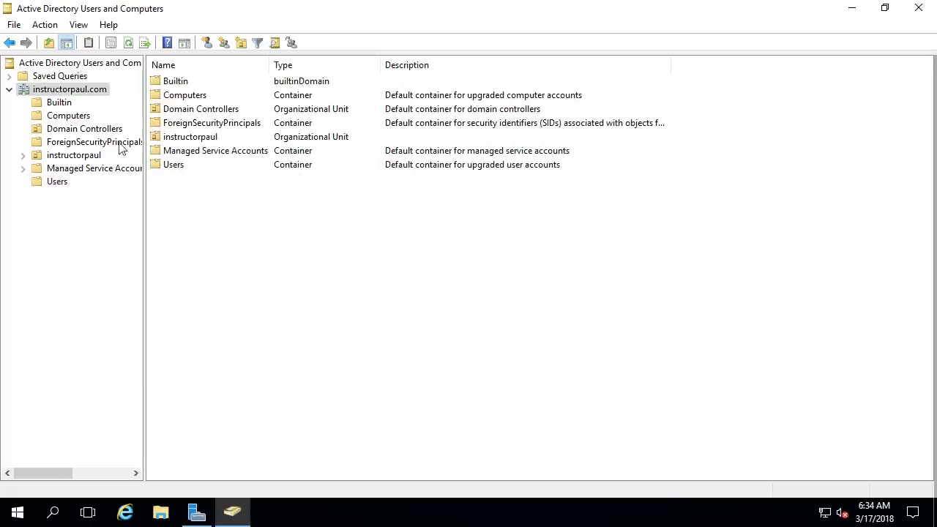
left_click(194, 169)
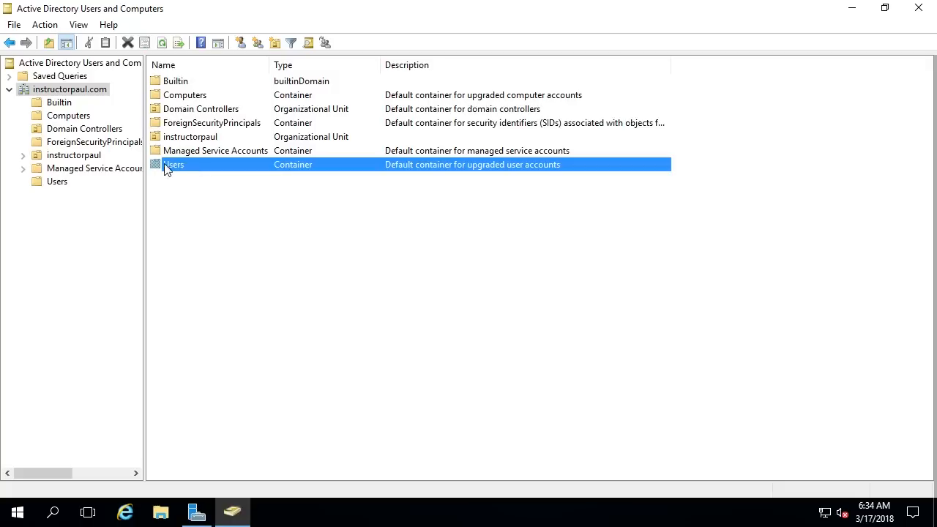
left_click(206, 139)
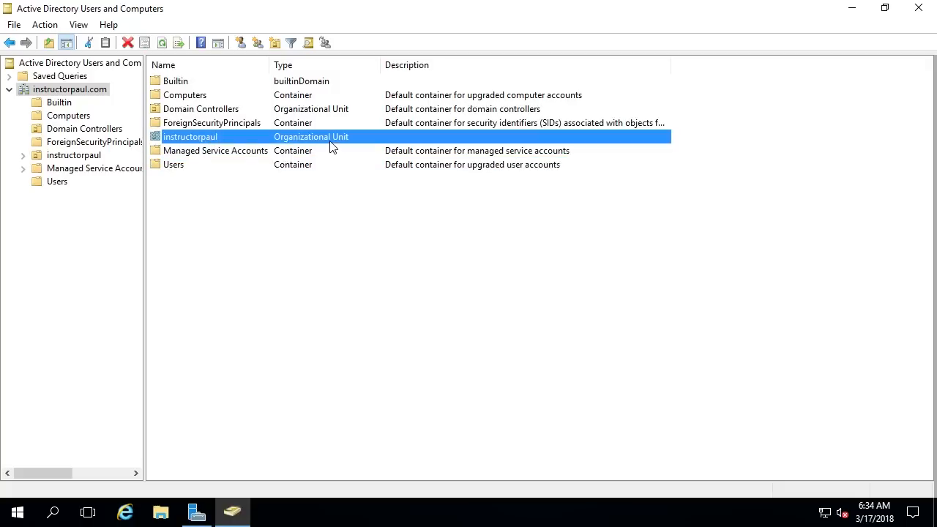
Step: Bring up the instructorpaul.com domain's context menu and point to New
right_click(216, 195)
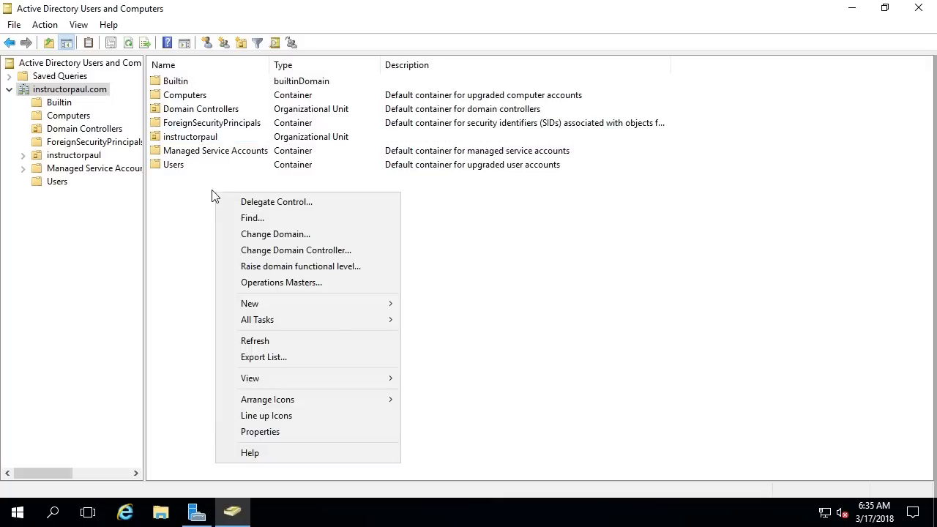
left_click(213, 196)
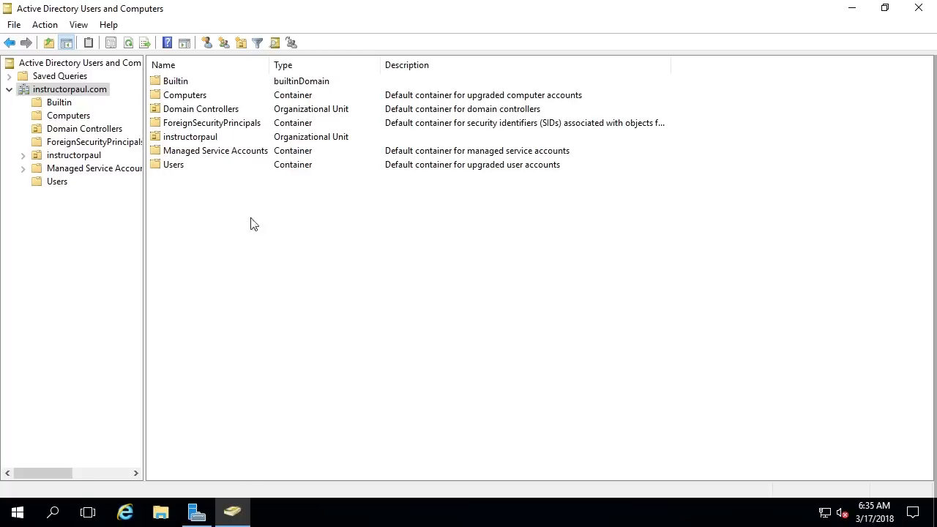
right_click(234, 202)
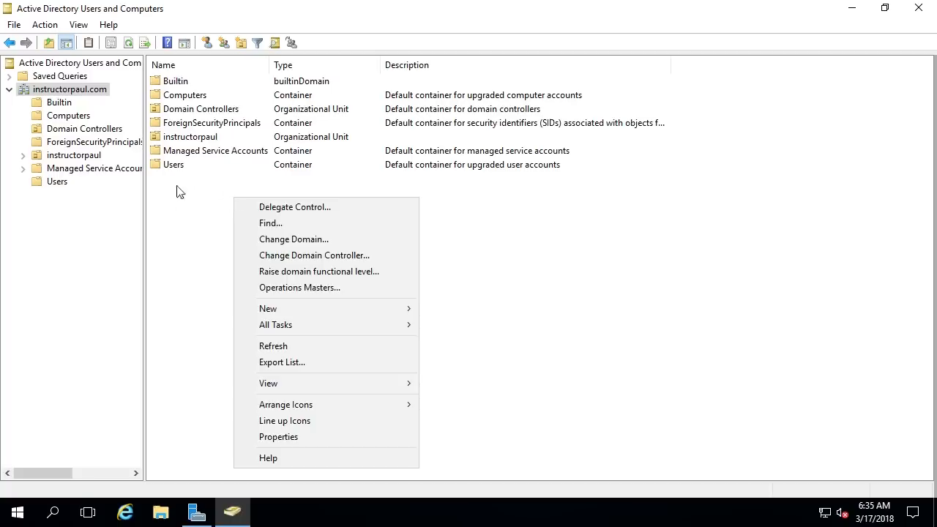
key("Escape")
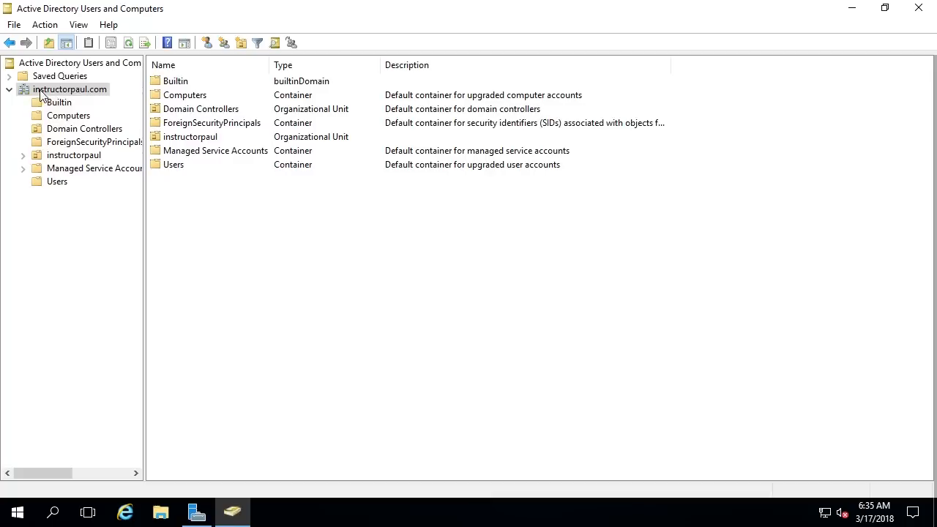
right_click(100, 96)
mouse_move(122, 199)
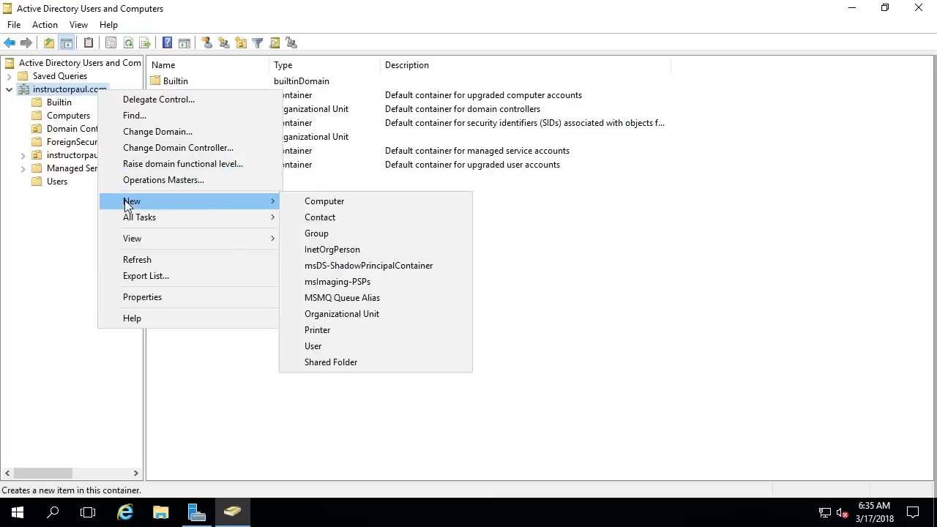
Step: Choose New > User and enter the user's first name, middle initial, last name and logon name
left_click(359, 345)
type("P")
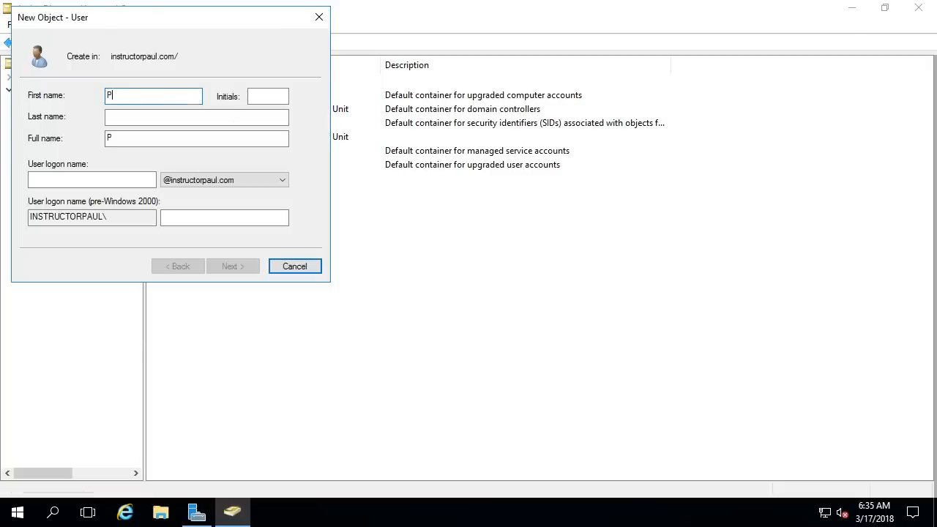
type("aul")
key("Tab")
type("Hil")
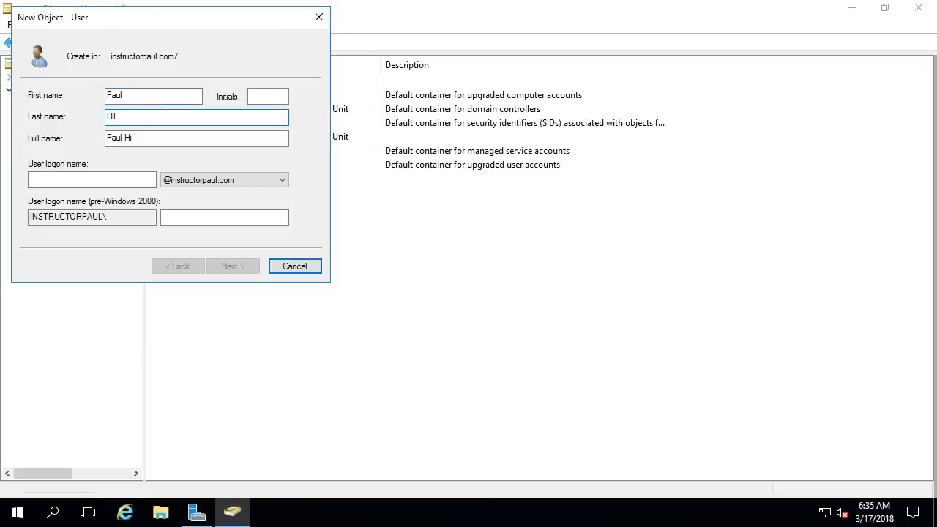
type("l")
key("Tab")
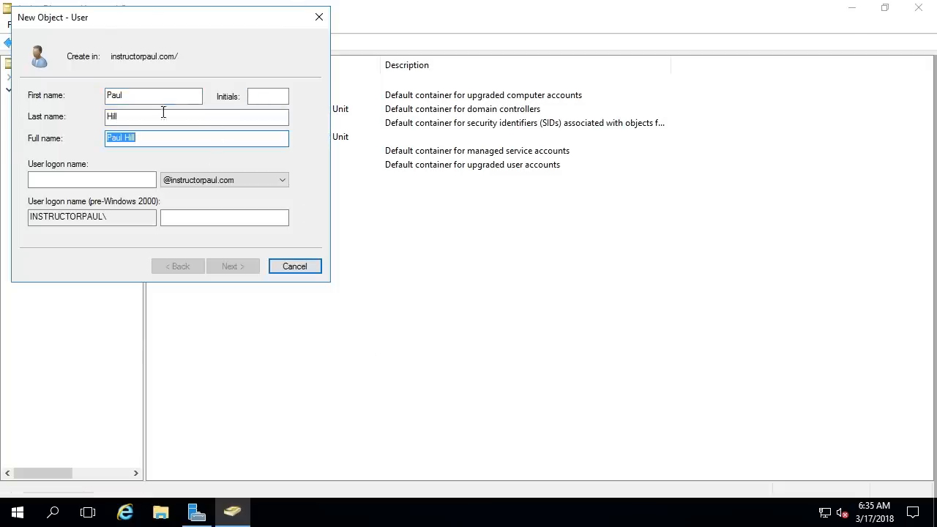
left_click(255, 98)
type("W")
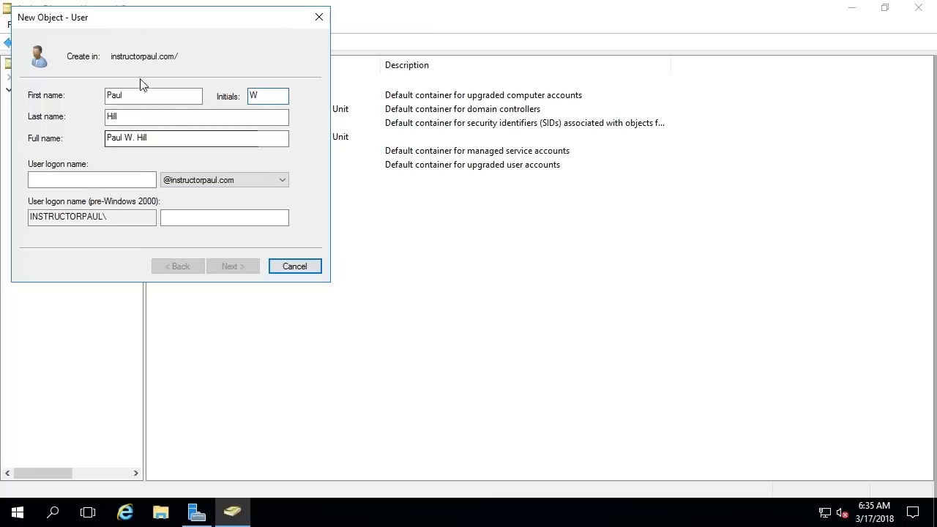
left_click(57, 181)
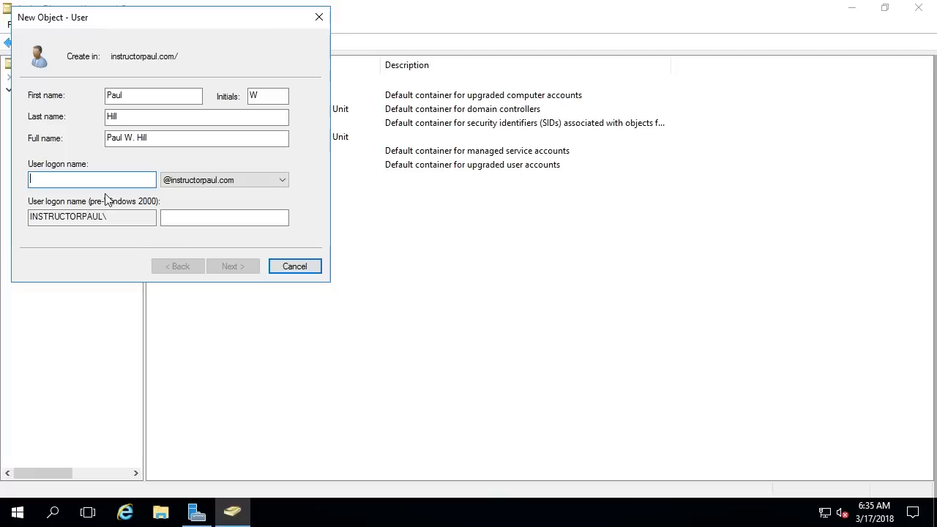
type("paul.hill")
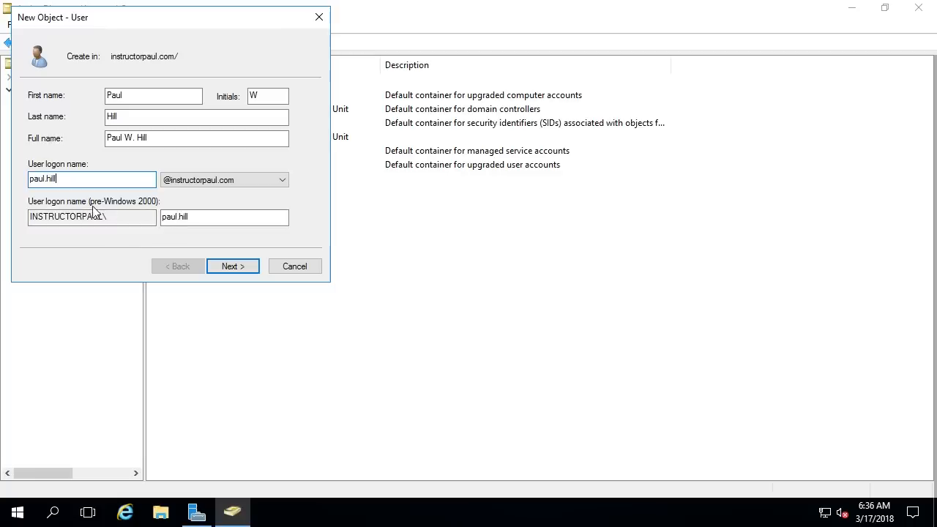
left_click(183, 216)
Step: Enter the account password and its confirmation on the password page
left_click(241, 270)
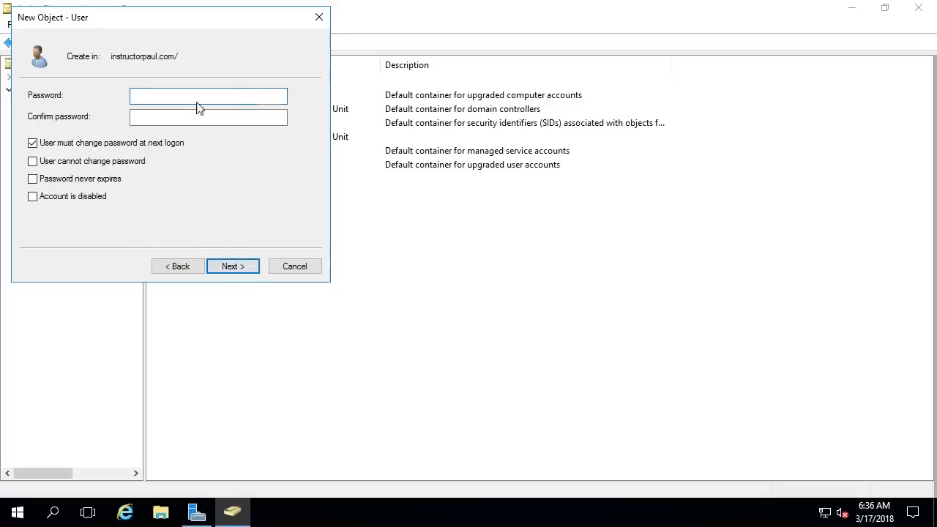
type("••••••")
key("Tab")
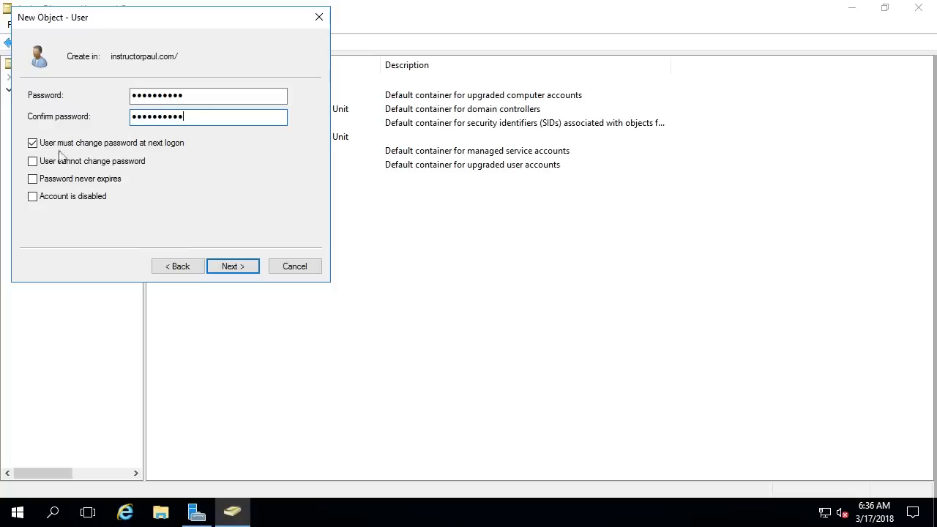
left_click_drag(190, 96, 124, 106)
left_click(168, 117)
double_click(147, 120)
left_click(191, 119)
double_click(176, 120)
left_click(201, 120)
left_click_drag(201, 119, 115, 122)
left_click(178, 119)
double_click(199, 95)
left_click(203, 117)
double_click(207, 94)
left_click(207, 95)
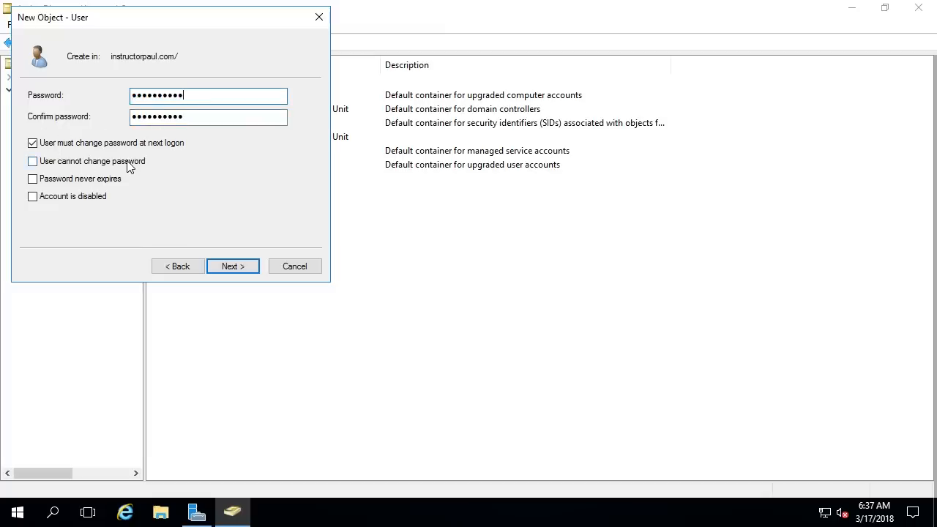
Step: Leave 'Account is disabled' unchecked and advance to the summary page
left_click(53, 200)
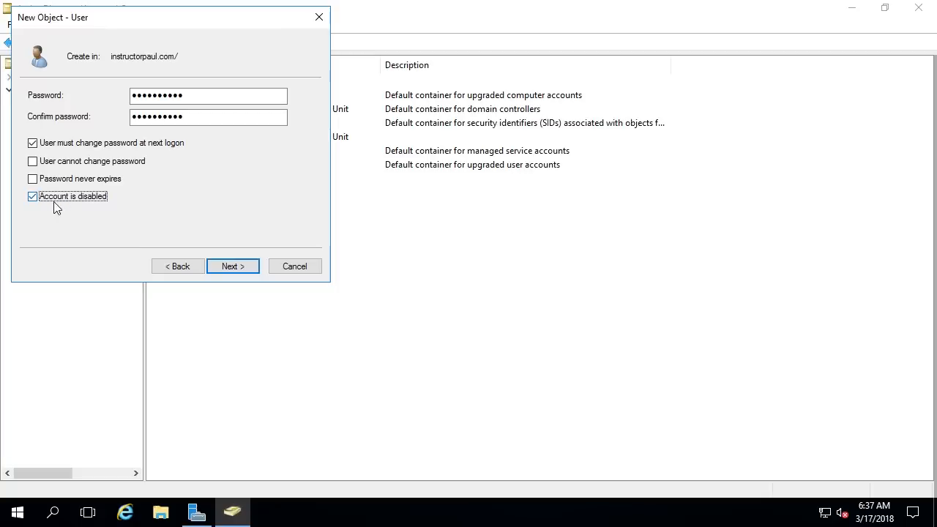
left_click(54, 206)
left_click(229, 267)
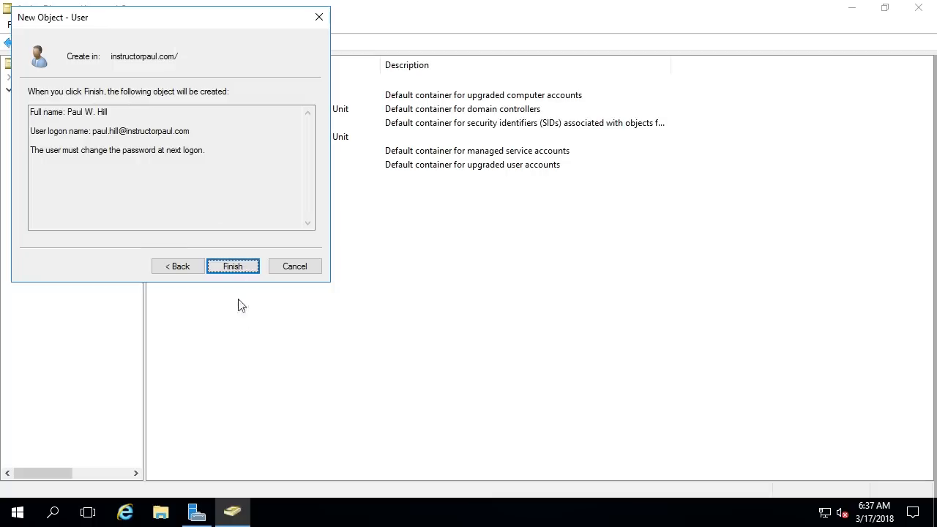
Step: Finish the wizard, then select the new user in the list and open its context menu
left_click(236, 267)
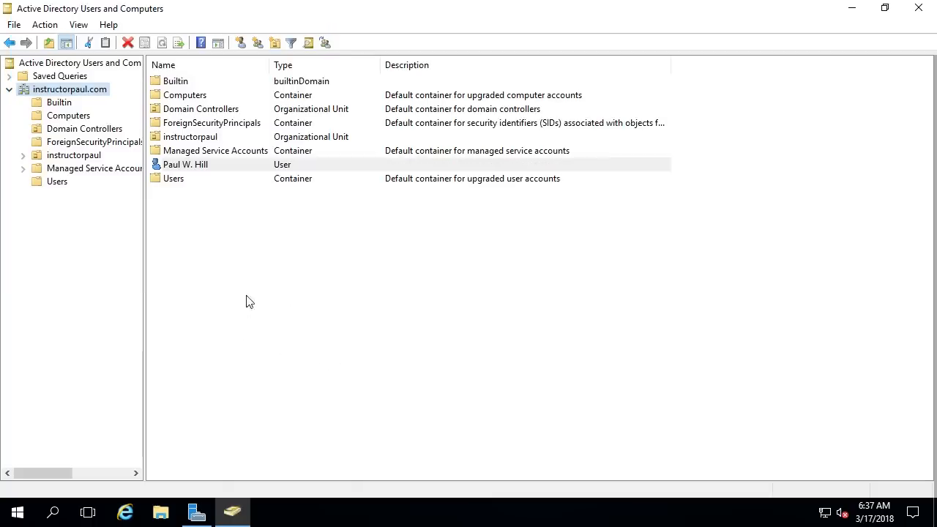
left_click(249, 302)
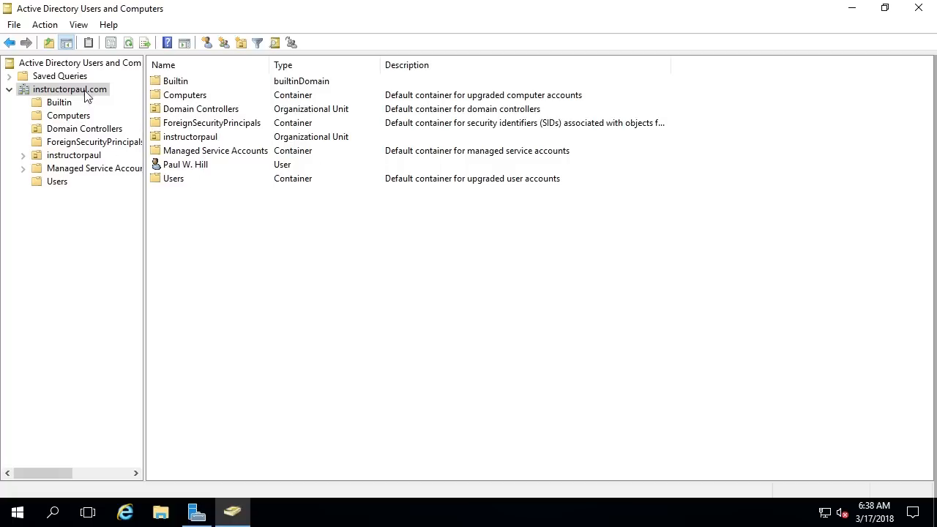
left_click(187, 165)
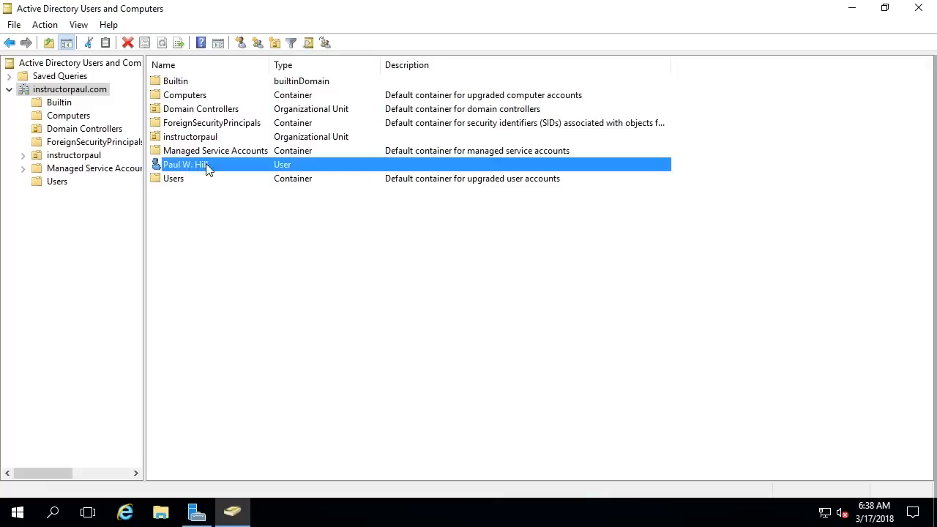
right_click(207, 166)
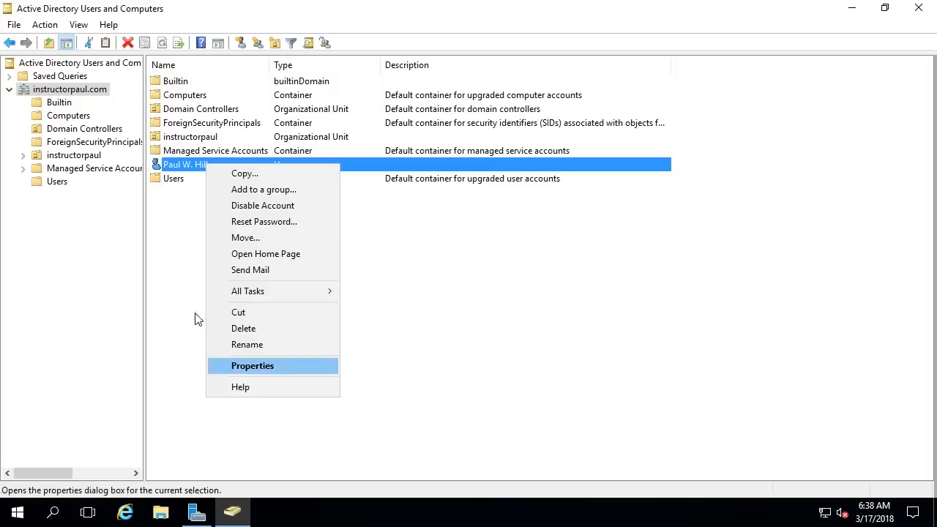
left_click(195, 317)
Step: Open the new user's Properties and review the Profile tab's path, logon script and home folder
double_click(204, 165)
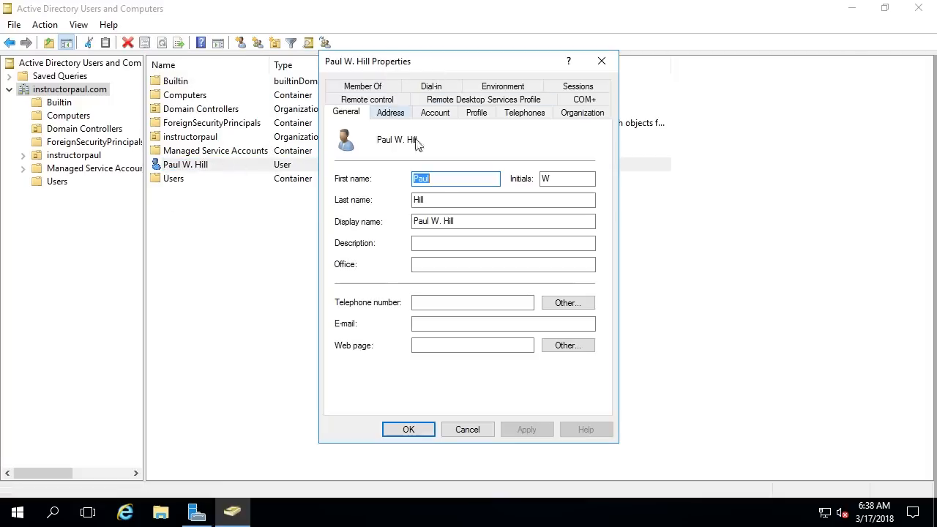
left_click(434, 245)
left_click(433, 264)
left_click(441, 300)
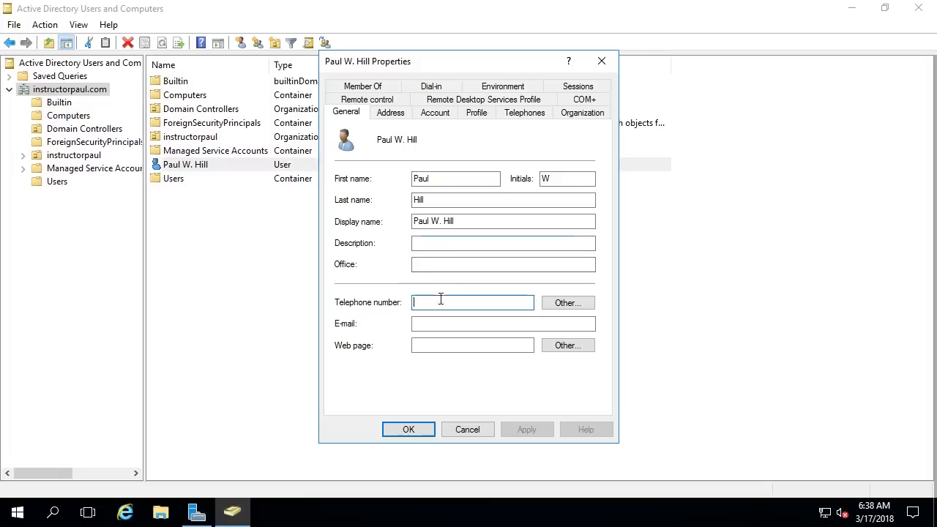
left_click(437, 323)
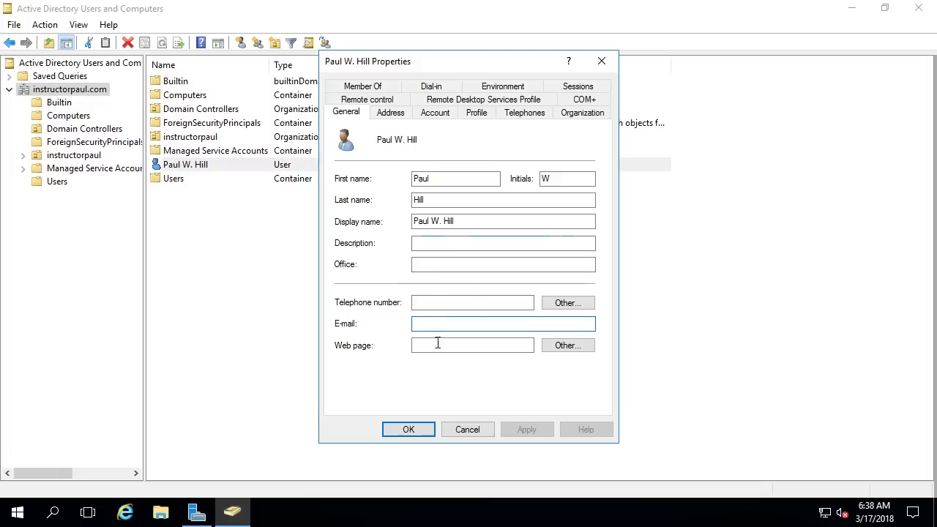
left_click(432, 112)
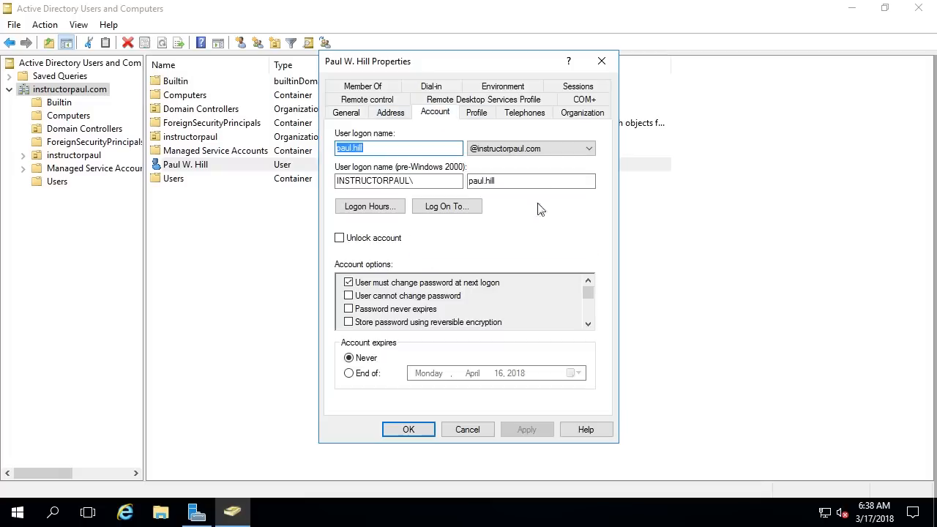
left_click(477, 113)
left_click(452, 151)
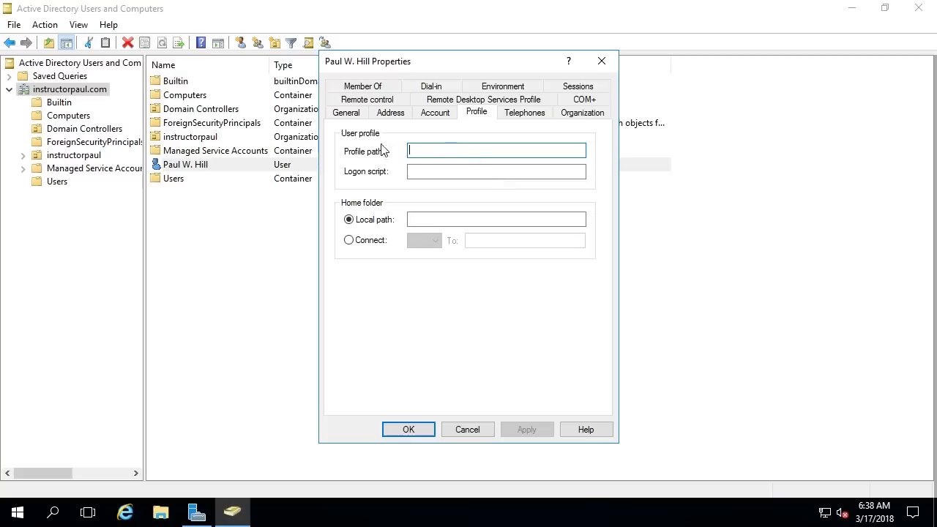
left_click(474, 219)
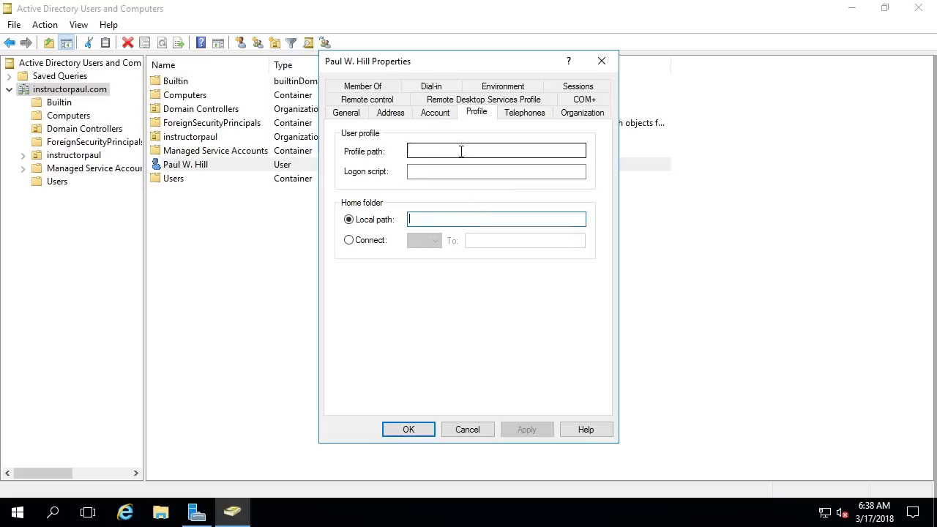
left_click(432, 150)
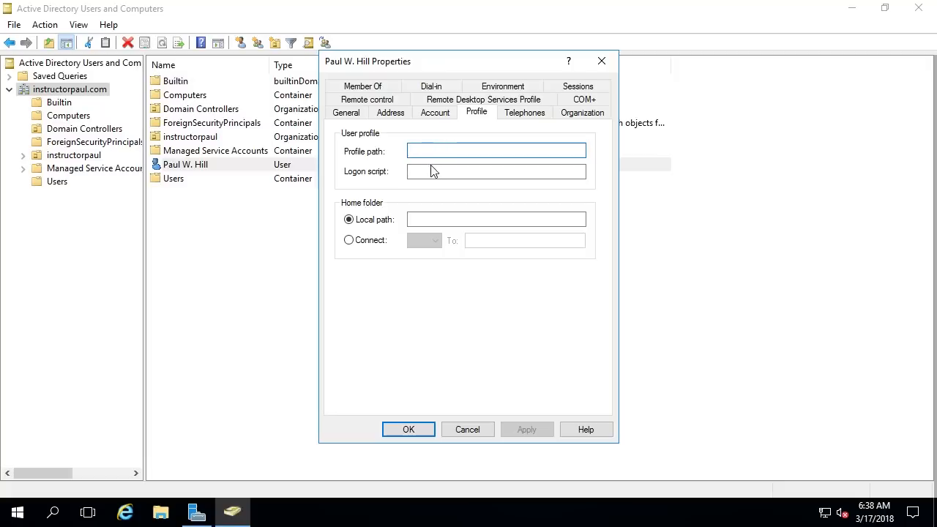
left_click(433, 170)
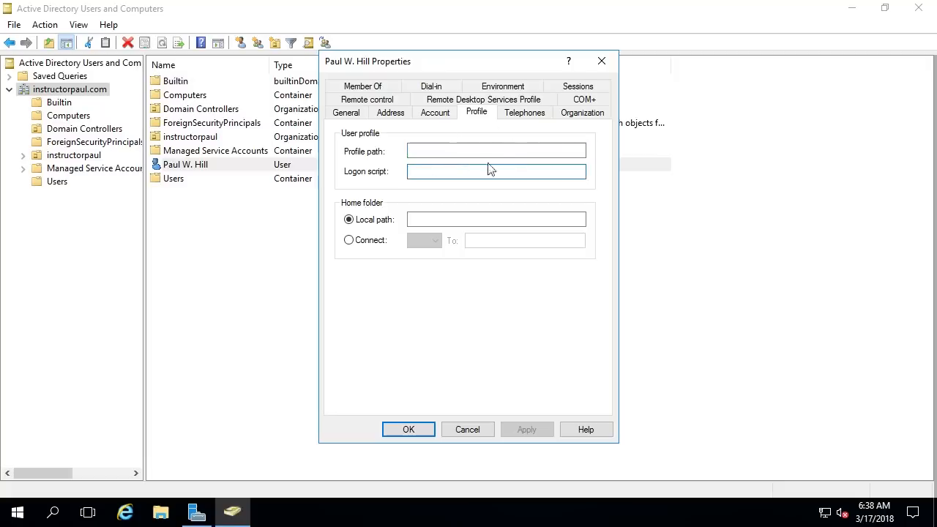
Step: Check the Telephones tab, close Properties unchanged, then reopen it on Profile
left_click(532, 115)
left_click(421, 155)
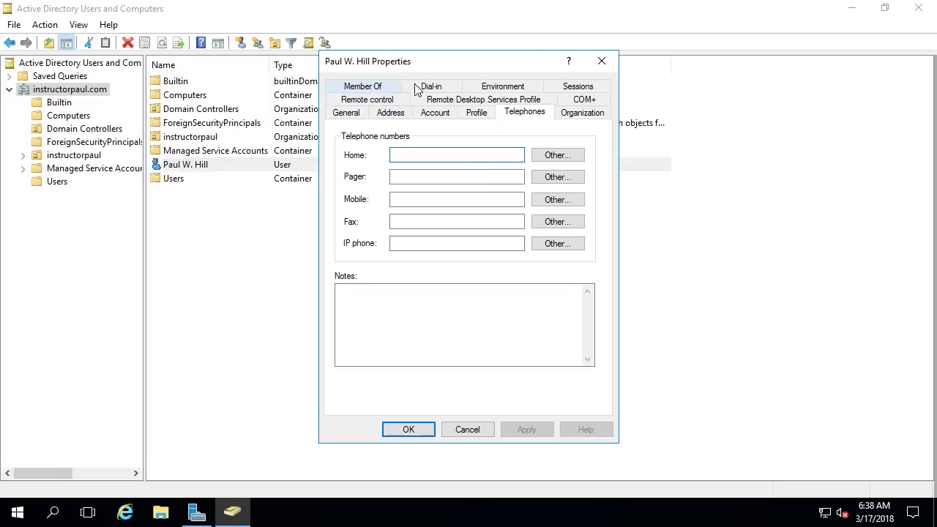
left_click(476, 116)
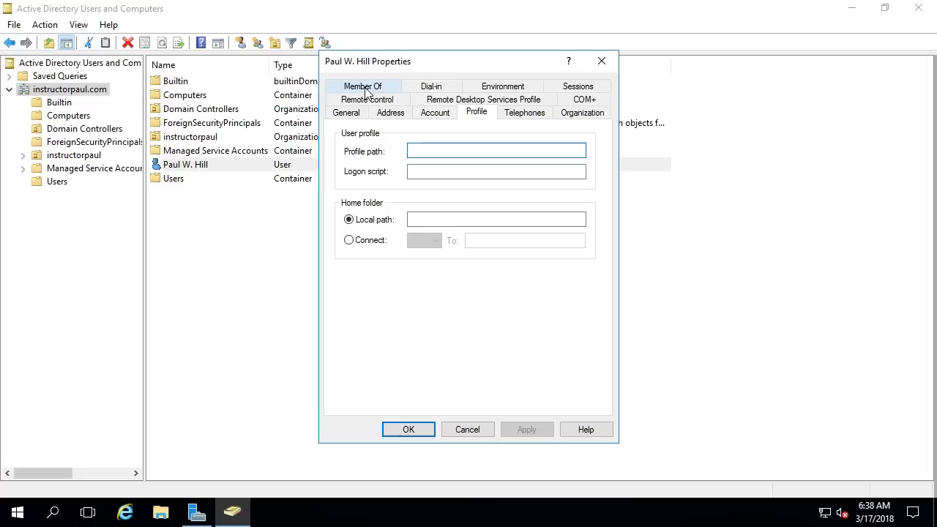
key("Return")
key("Return")
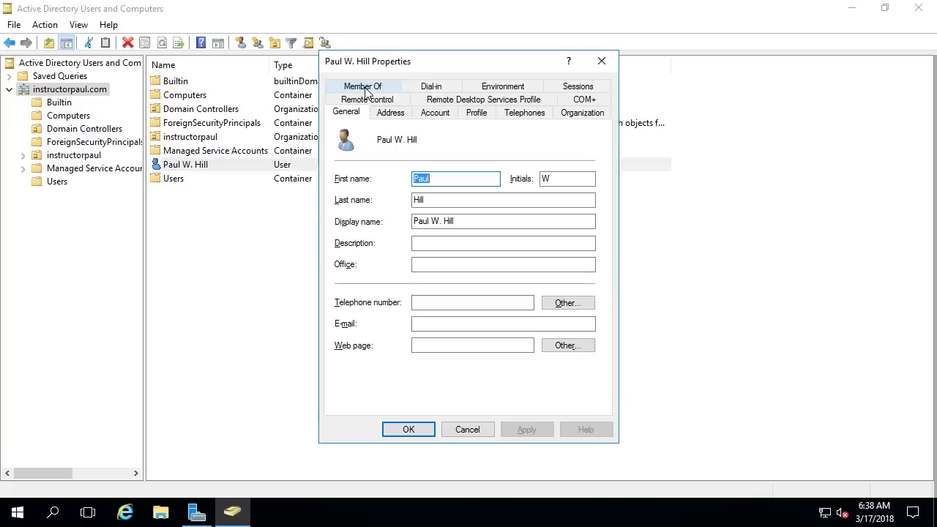
left_click(437, 113)
Step: Set the user's profile path to \\server01\roamingprofiles\%username% and apply it
left_click(480, 115)
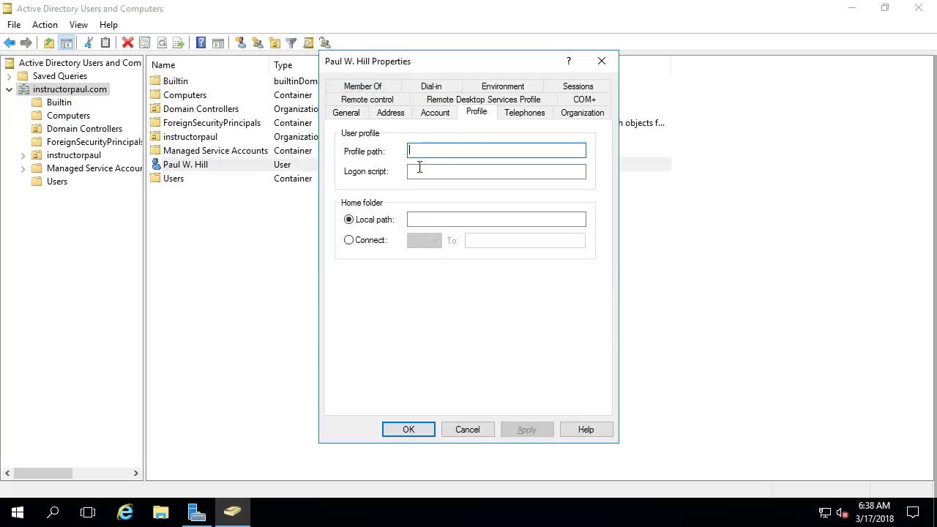
left_click(435, 151)
type("\\\\")
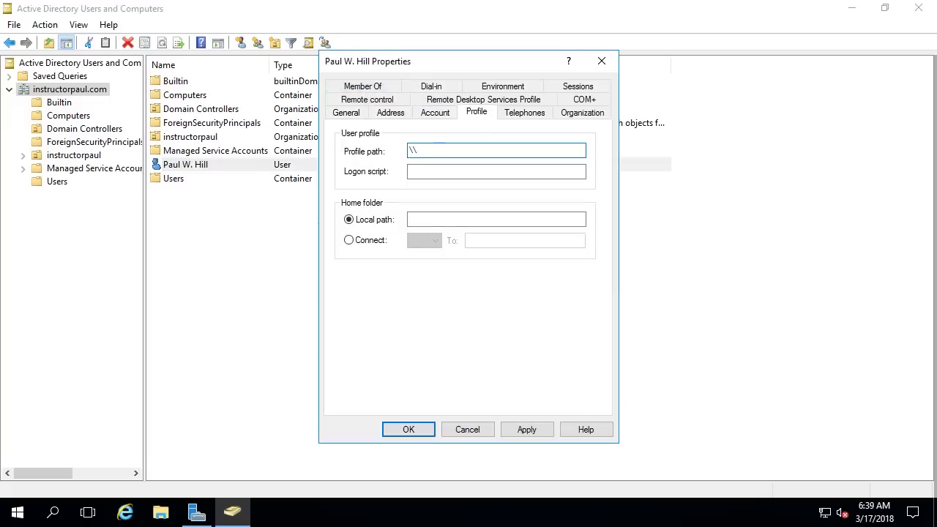
type("server01\\roamingprofiles")
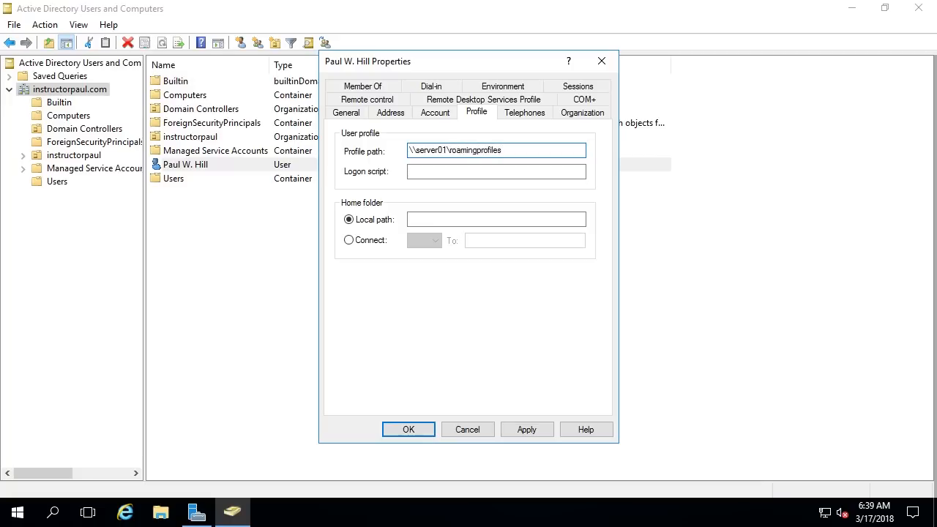
type("\\%username%")
left_click(526, 428)
Step: Select the whole profile path text and delete it, leaving the field empty
left_click(446, 151)
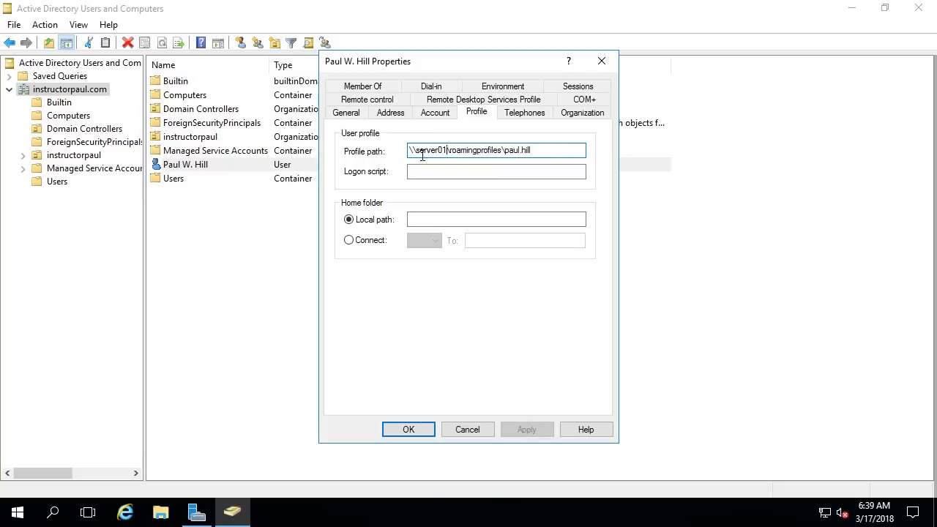
left_click_drag(411, 151, 571, 146)
left_click(571, 146)
double_click(420, 151)
left_click(439, 169)
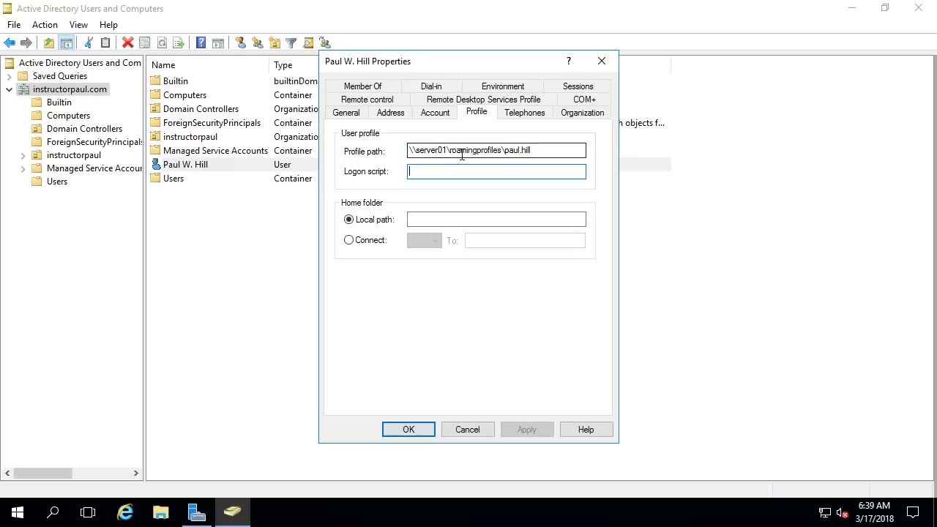
left_click_drag(532, 150, 407, 151)
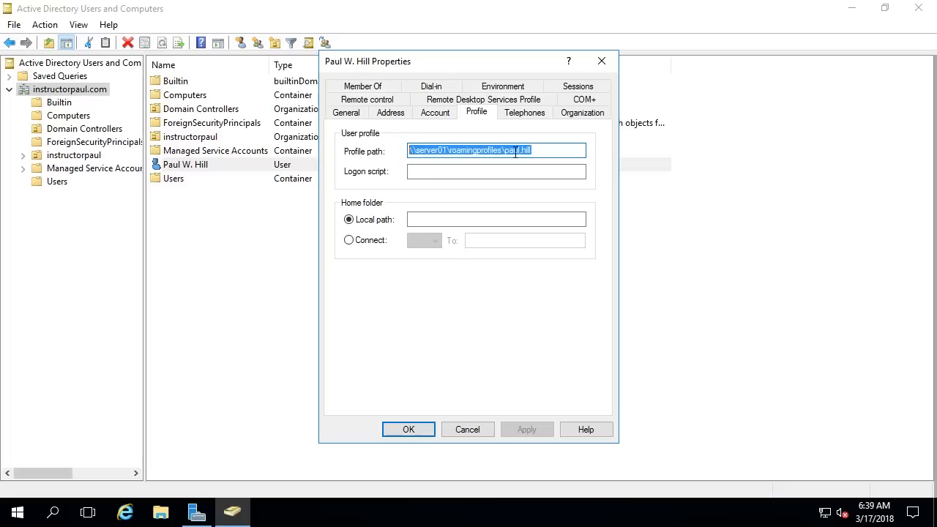
key("Delete")
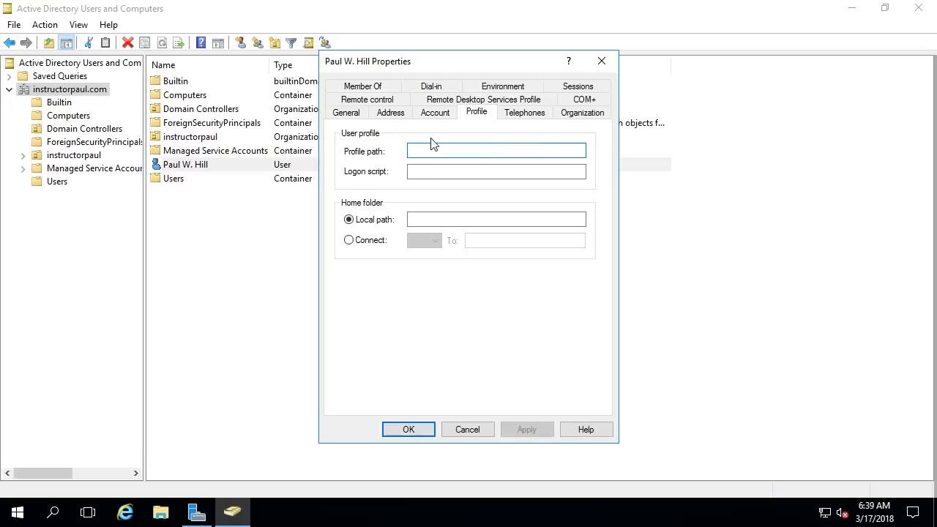
Step: On the Member Of tab, add the user to the Domain Admins group
left_click(372, 87)
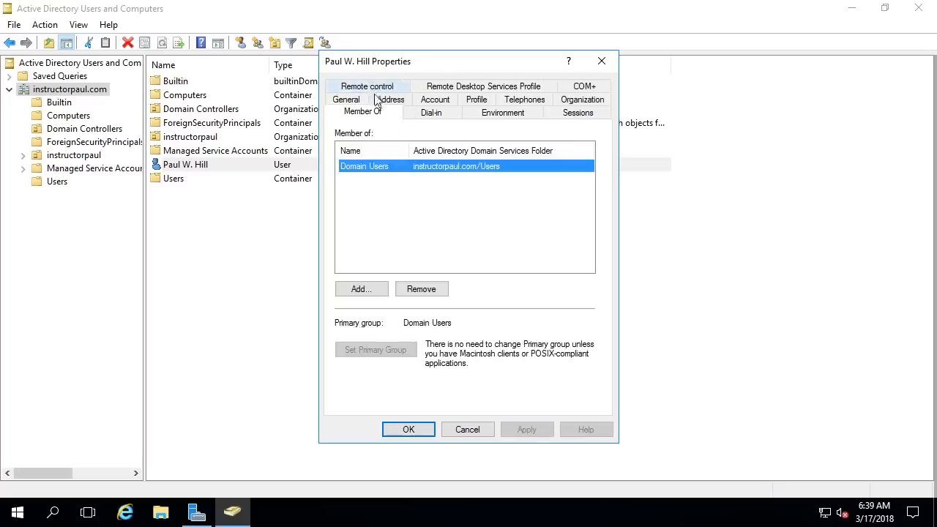
left_click(402, 223)
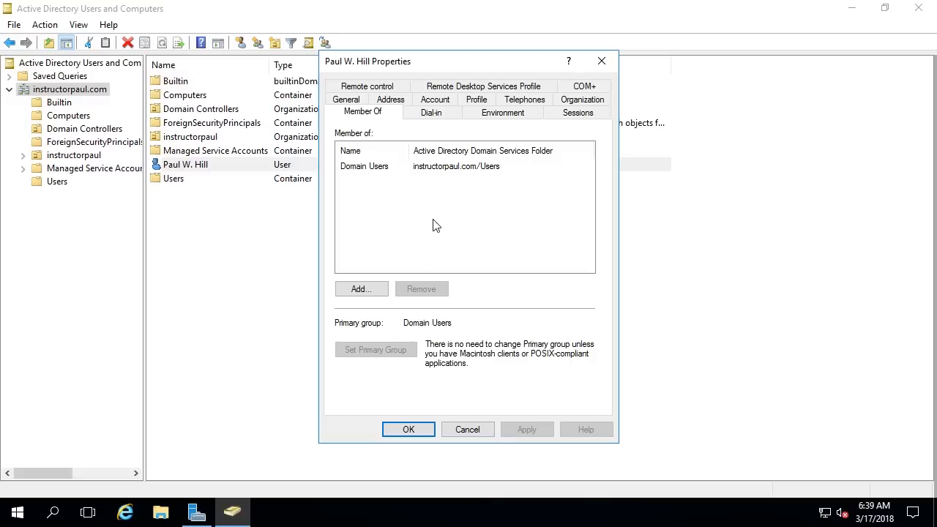
left_click(364, 167)
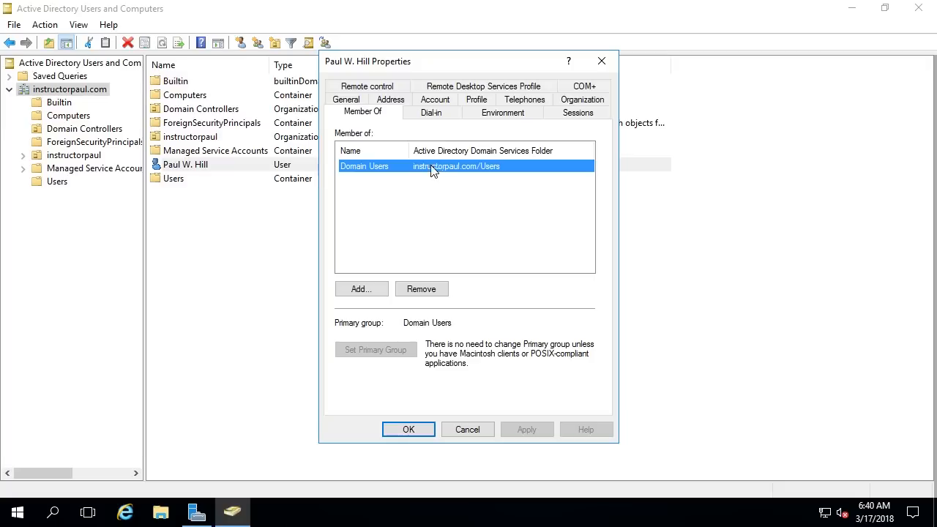
left_click(360, 289)
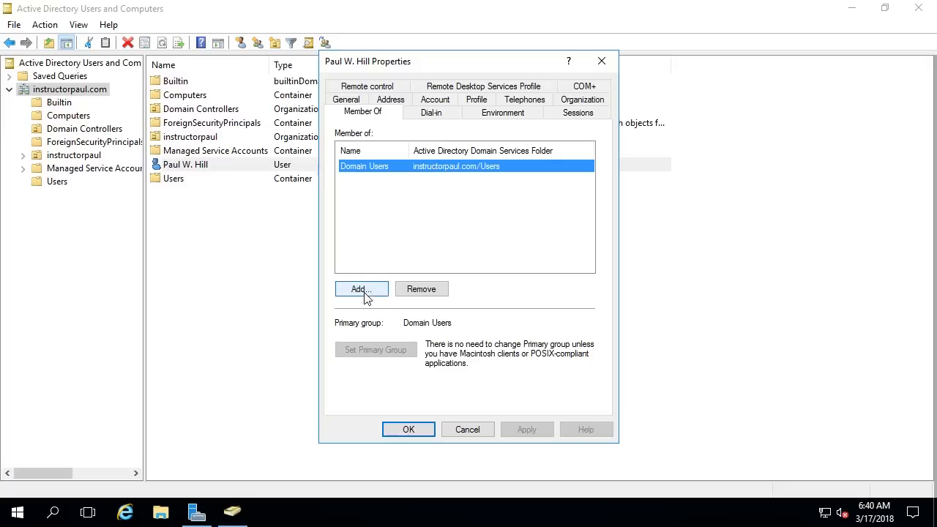
type("D")
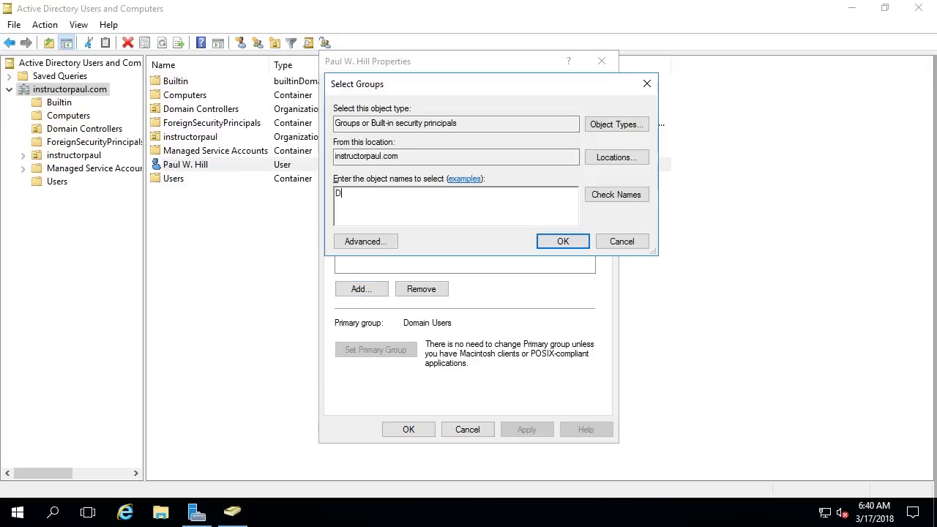
type("omain Admins")
left_click(563, 242)
left_click(388, 168)
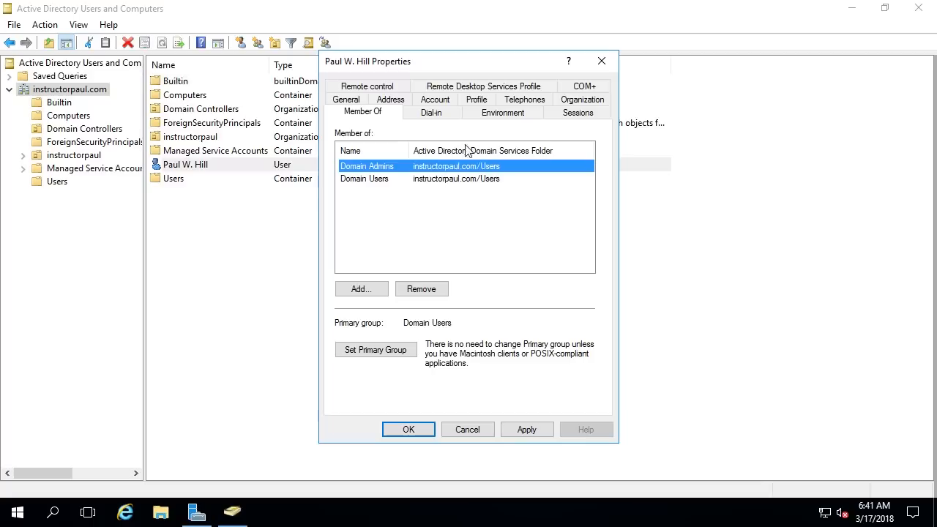
left_click(488, 193)
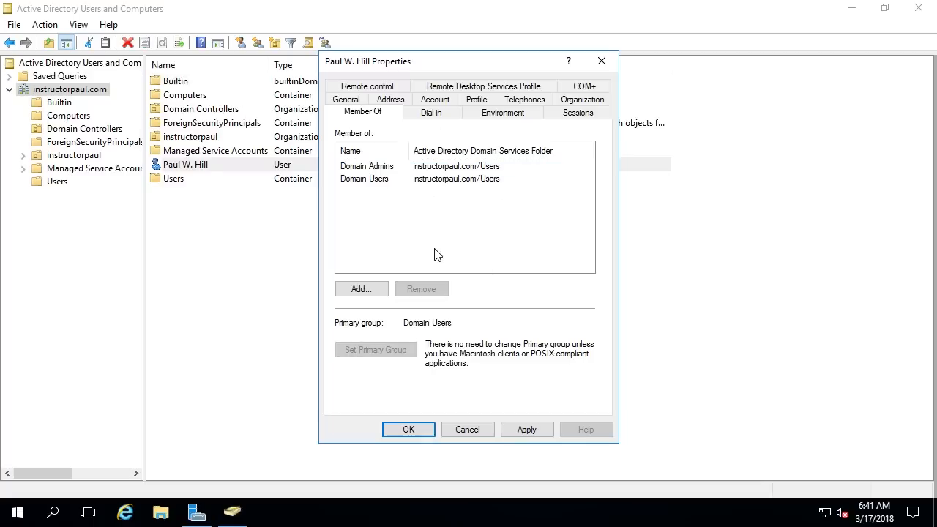
Step: Apply the membership change, close the user's properties, and open the Start menu
left_click(527, 430)
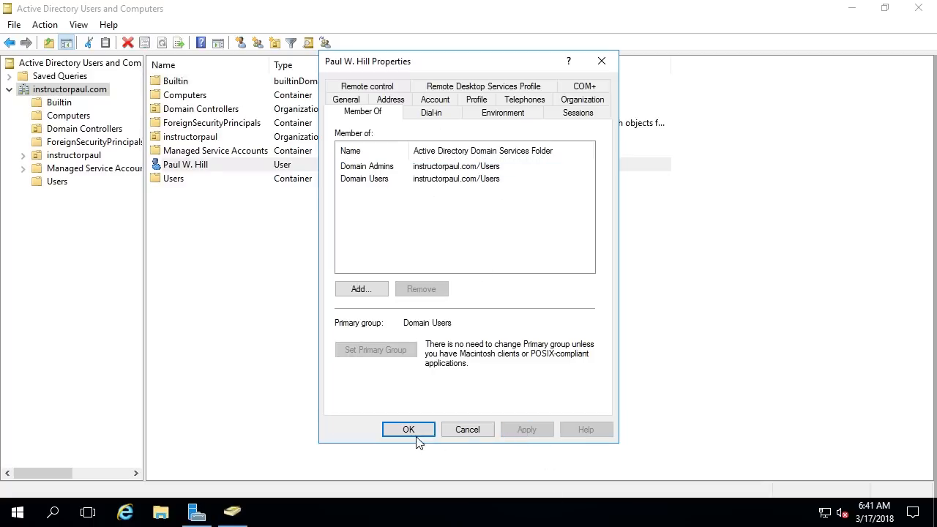
left_click(416, 435)
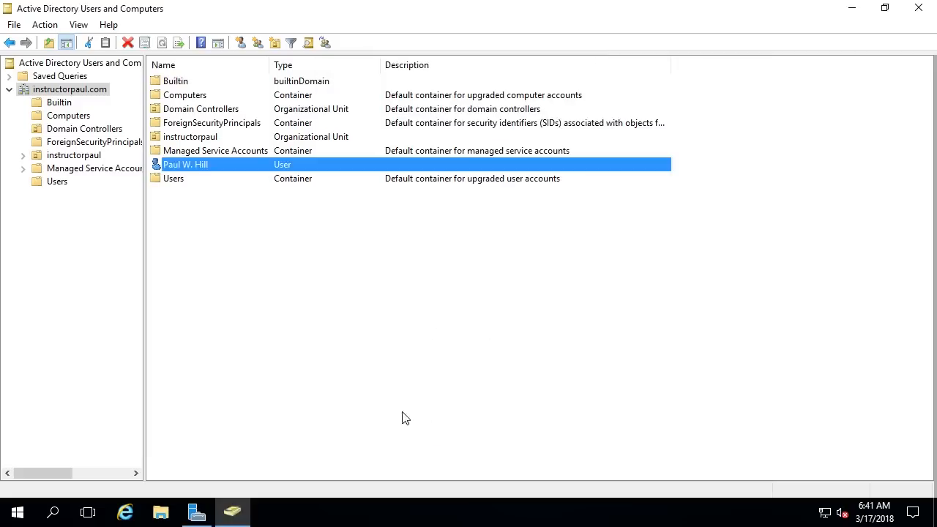
left_click(285, 423)
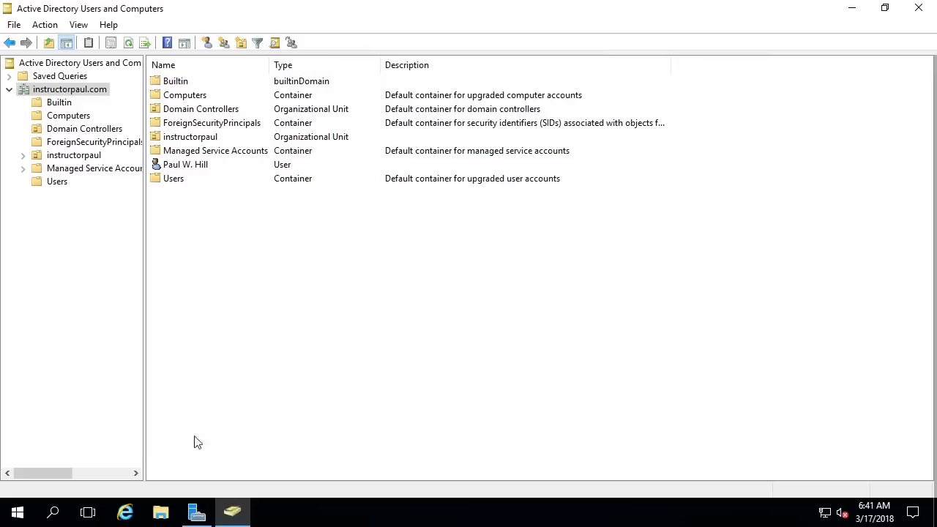
left_click(17, 512)
Step: Sign out of the administrator session and choose Other user on the logon screen
left_click(25, 411)
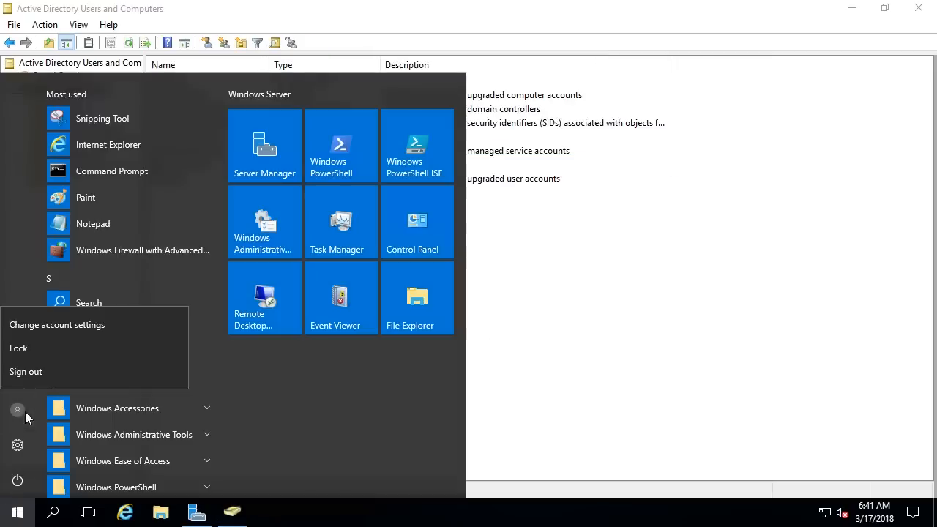
left_click(26, 372)
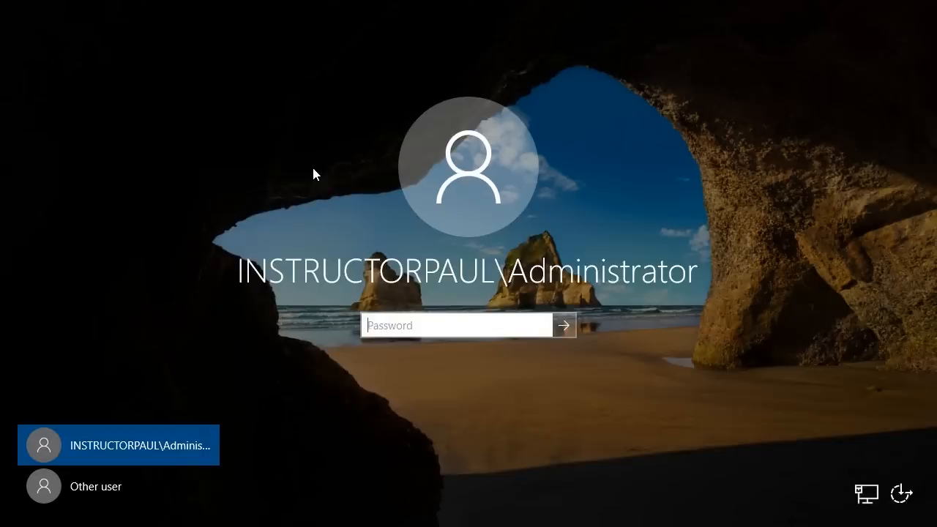
left_click(110, 487)
Step: Sign in with the new domain user's logon name and password
type("p")
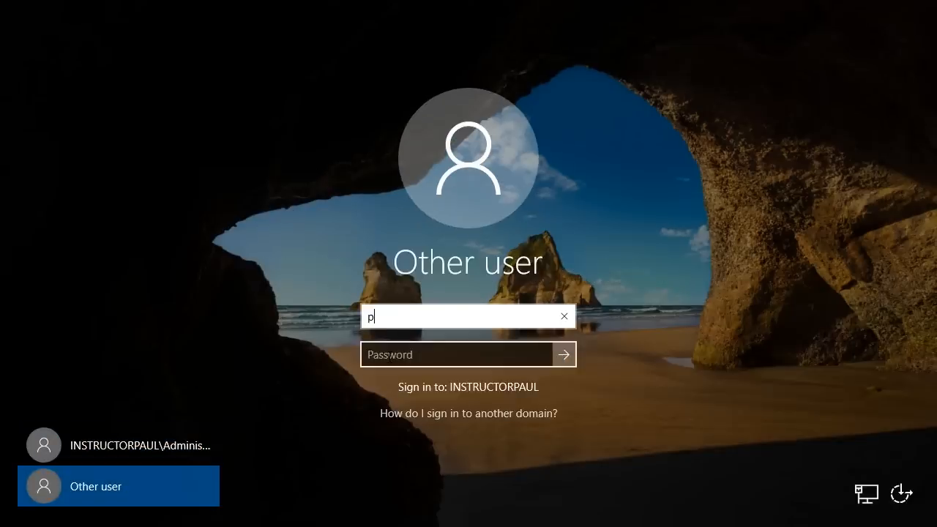
type("aul.hill")
left_click(390, 356)
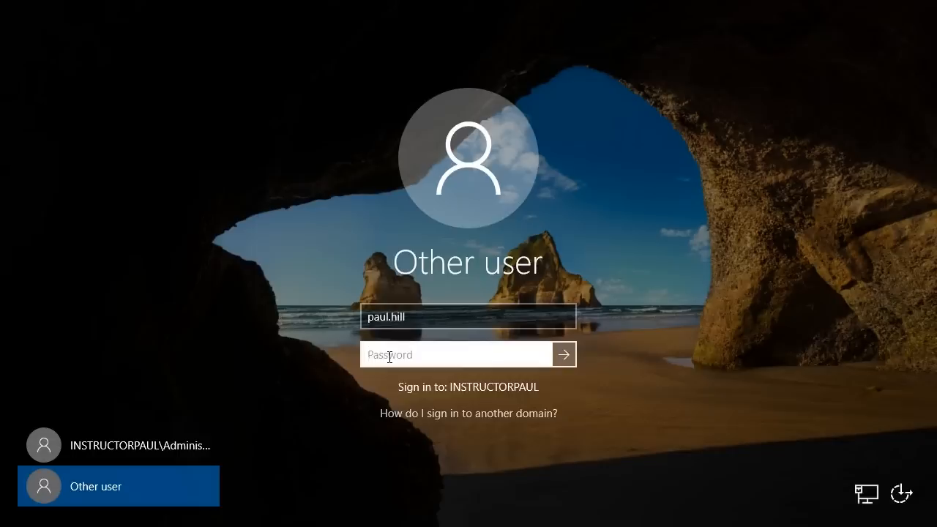
type("**********")
key("Return")
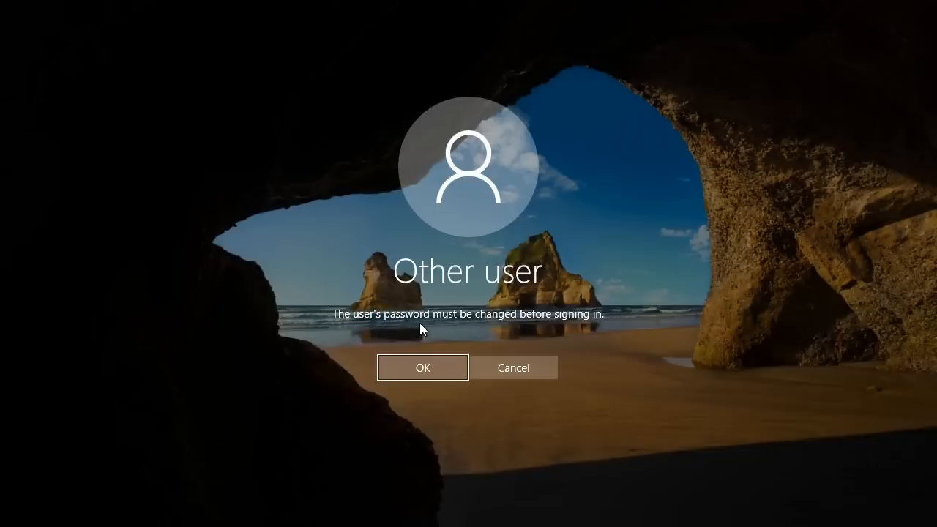
Step: Acknowledge the change prompt and enter the new password in both password boxes
left_click(426, 365)
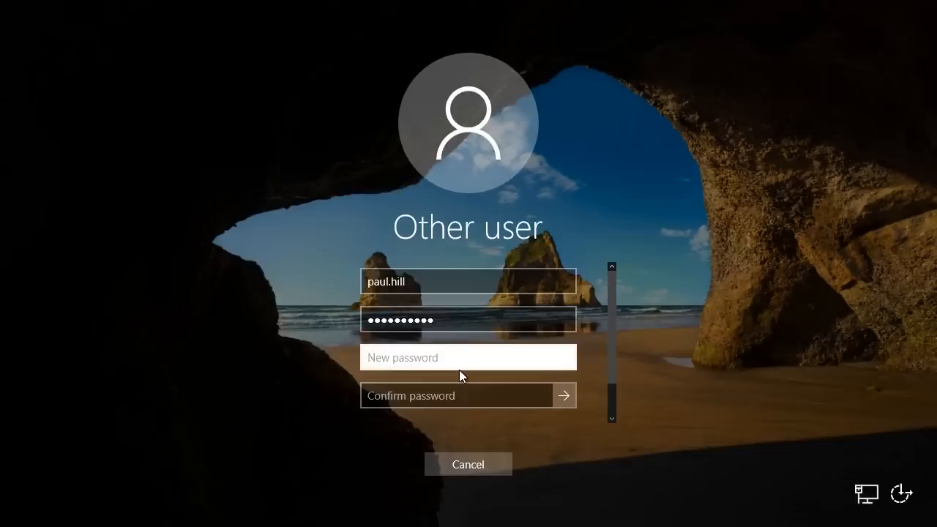
type("Password123")
key("Tab")
type("Password12")
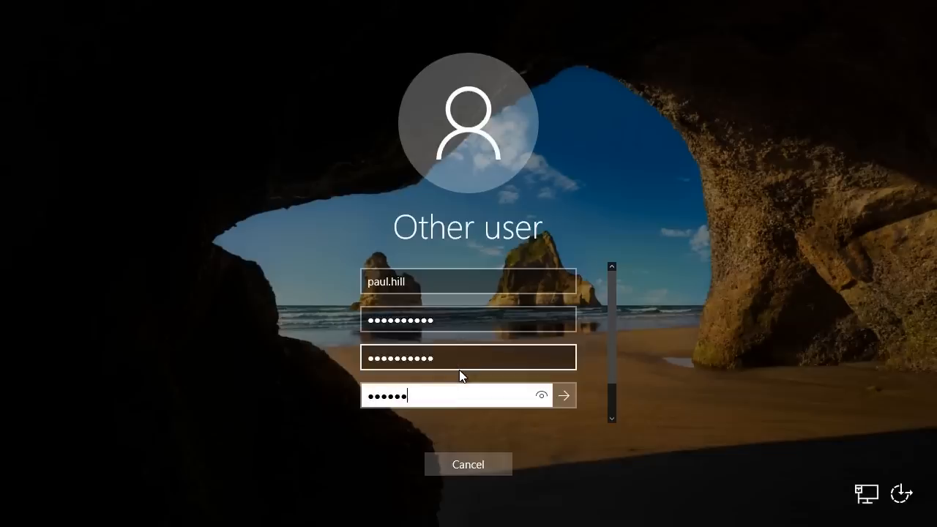
type("3")
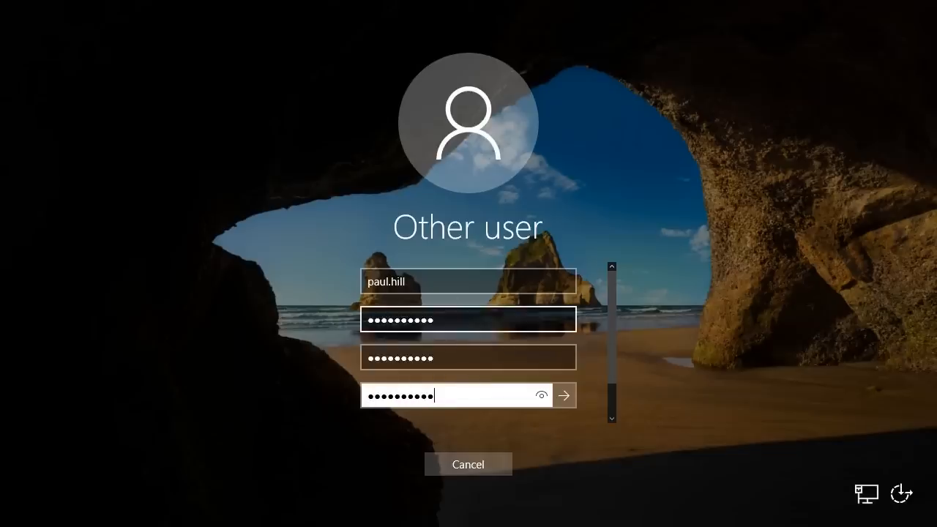
Step: Submit the password change and acknowledge the password-changed confirmation
left_click_drag(462, 323, 307, 319)
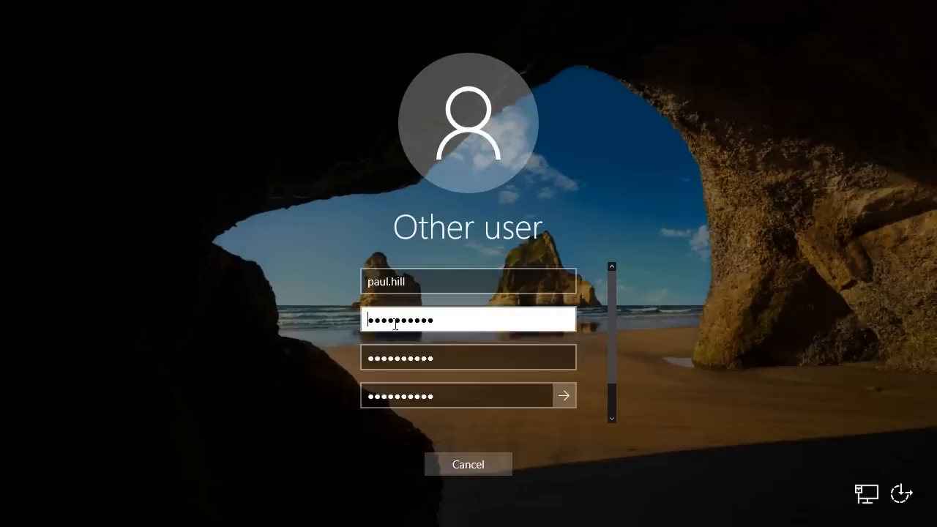
left_click_drag(478, 324, 274, 310)
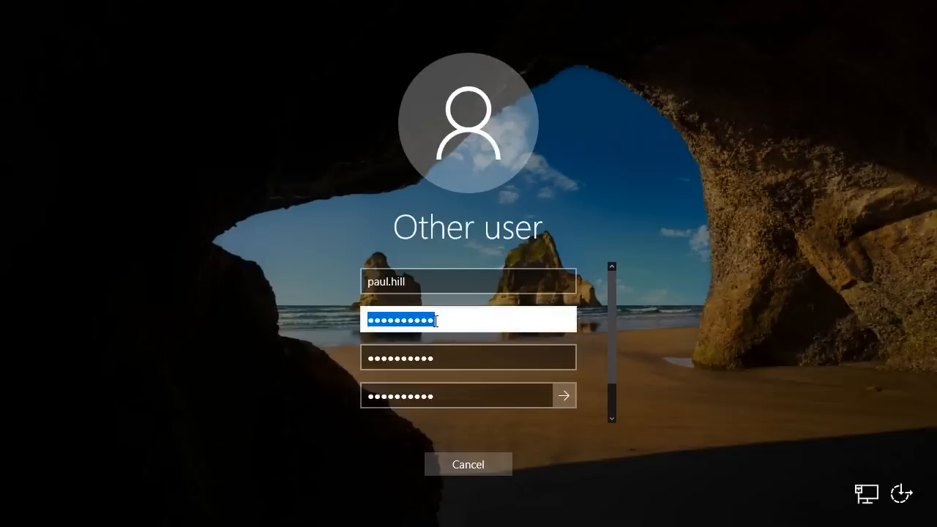
left_click(435, 322)
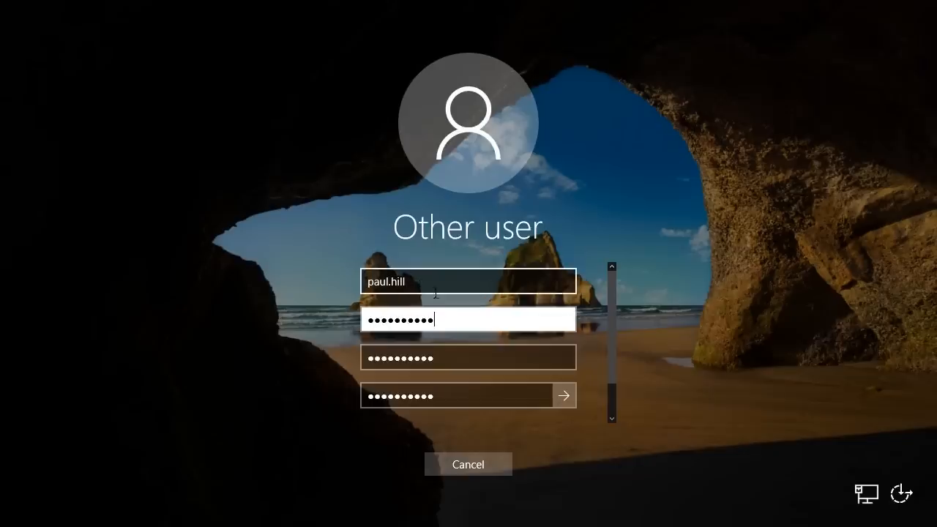
double_click(458, 326)
left_click(470, 329)
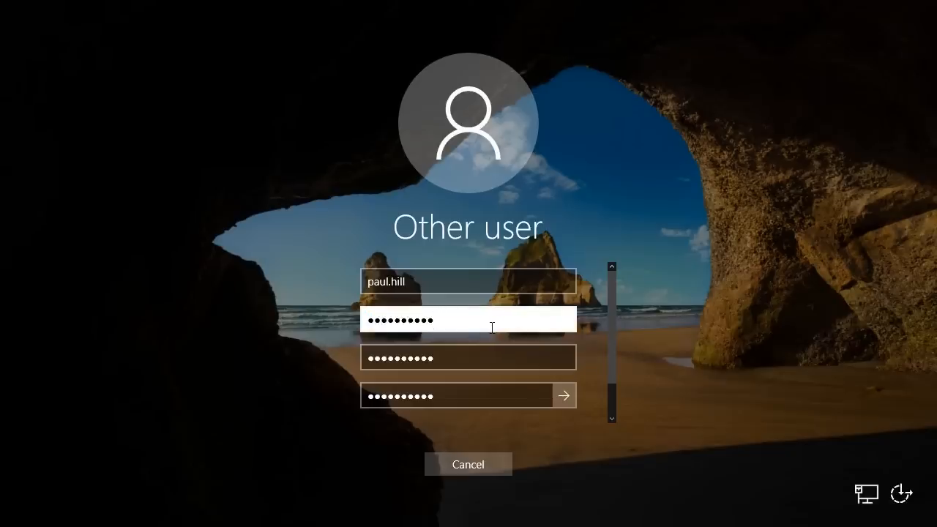
key("Tab")
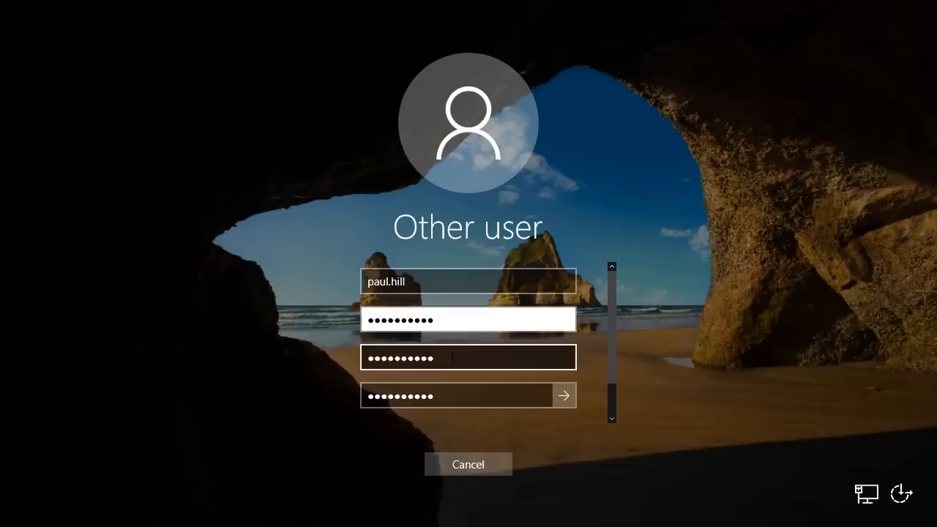
left_click_drag(440, 320, 327, 315)
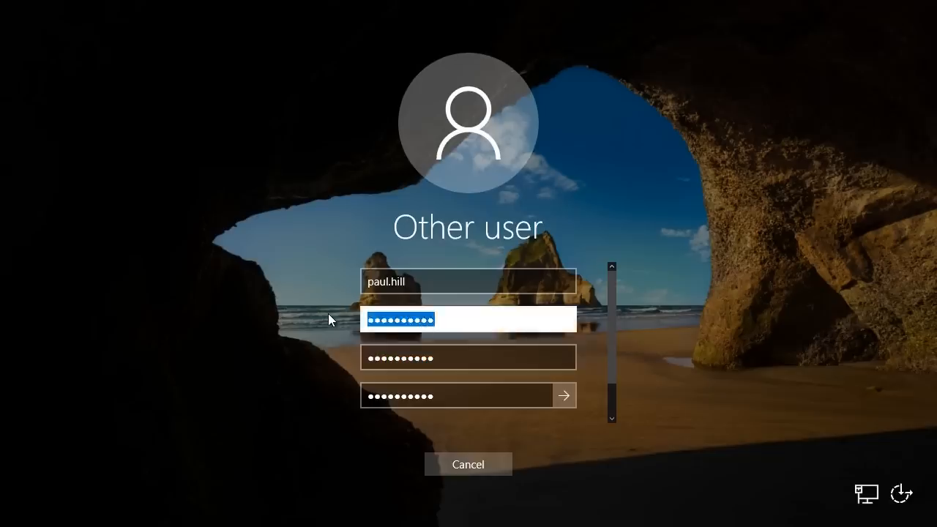
left_click(328, 314)
left_click_drag(440, 323, 358, 322)
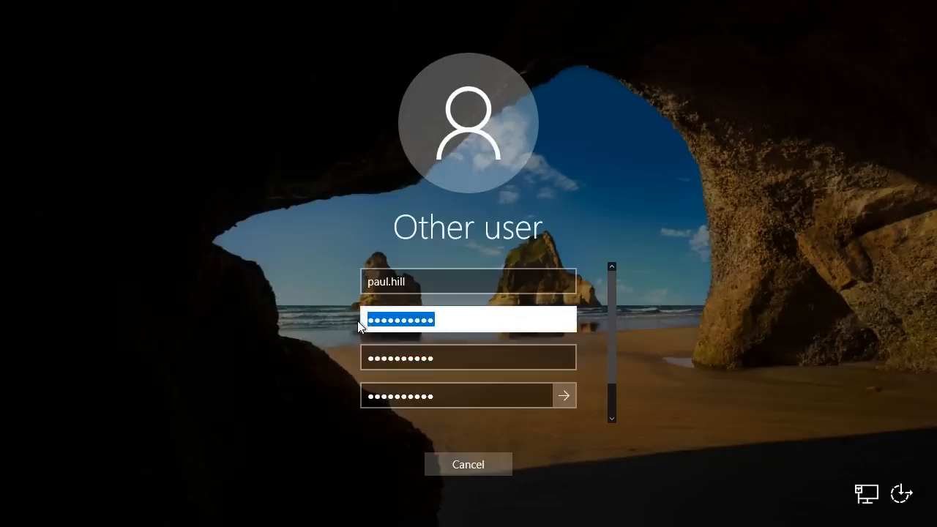
left_click_drag(609, 348, 614, 383)
left_click(569, 353)
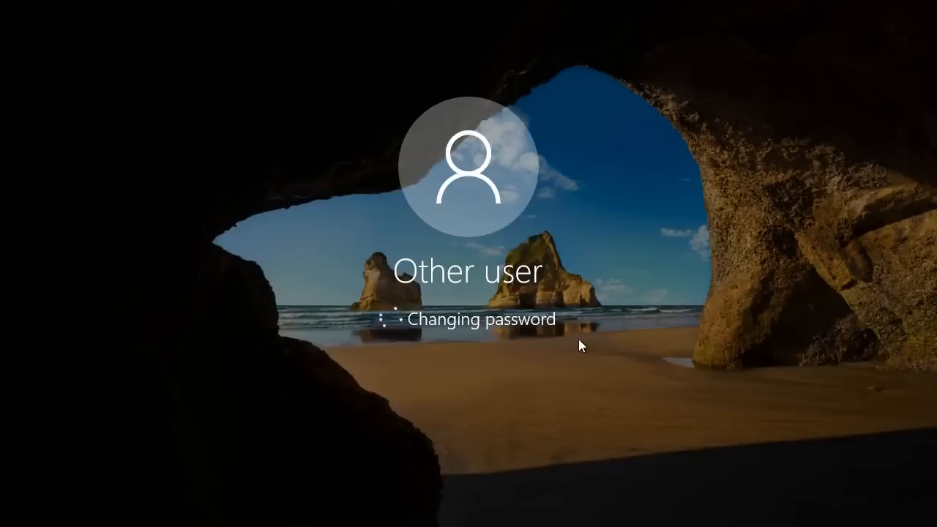
left_click(475, 352)
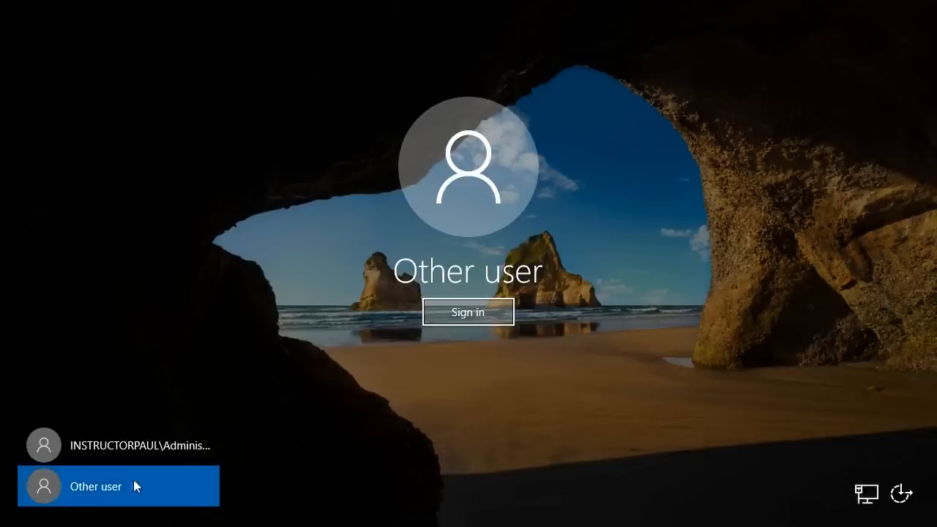
Step: Sign in as the domain user and bring up the user account's actions in the domain root
left_click(482, 316)
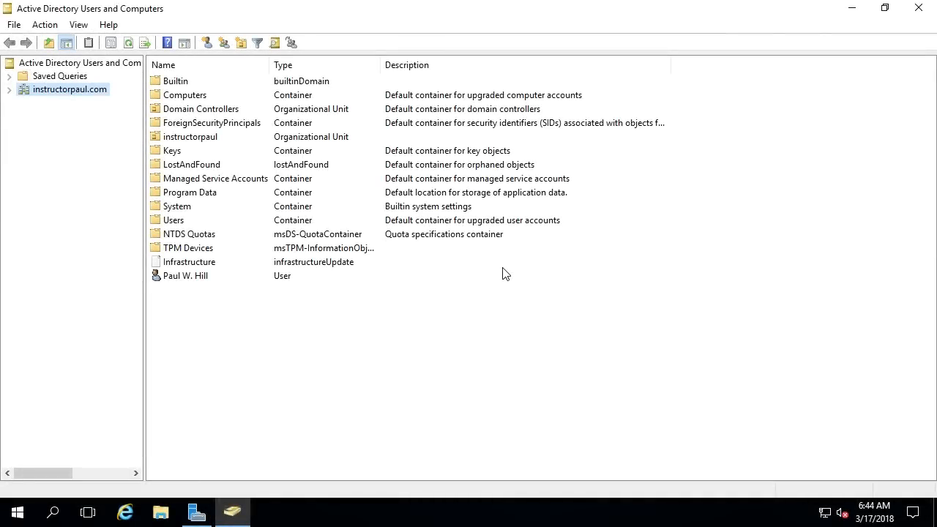
right_click(187, 279)
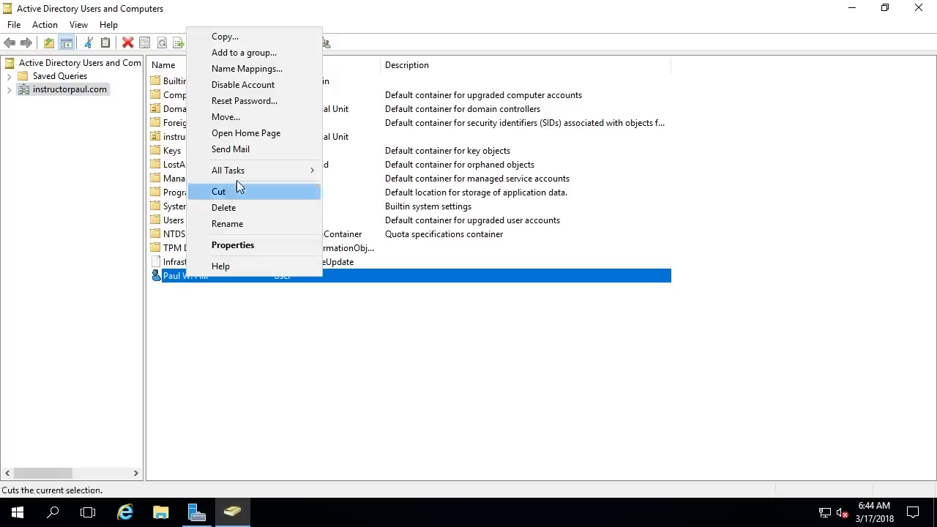
left_click(267, 323)
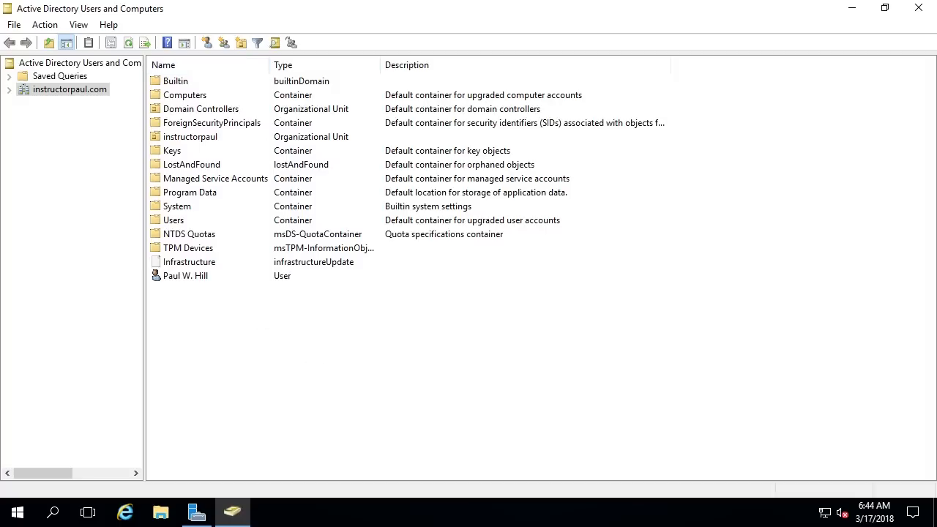
Step: Open Find Users, Contacts, and Groups and search by the user's name
left_click(276, 44)
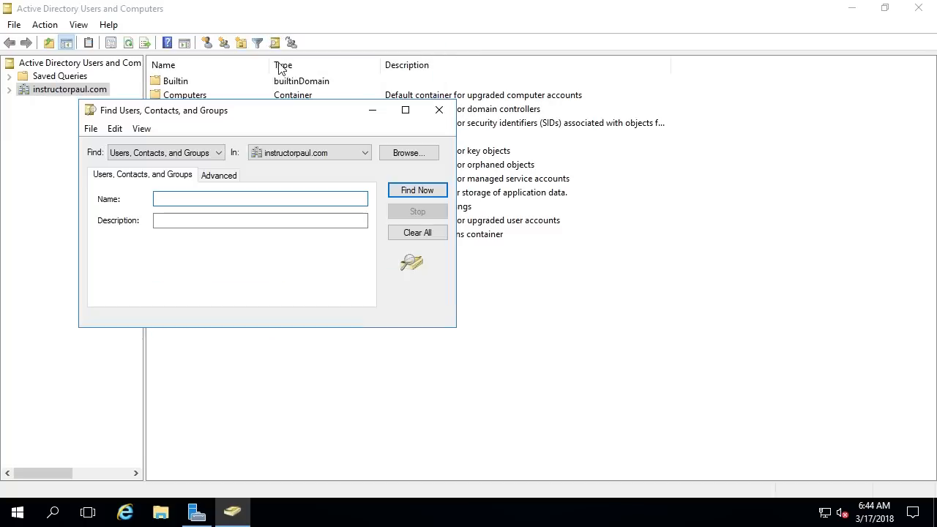
left_click(439, 110)
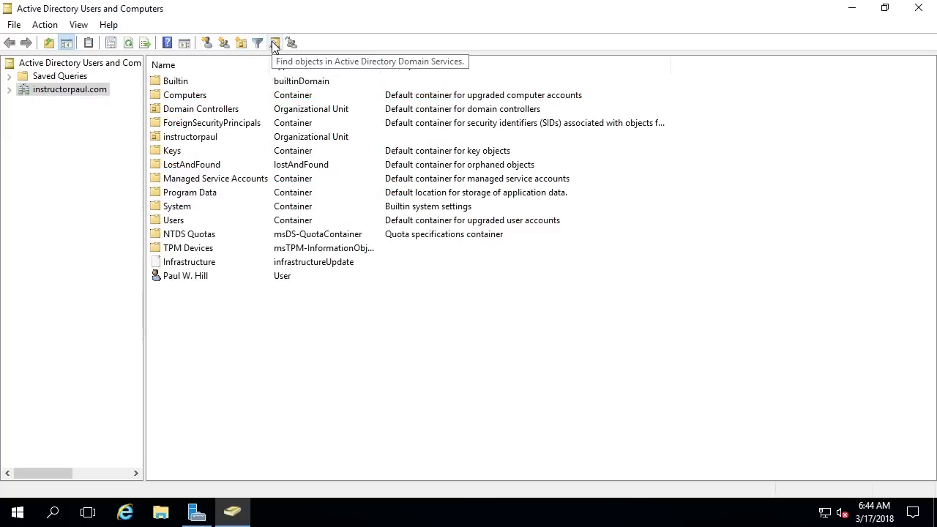
left_click(275, 45)
left_click_drag(269, 57, 393, 87)
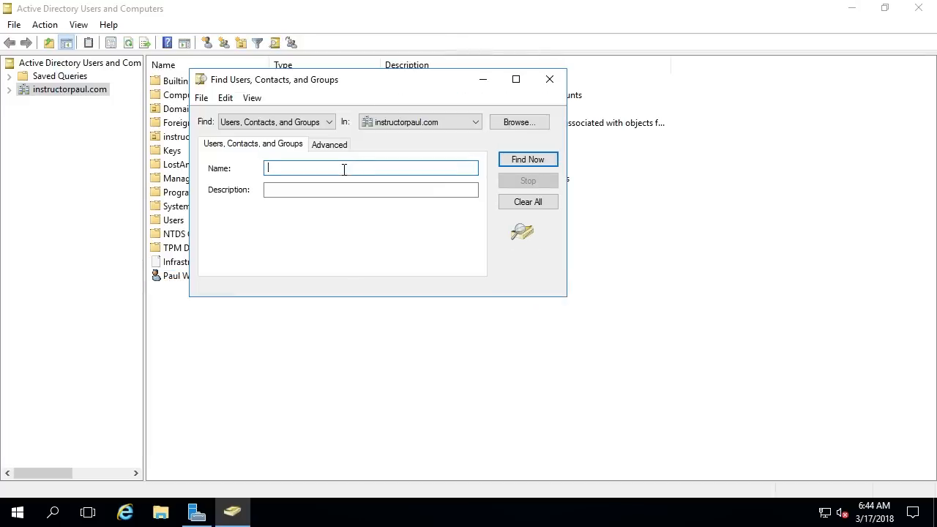
type("Paul Hill")
left_click(524, 161)
Step: Keep Find at Users, Contacts, and Groups and In at the domain, reviewing both results
left_click(229, 126)
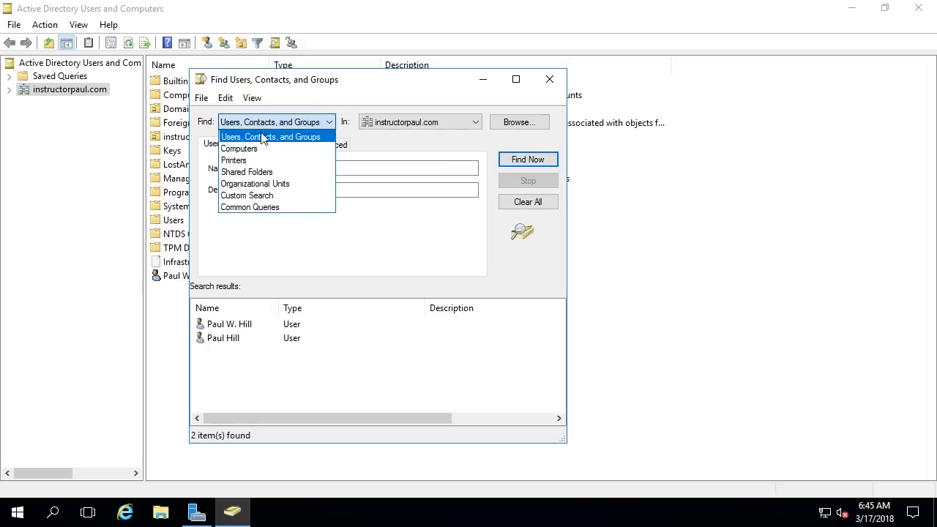
left_click(316, 142)
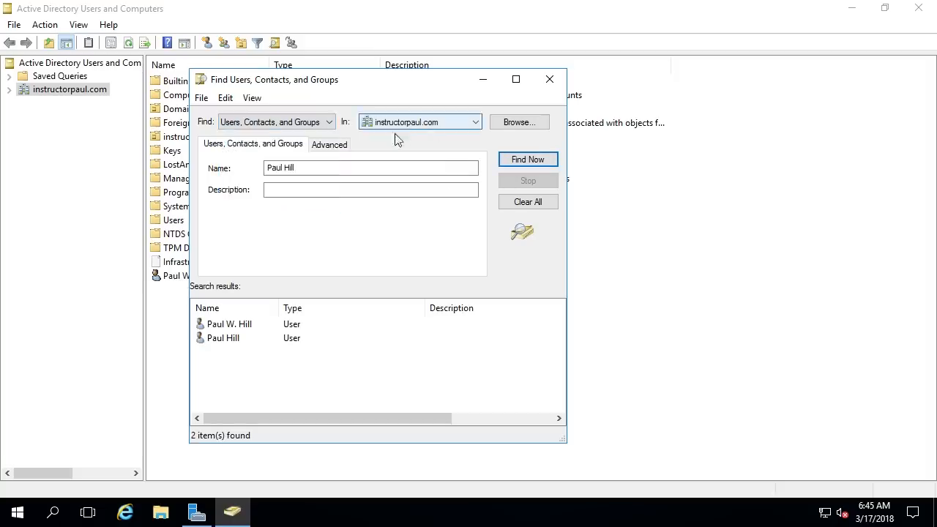
left_click(423, 126)
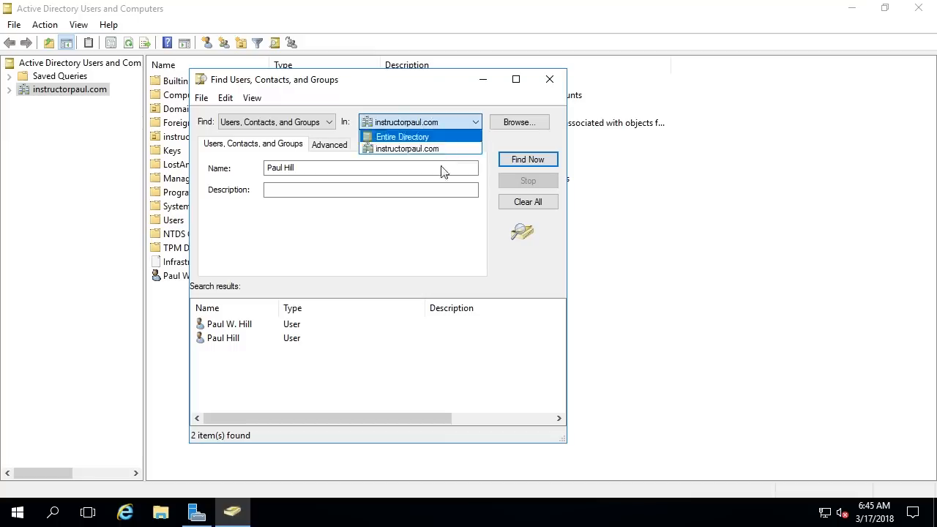
left_click(430, 123)
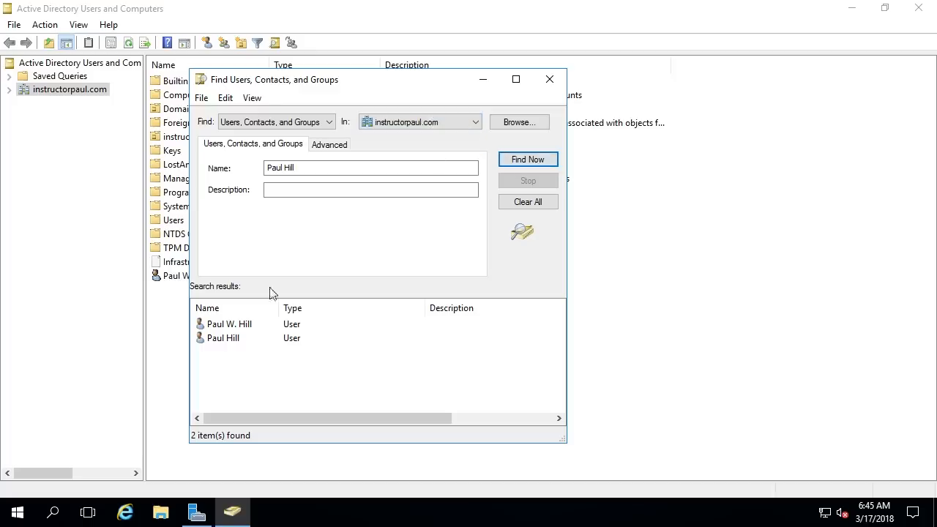
left_click_drag(351, 375, 222, 314)
left_click(268, 375)
Step: Remove the middle initial from the first found user's Initials field and refresh the search
double_click(245, 327)
left_click(512, 224)
key("BackSpace")
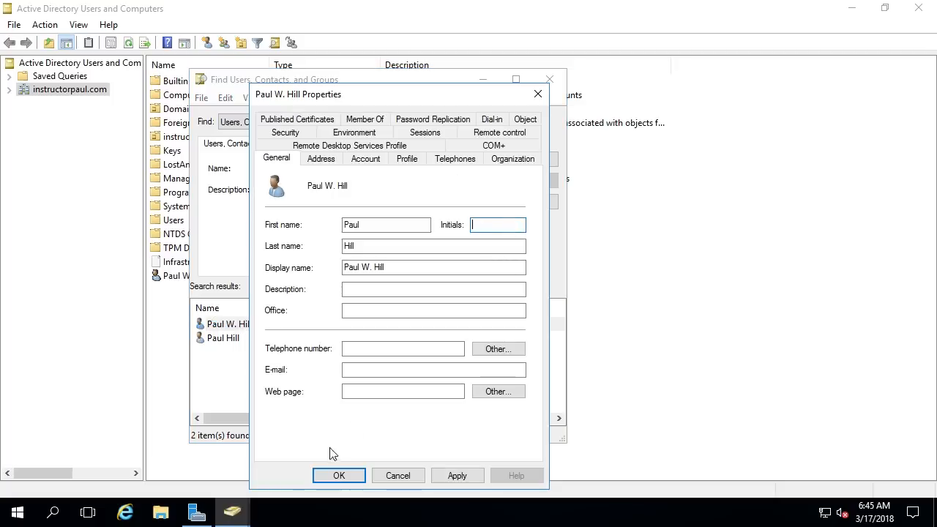
left_click(341, 472)
left_click(539, 163)
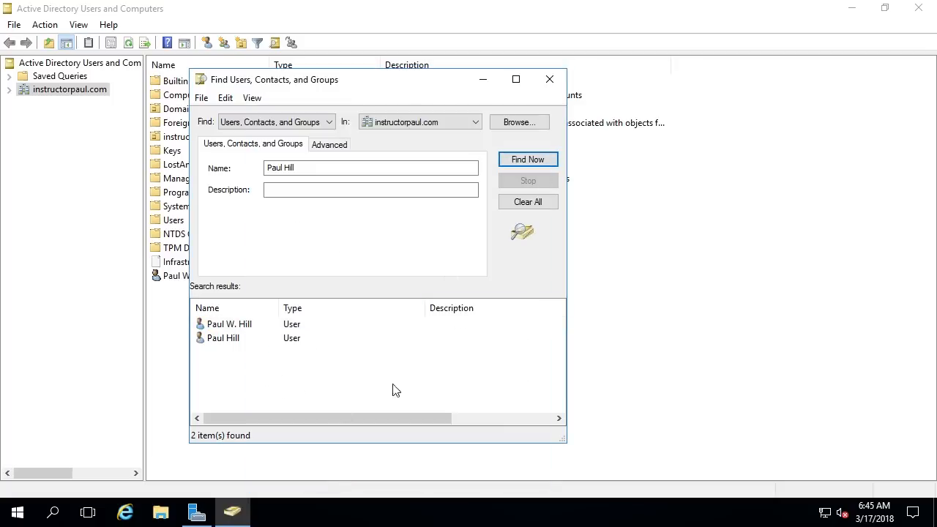
Step: Rename the first result's full name without the middle initial and rerun the search
right_click(247, 326)
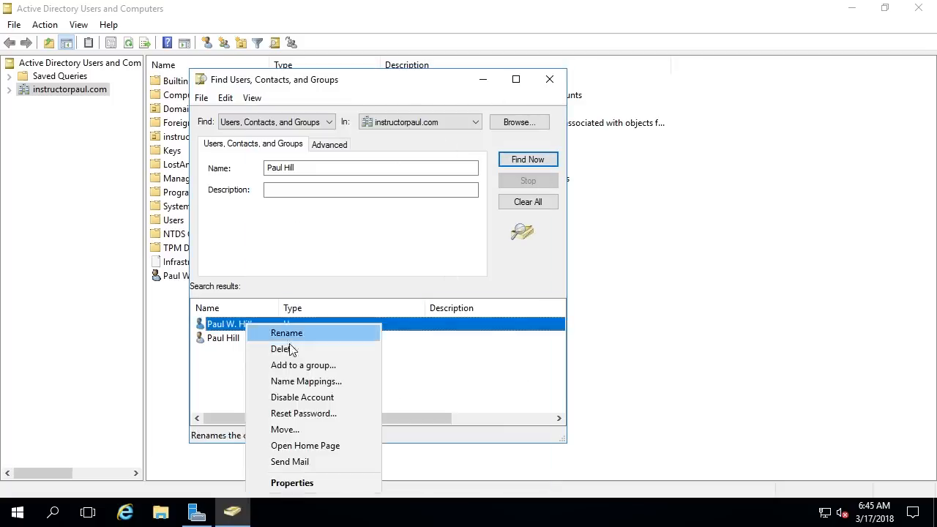
left_click(303, 331)
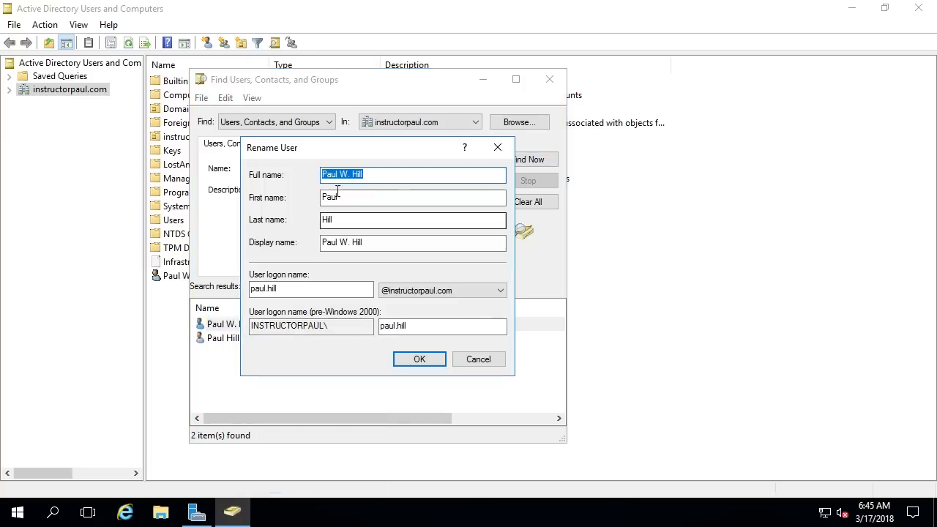
left_click(355, 175)
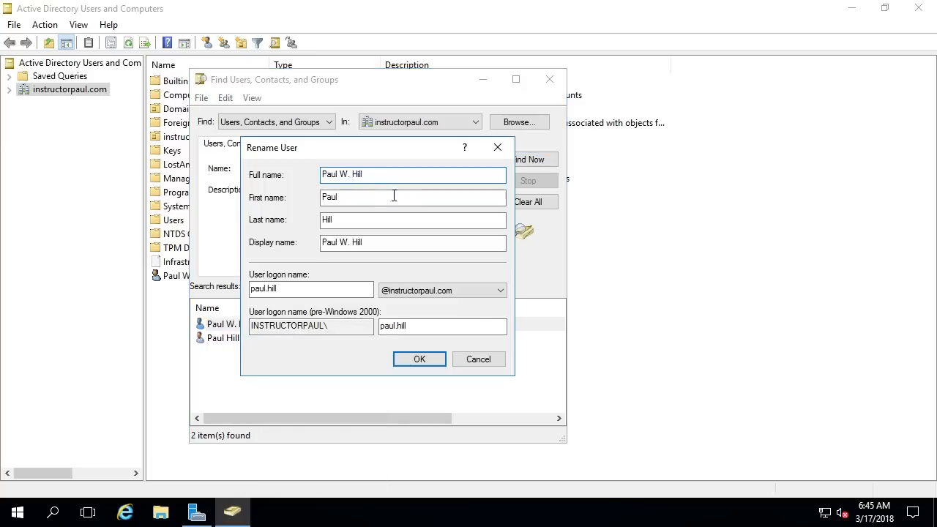
key("BackSpace")
key("BackSpace")
key("BackSpace")
left_click(419, 359)
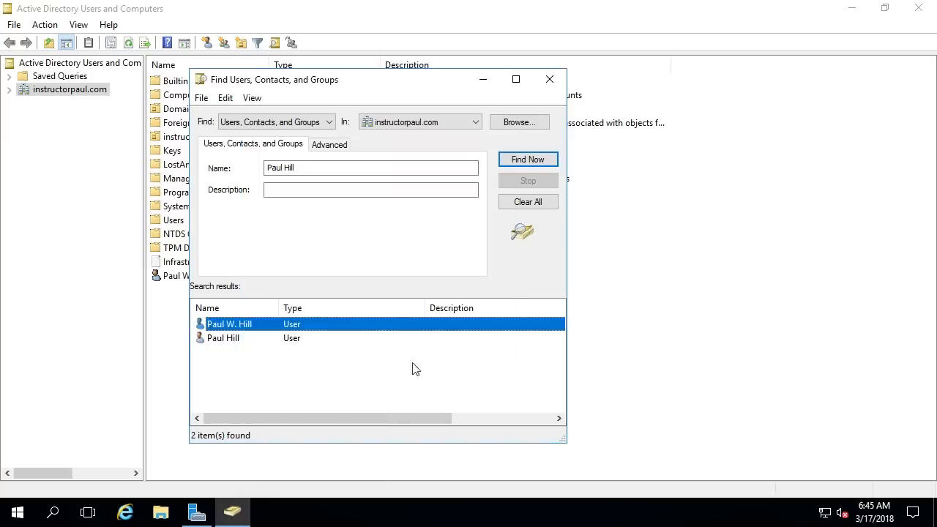
left_click(532, 160)
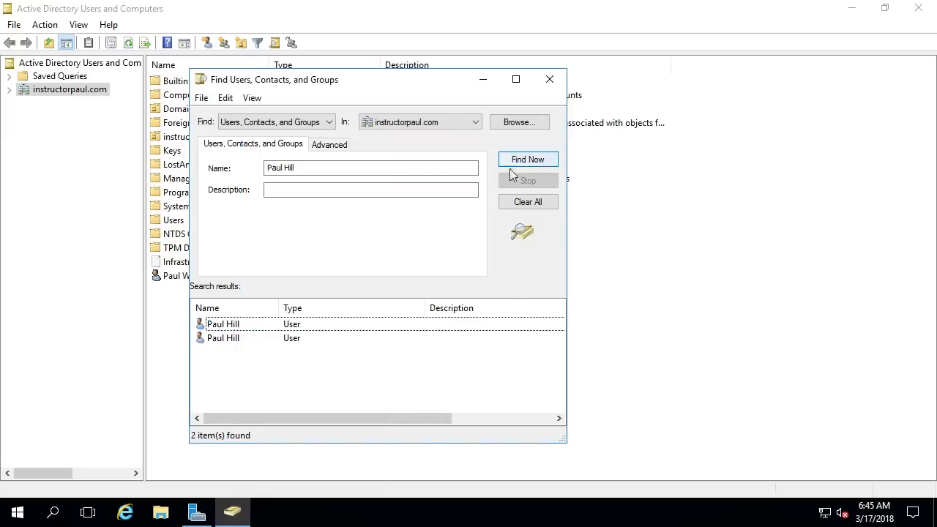
Step: Open each matching account and compare their logon names on the Account tab
left_click(235, 328)
double_click(231, 333)
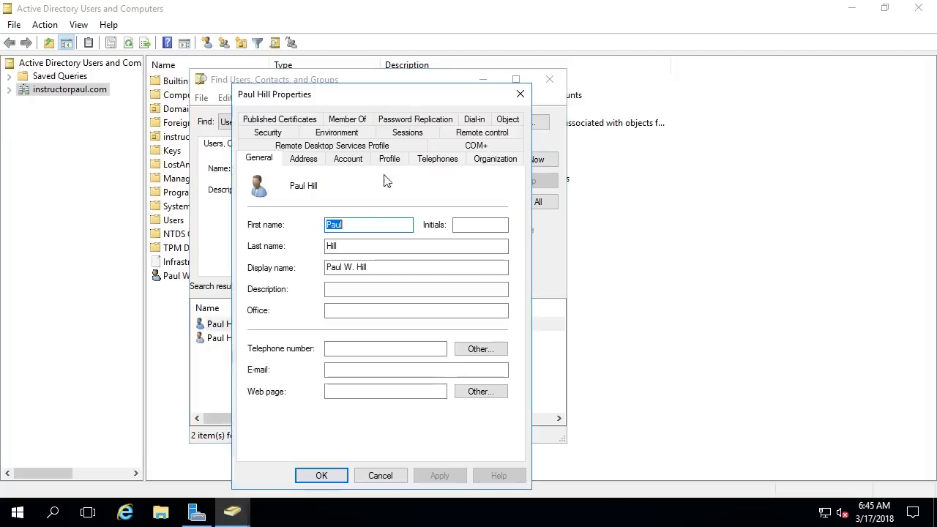
left_click(522, 95)
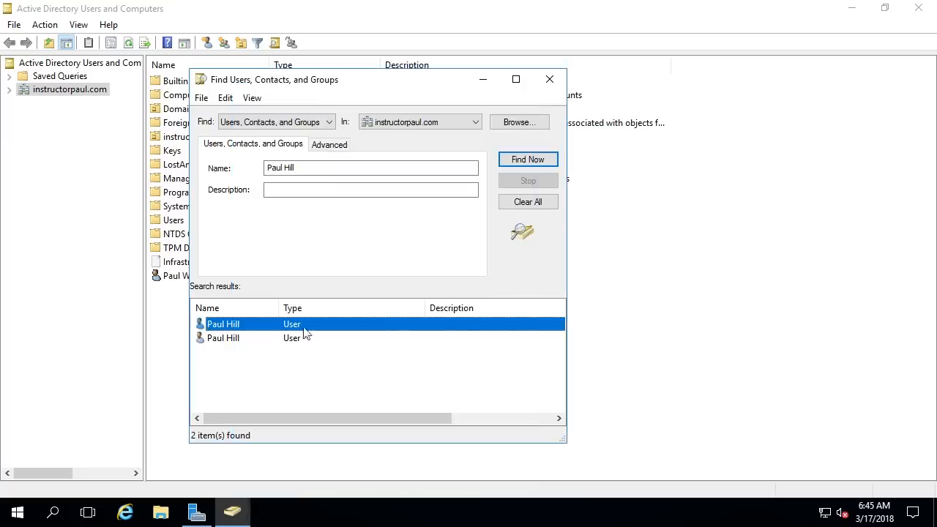
left_click(234, 339)
double_click(234, 339)
left_click(352, 158)
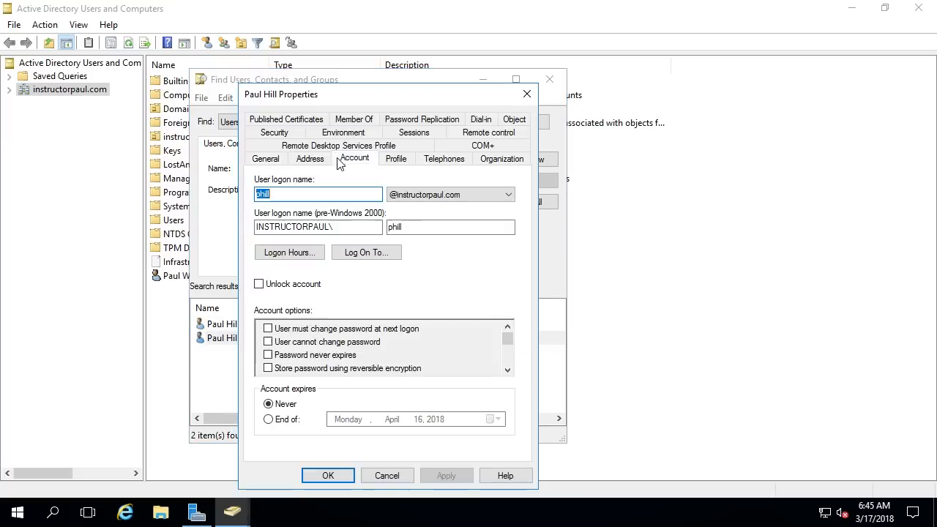
left_click_drag(261, 195, 323, 195)
left_click(527, 93)
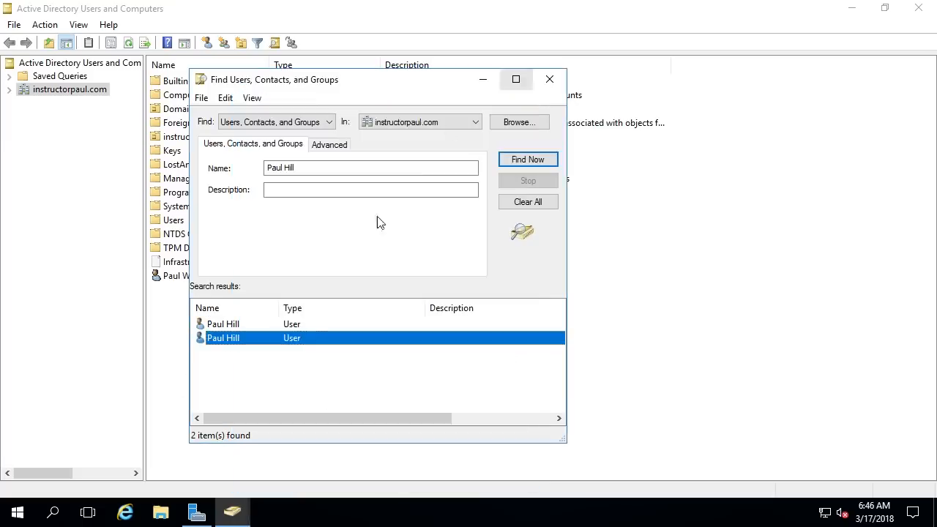
Step: Tick Unlock account on the first matching user, apply, and close its properties
left_click(272, 327)
double_click(272, 328)
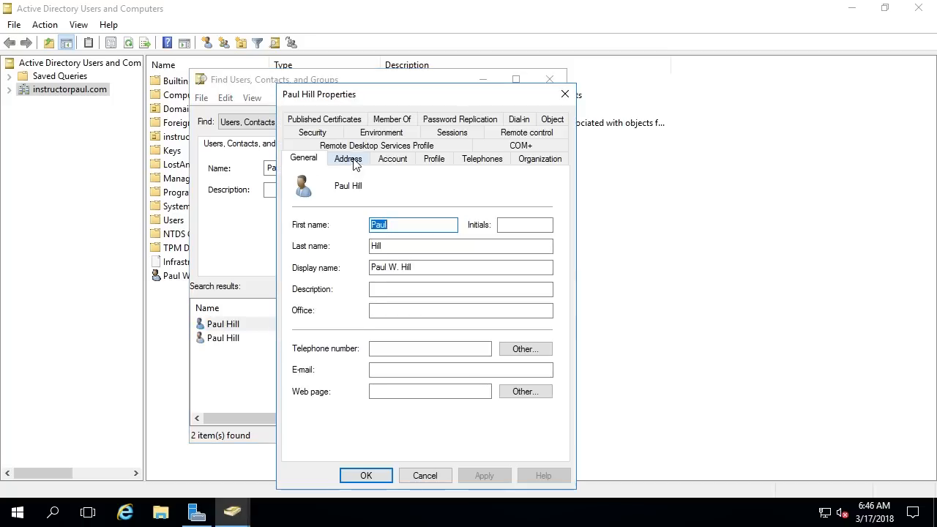
left_click(378, 158)
left_click(328, 194)
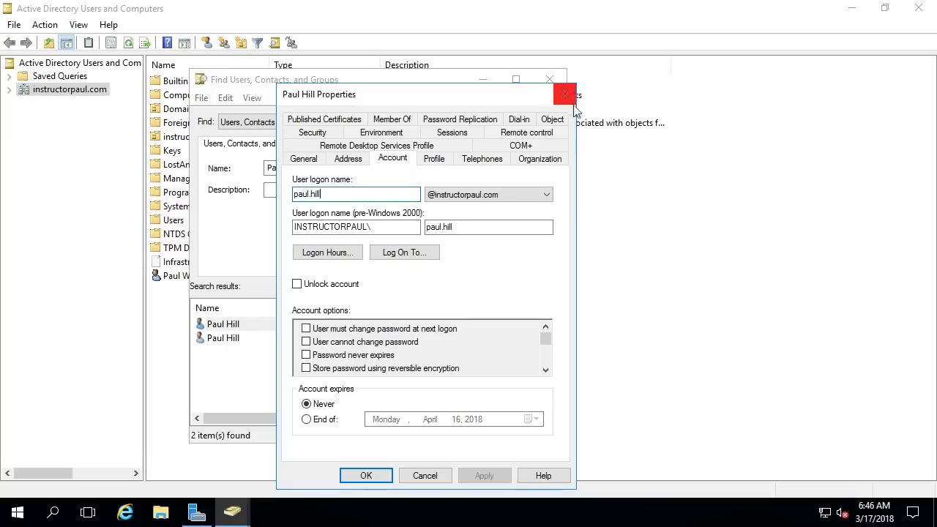
left_click_drag(487, 102, 500, 58)
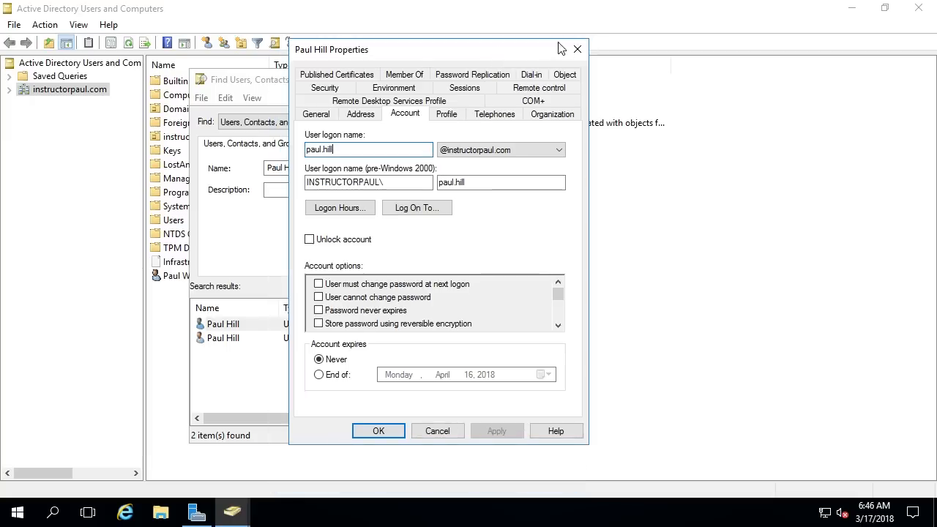
left_click(346, 242)
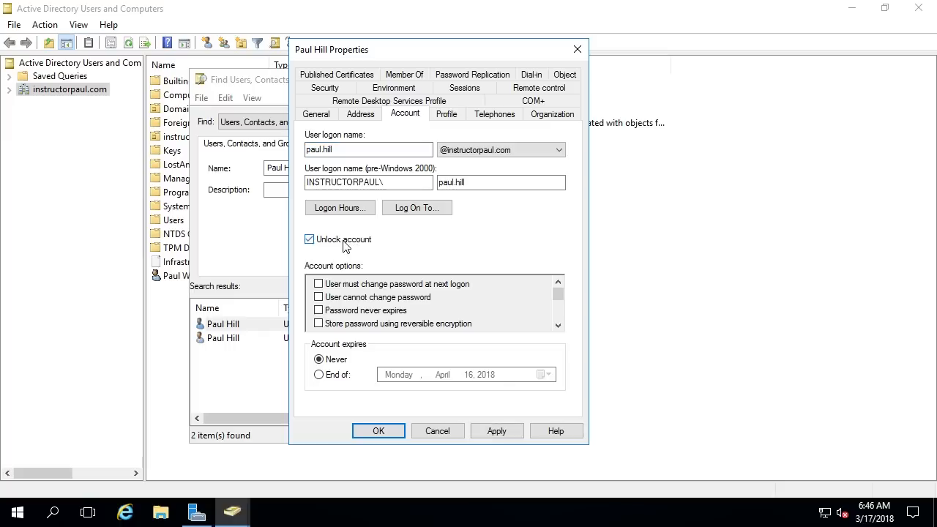
left_click(497, 432)
left_click(379, 431)
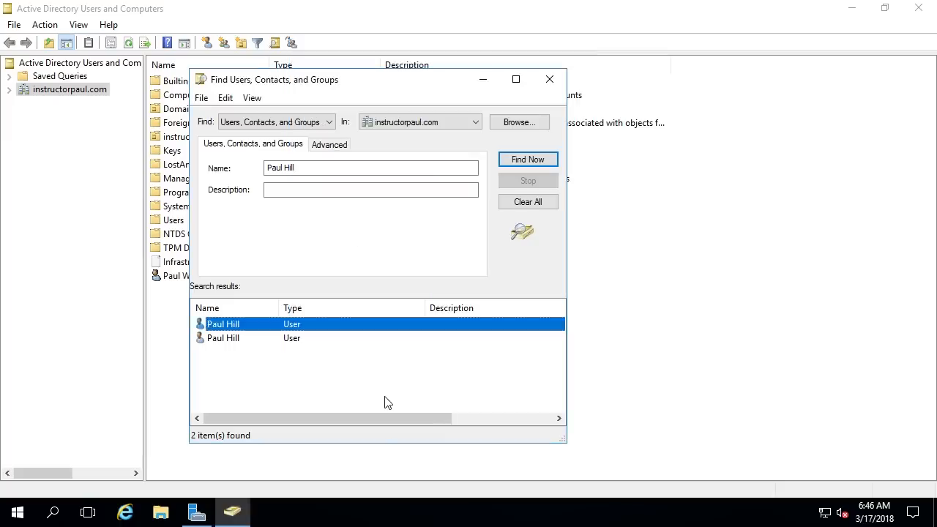
left_click(388, 401)
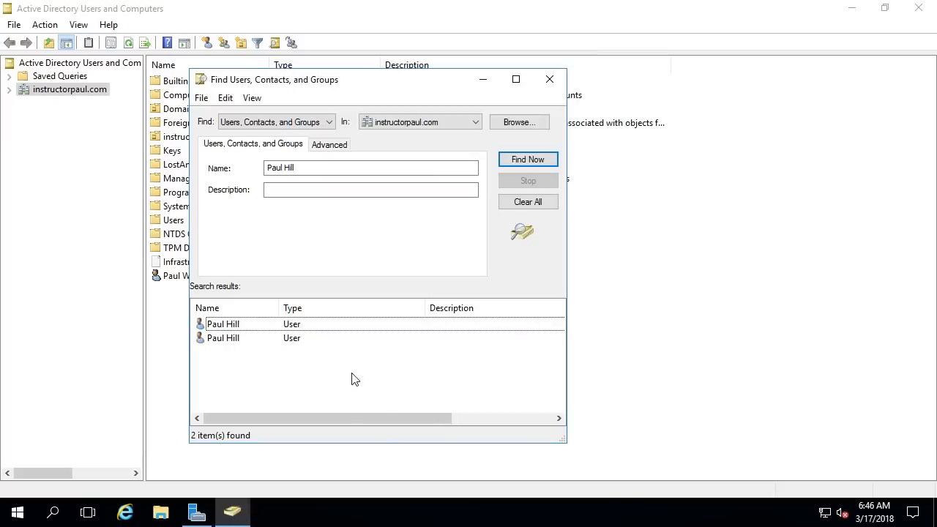
Step: Reset the first result's password with Unlock the user's account ticked, then close the Find window
left_click(261, 325)
right_click(260, 322)
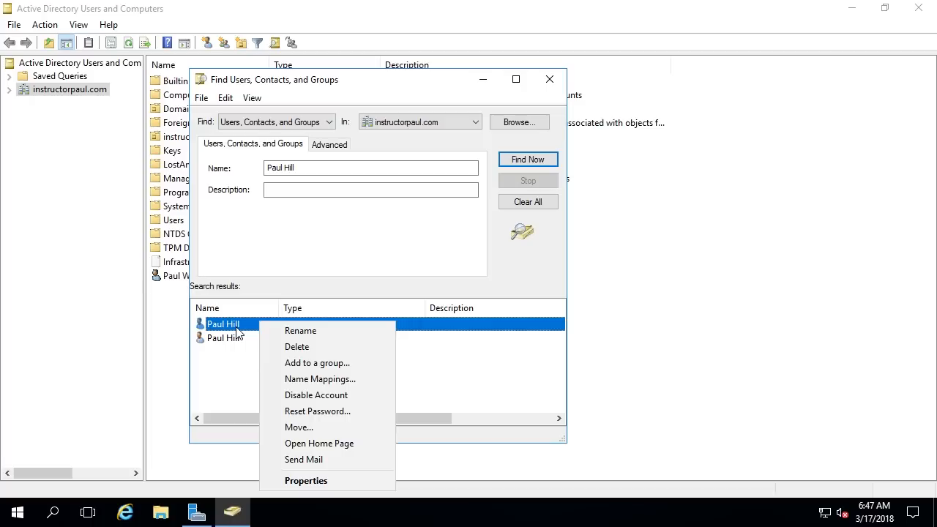
left_click(316, 411)
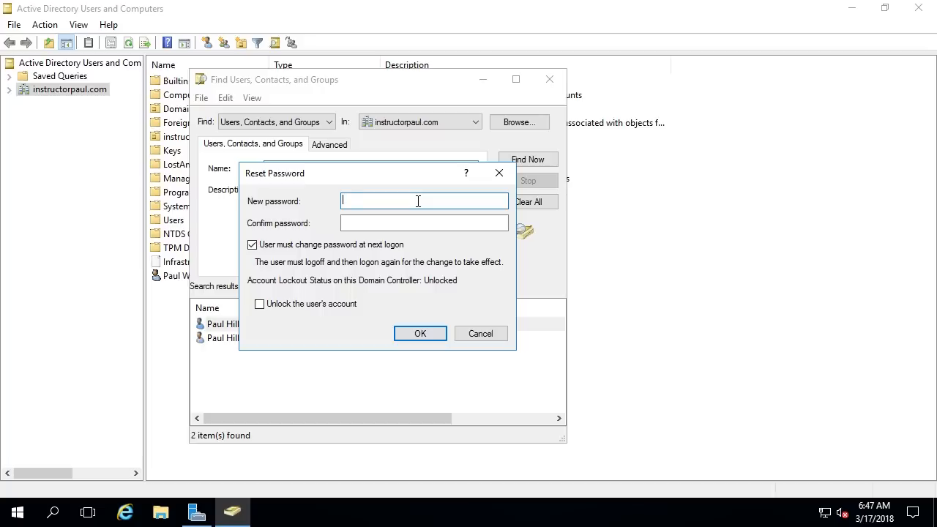
type("••••••••••")
key("Tab")
type("••••••••••")
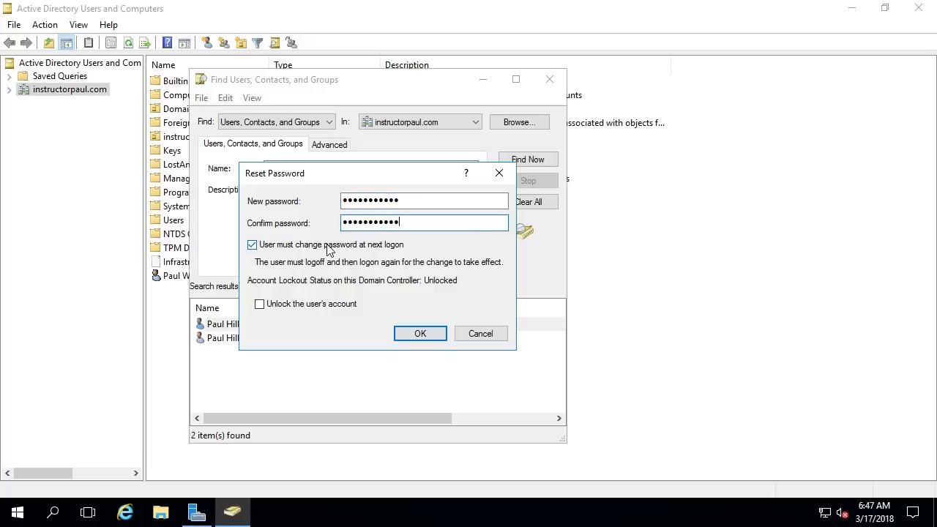
left_click(308, 309)
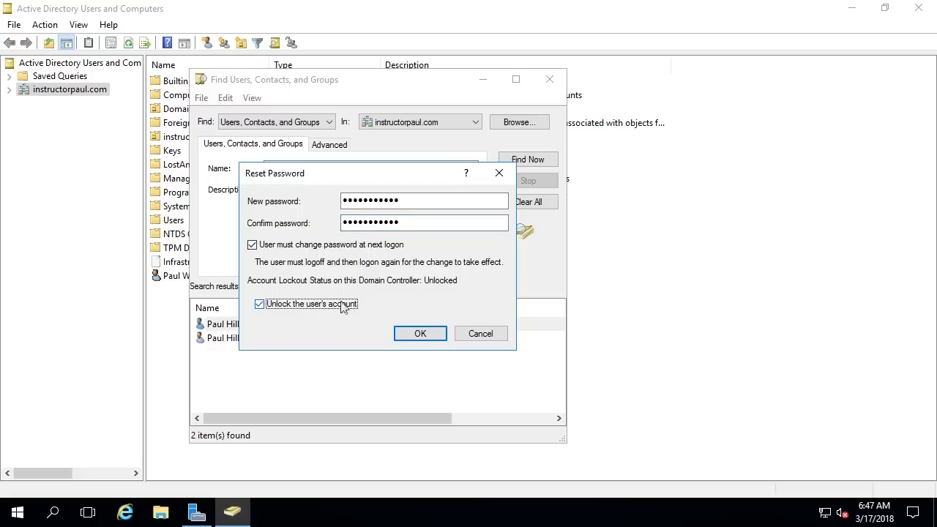
left_click(414, 333)
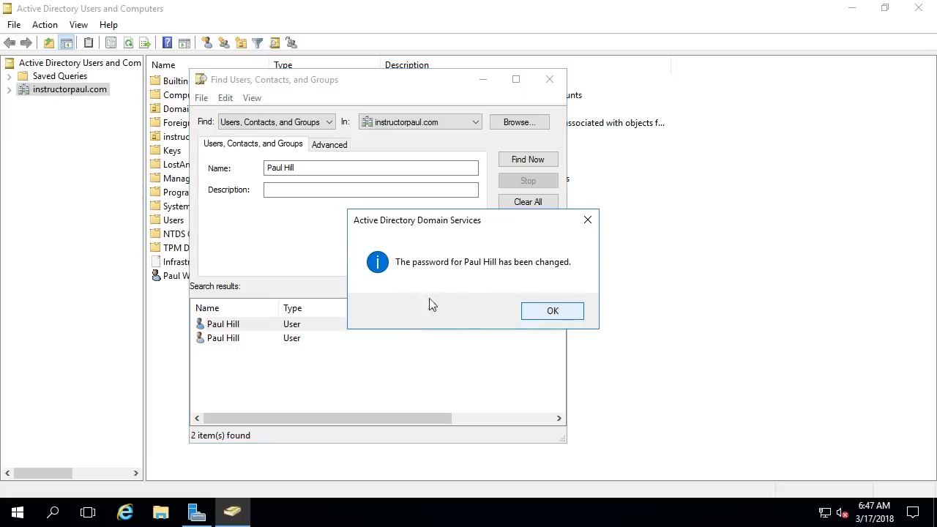
left_click(570, 311)
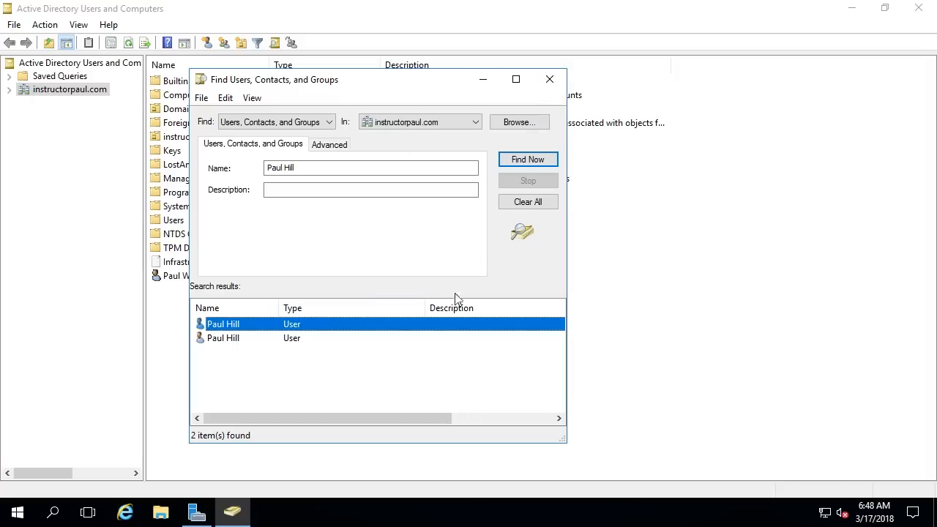
left_click(550, 79)
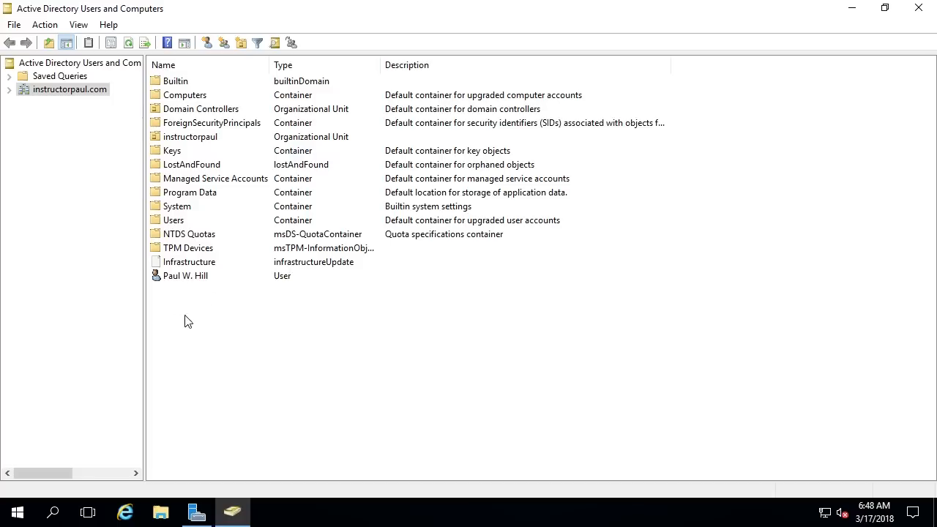
Step: Try deleting the user account from the instructorpaul.com root and dismiss the resulting error
right_click(206, 282)
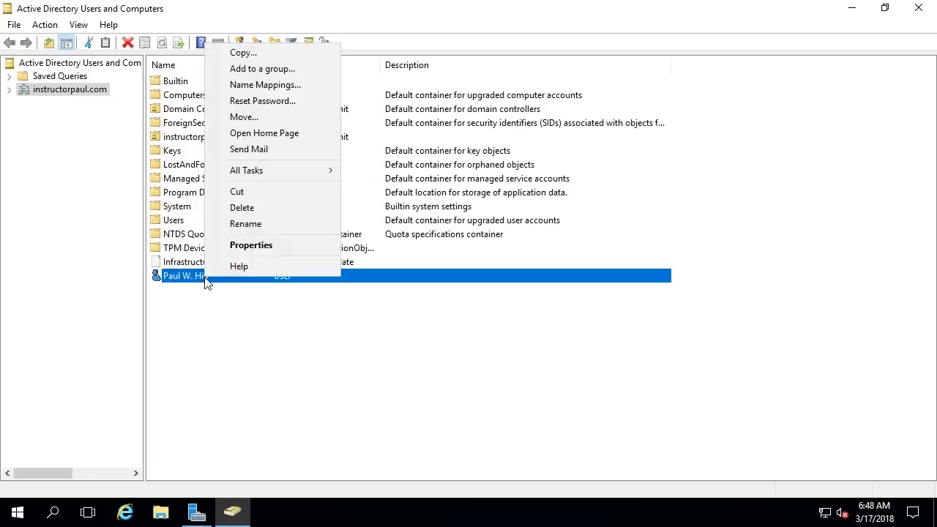
left_click(294, 207)
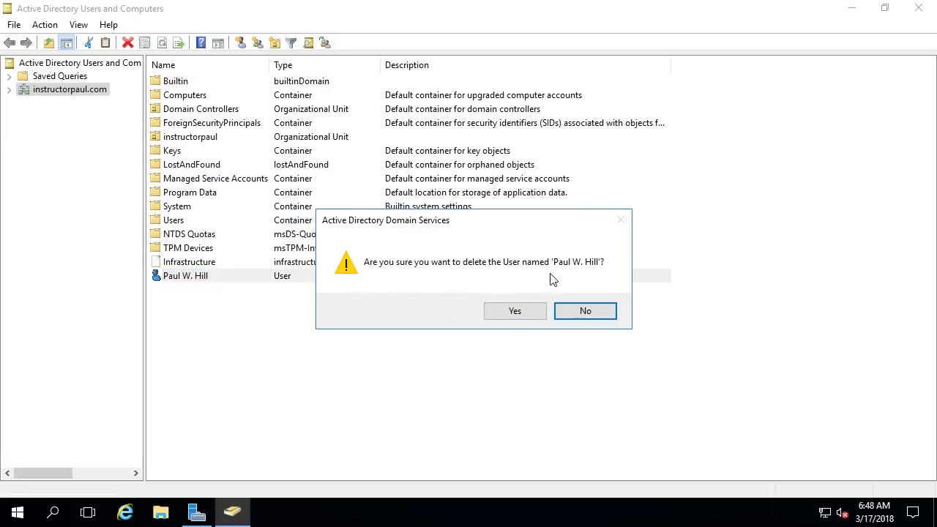
left_click(532, 321)
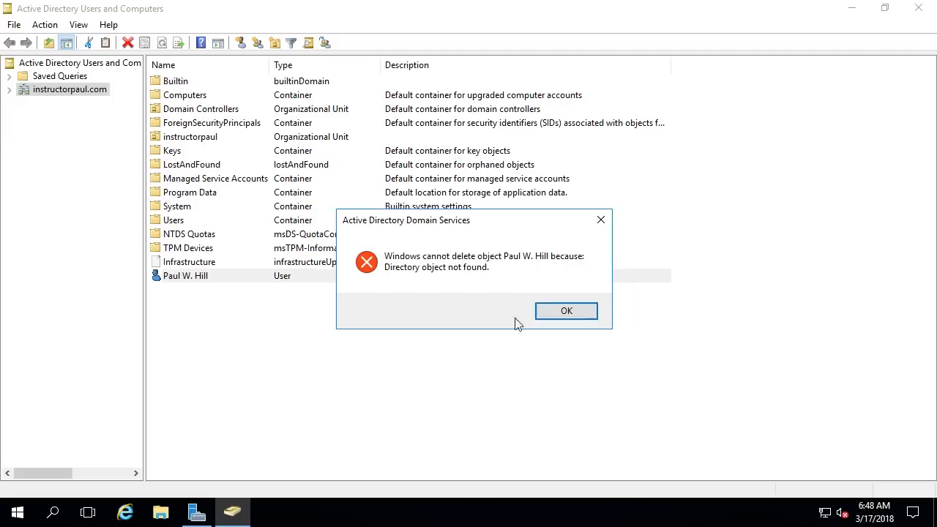
left_click(571, 321)
Step: Delete the refreshed user account and turn off Advanced Features in the View menu
left_click(316, 323)
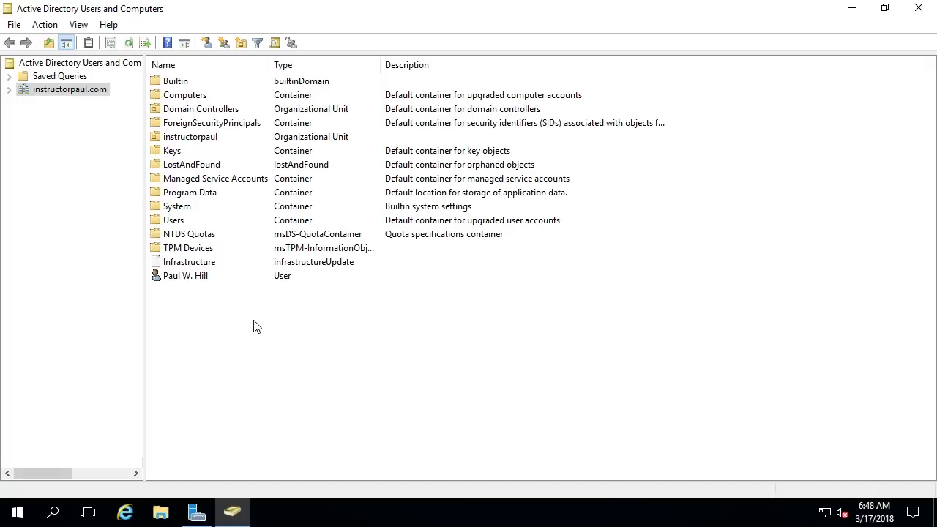
right_click(175, 224)
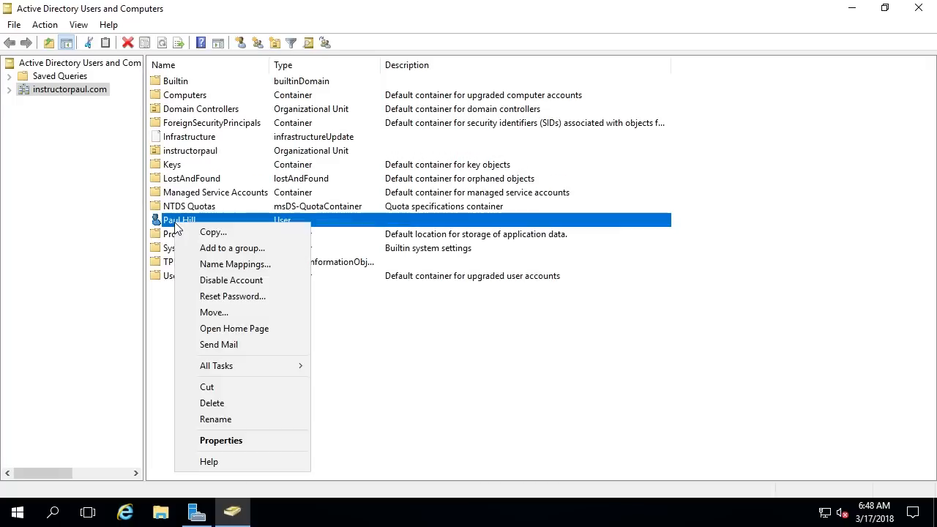
left_click(259, 402)
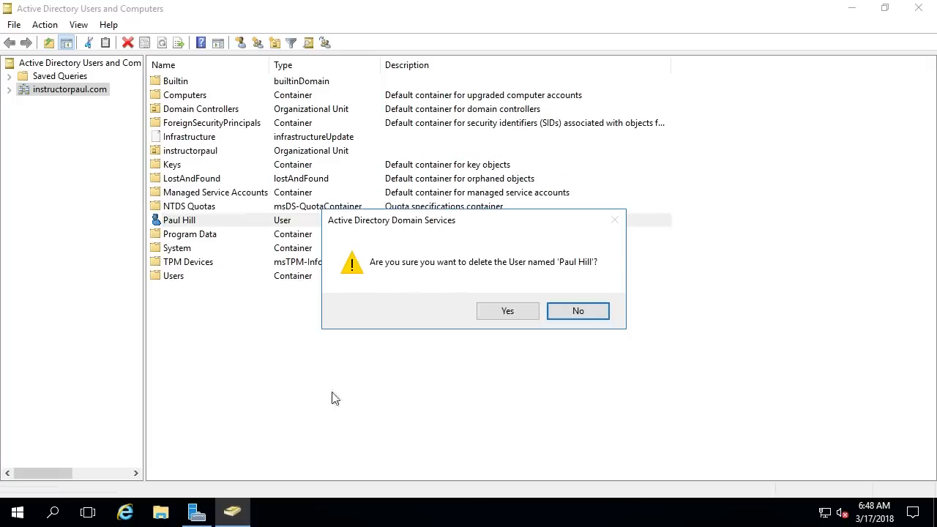
left_click(511, 317)
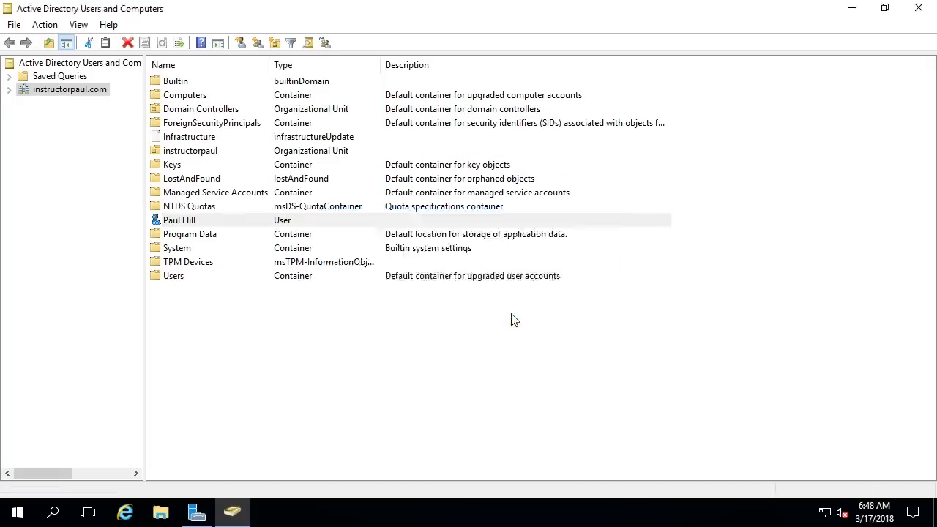
left_click(79, 25)
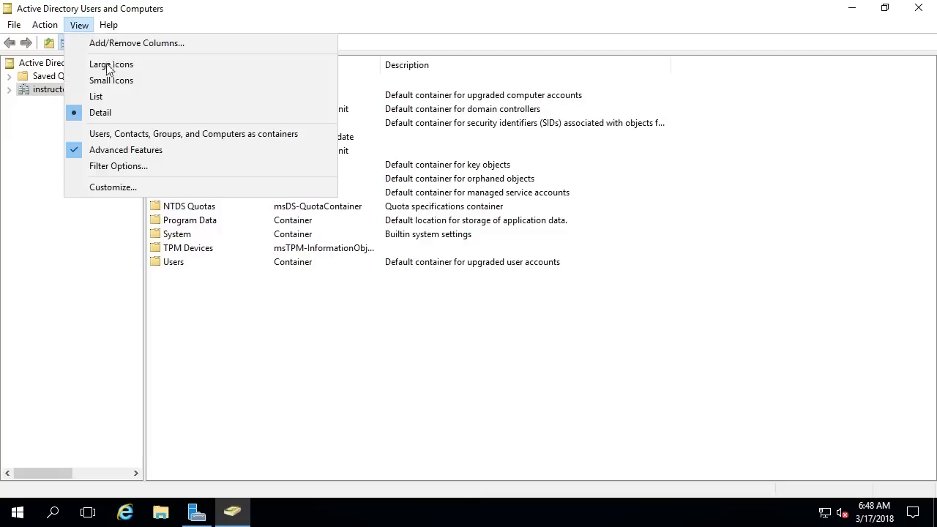
left_click(130, 149)
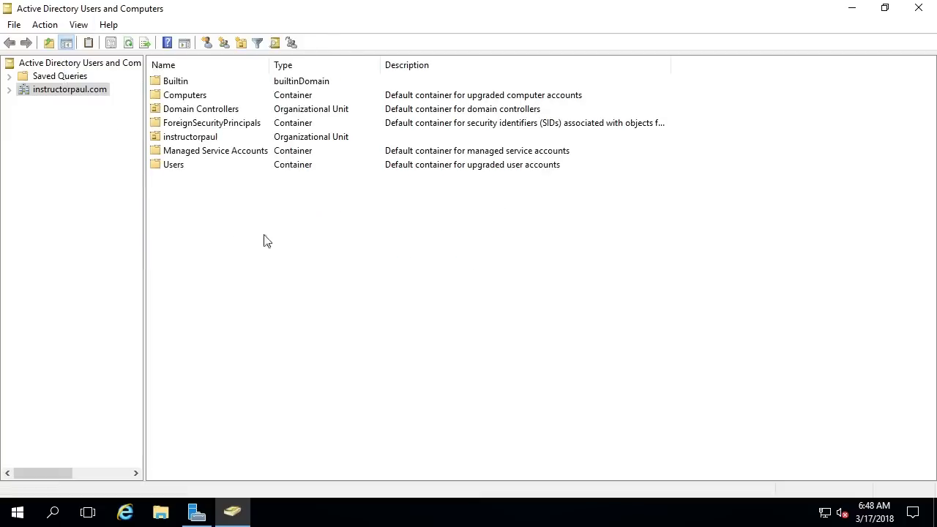
Step: Expand instructorpaul.com and start a new group in the domain root
left_click(9, 89)
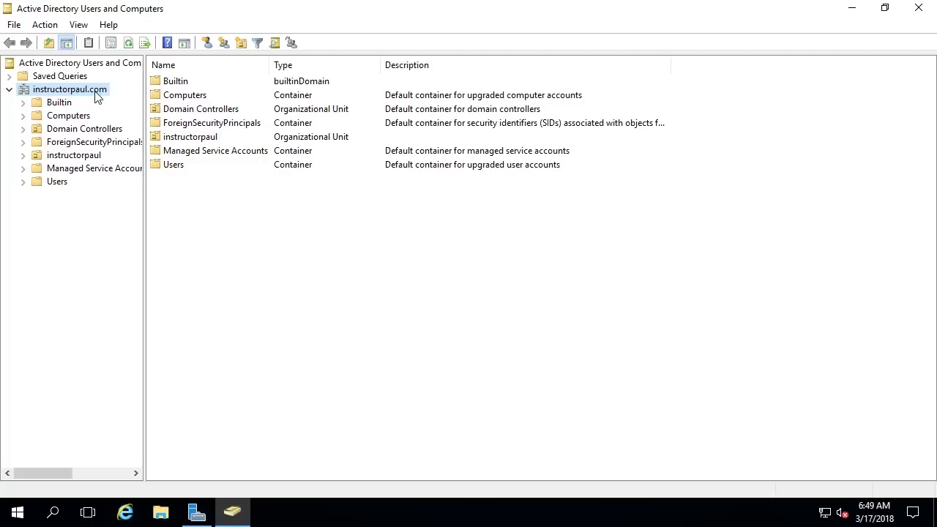
left_click(234, 207)
right_click(234, 208)
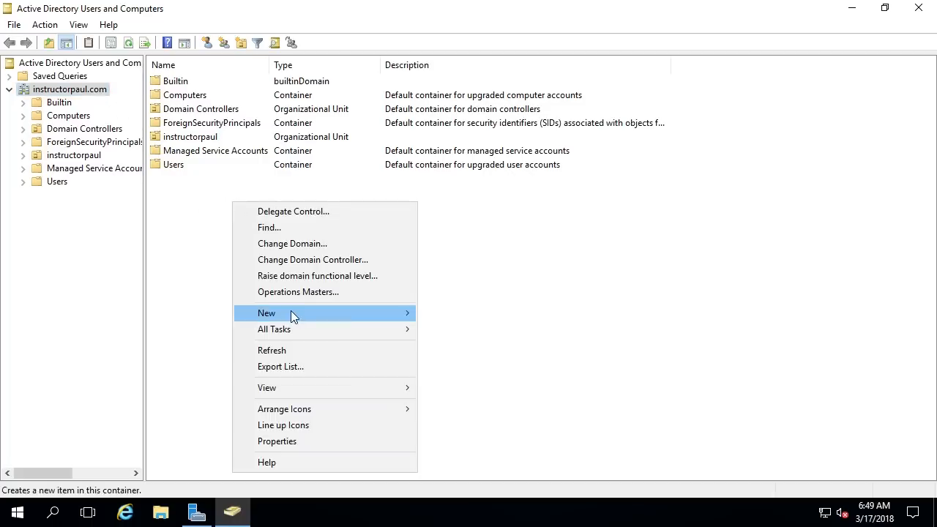
mouse_move(293, 313)
left_click(491, 346)
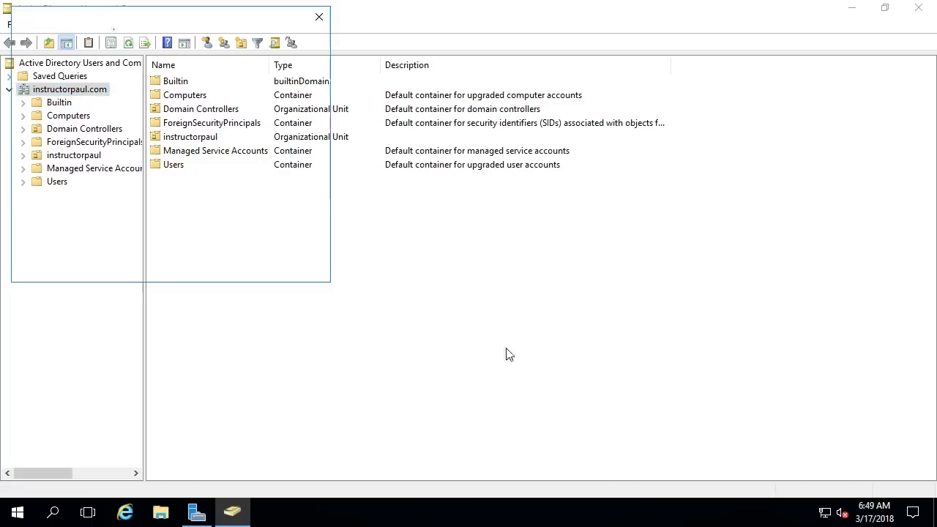
Step: Name the group Group A, try the Domain local and Universal scopes, and create it as Global Security
type("Group A")
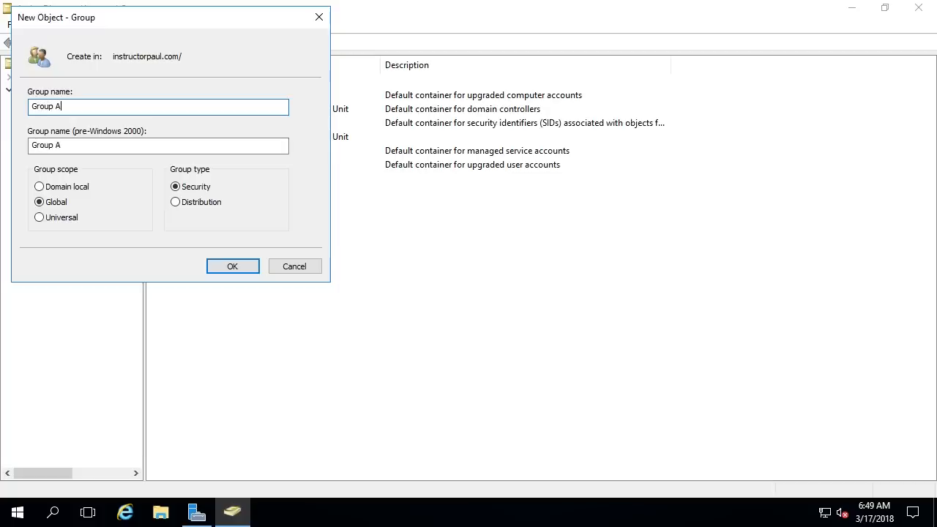
left_click(78, 192)
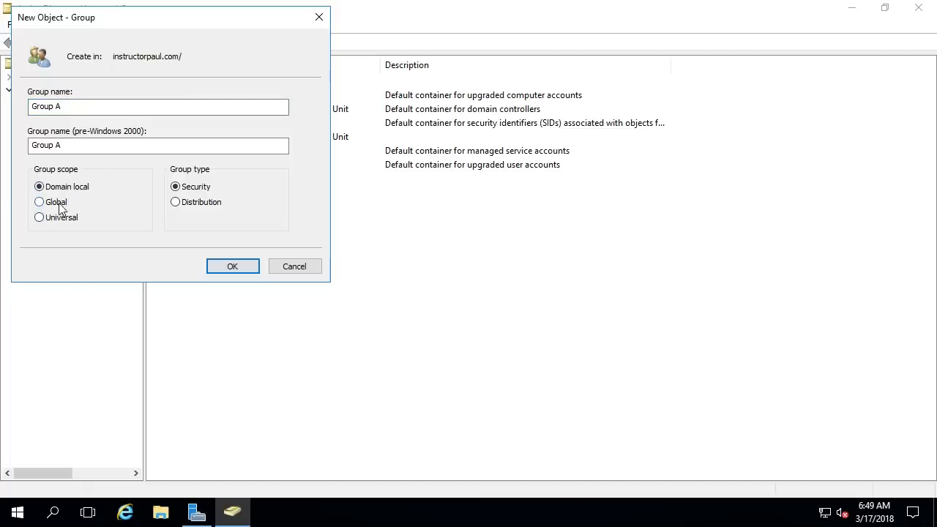
left_click(56, 204)
left_click(64, 218)
left_click(59, 205)
left_click(201, 204)
left_click(231, 268)
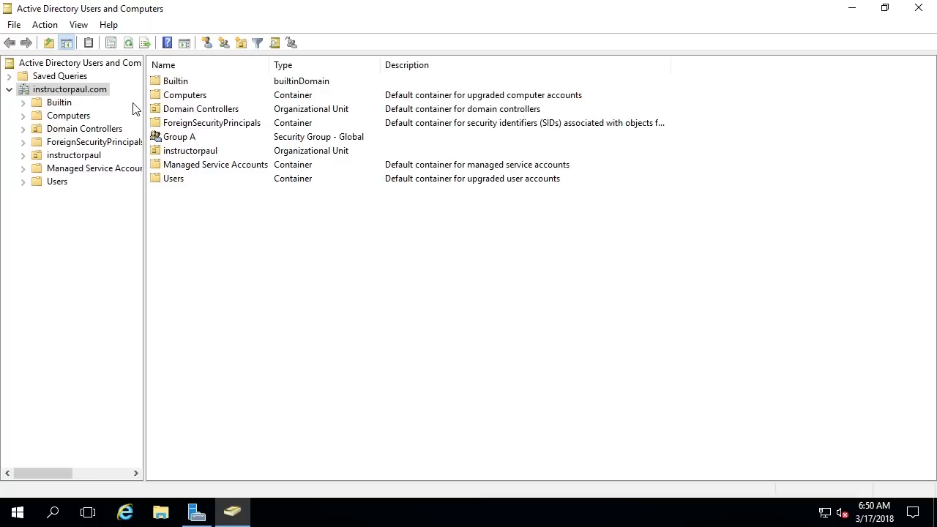
Step: Attempt to move Group A onto instructorpaul by dragging and with Move, then cancel
left_click(23, 155)
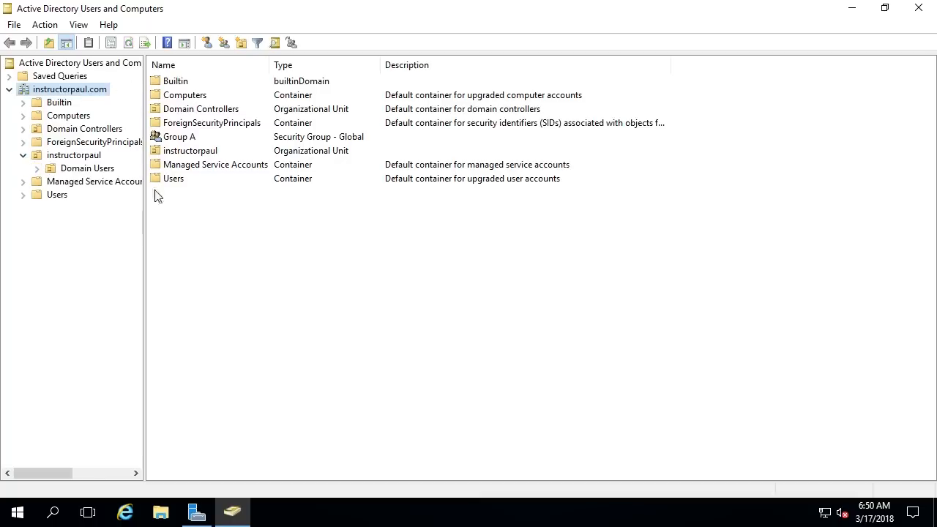
left_click_drag(175, 141, 82, 162)
left_click(633, 195)
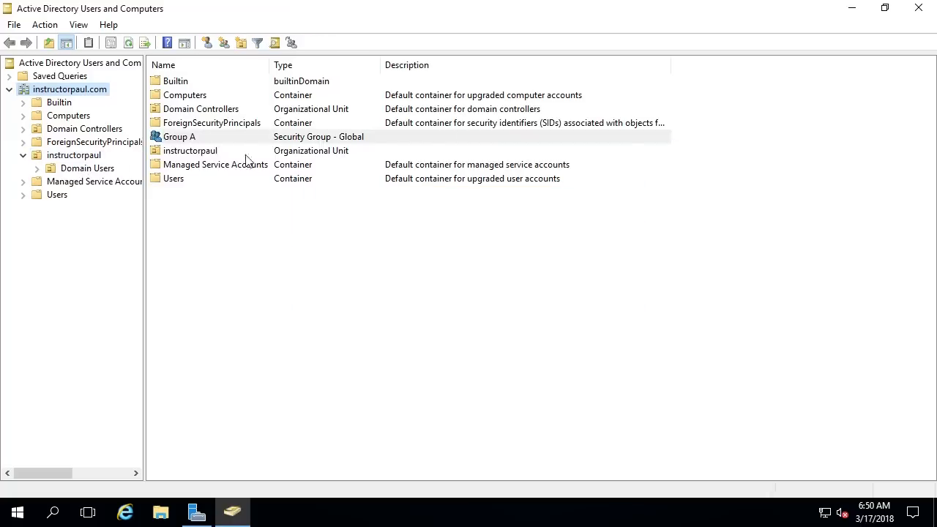
mouse_move(187, 140)
left_mouse_down()
mouse_move(77, 166)
mouse_move(181, 140)
left_mouse_up()
right_click(182, 141)
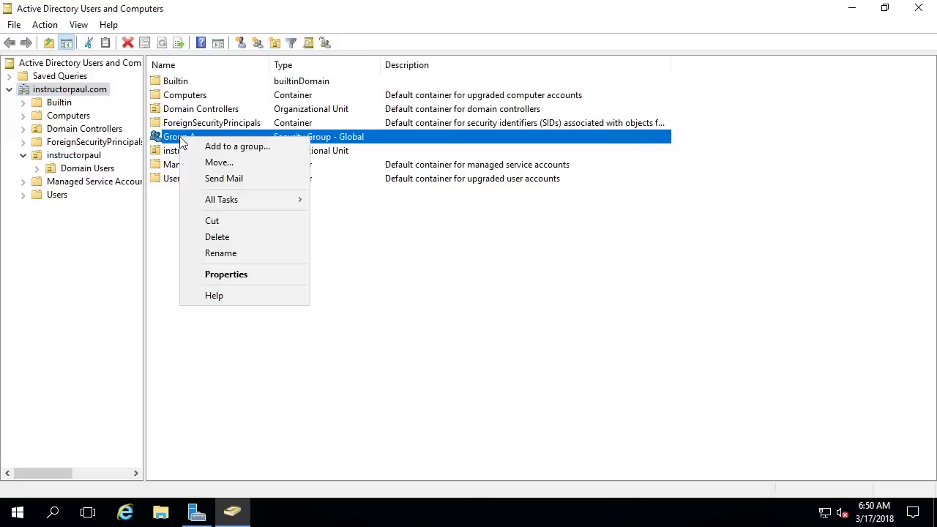
left_click(229, 164)
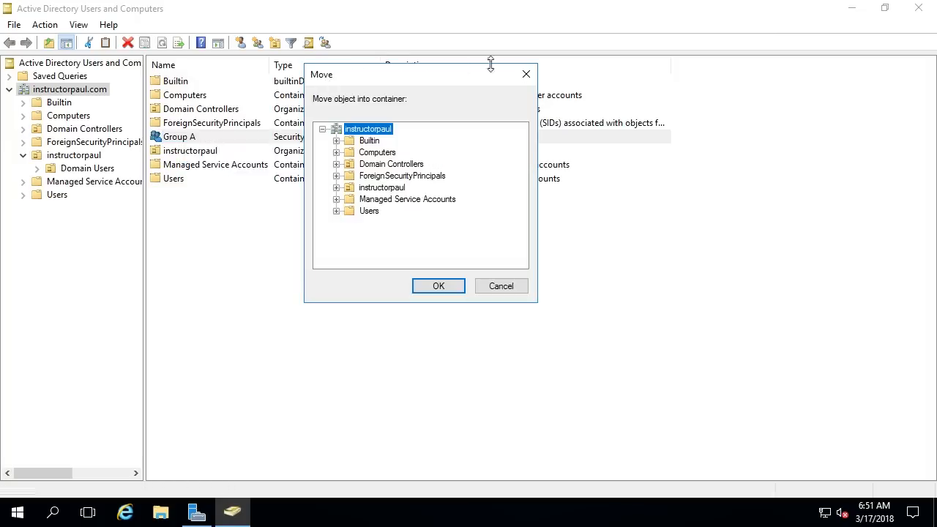
left_click(337, 188)
left_click(368, 192)
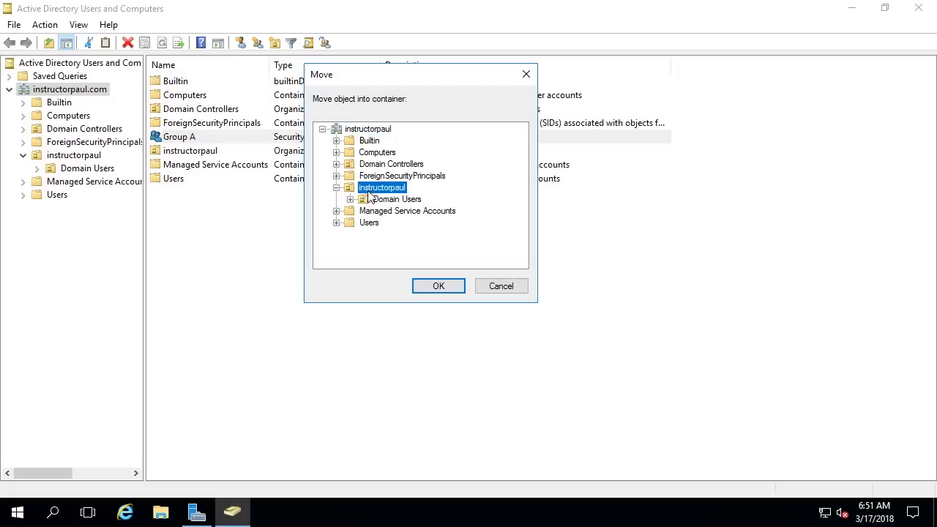
left_click(436, 290)
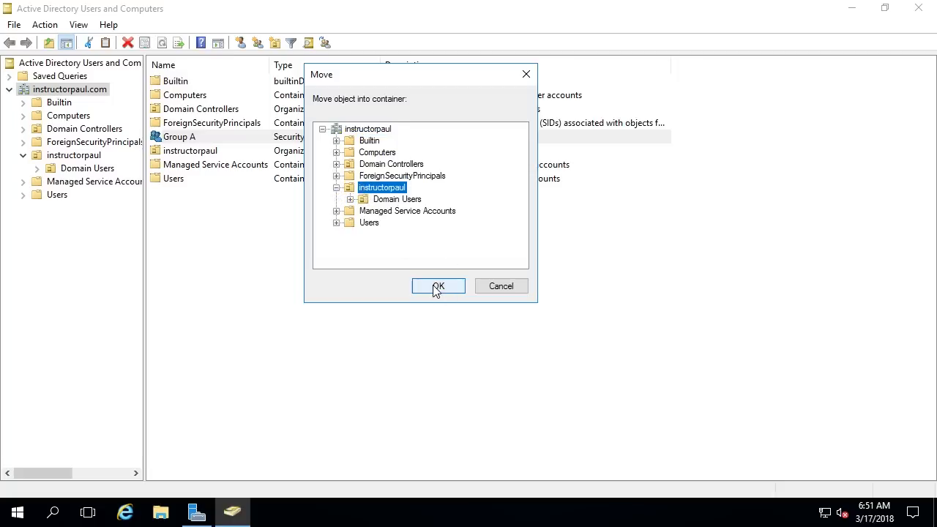
left_click(492, 286)
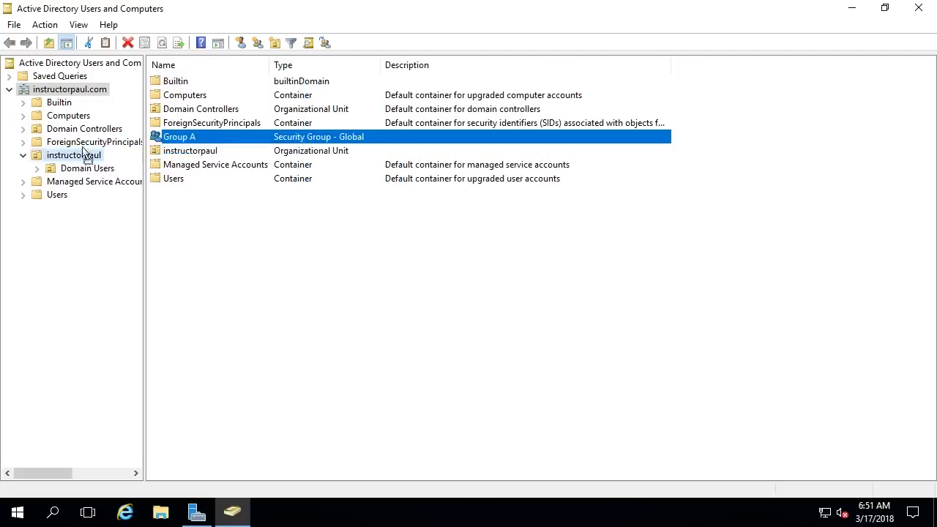
Step: Move Group A into the instructorpaul unit and view that unit's contents
left_click_drag(84, 152, 237, 218)
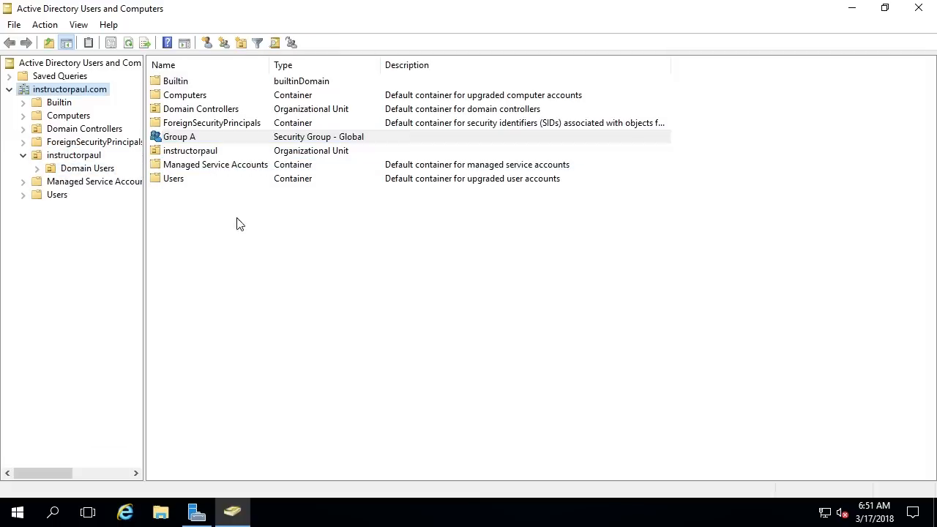
right_click(192, 139)
left_click(216, 166)
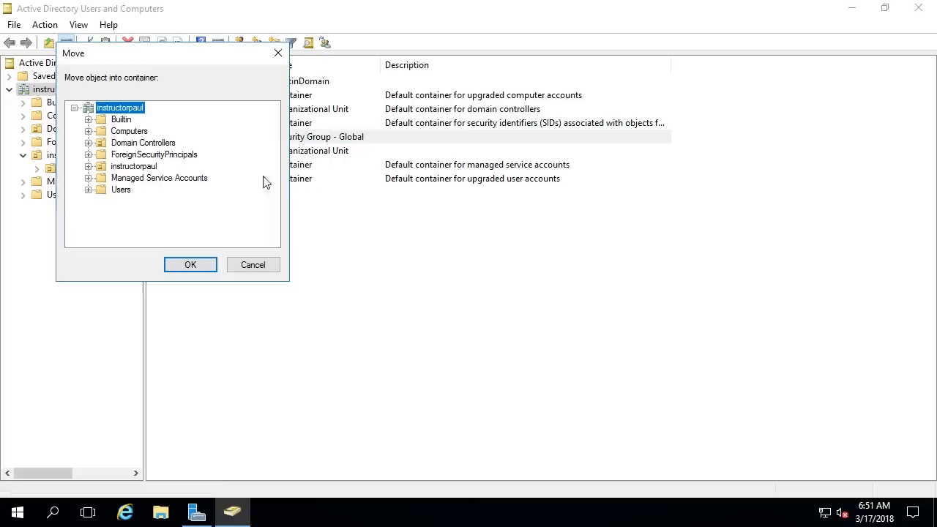
left_click(87, 167)
left_click(118, 166)
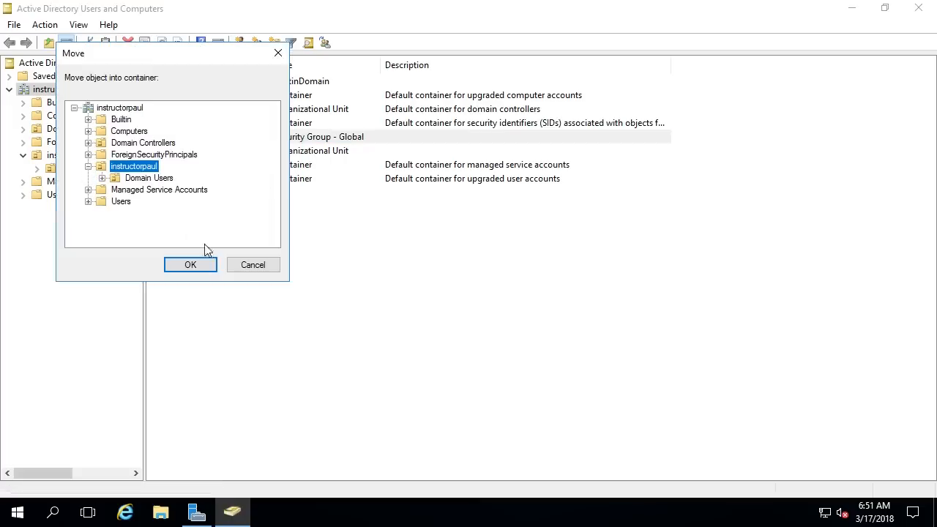
left_click(190, 265)
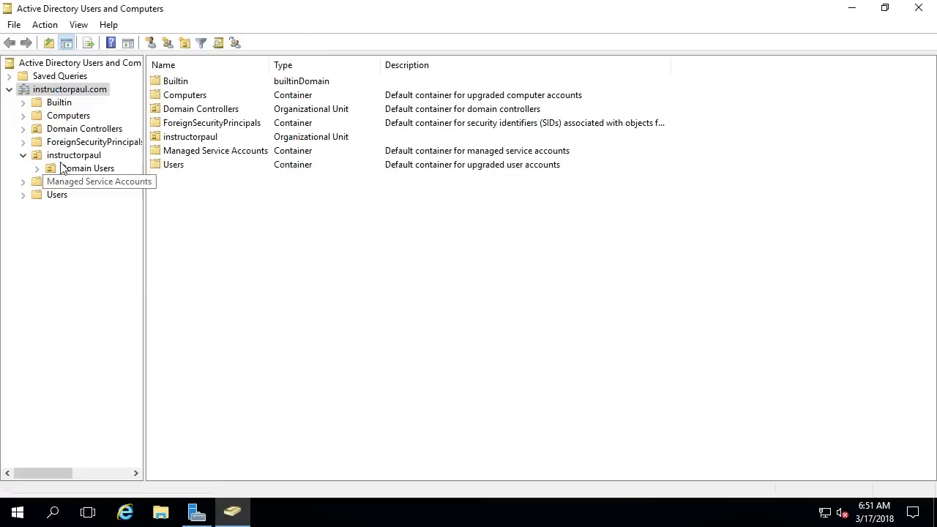
left_click(70, 156)
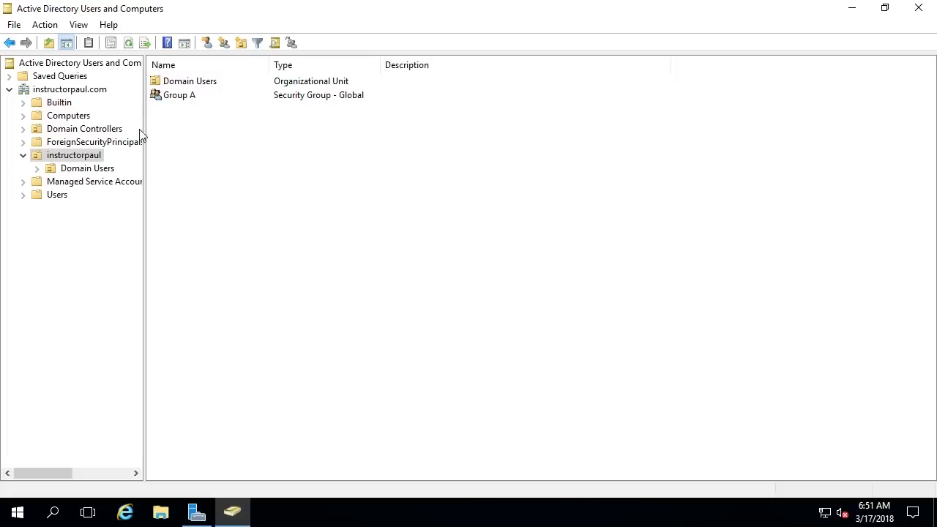
Step: Add a new organizational unit named Domain Groups under instructorpaul
right_click(91, 157)
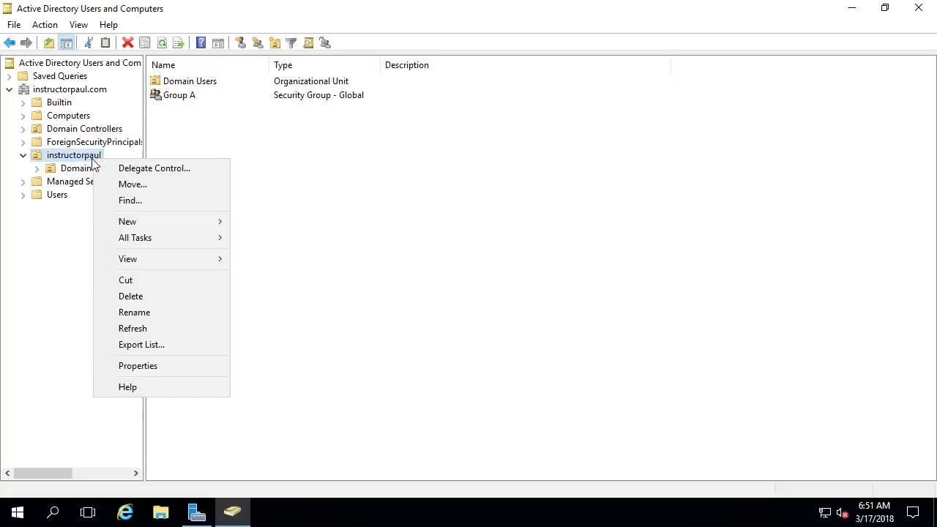
mouse_move(163, 226)
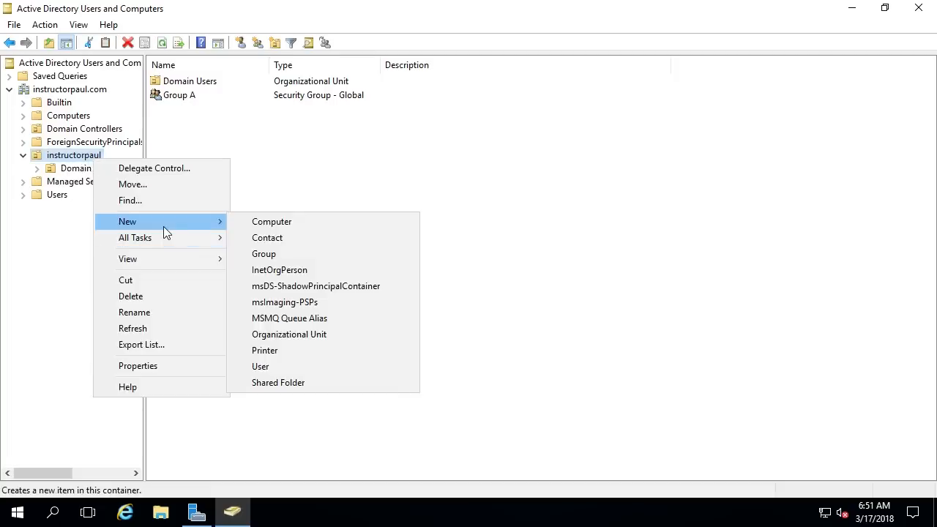
left_click(342, 334)
type("Groups")
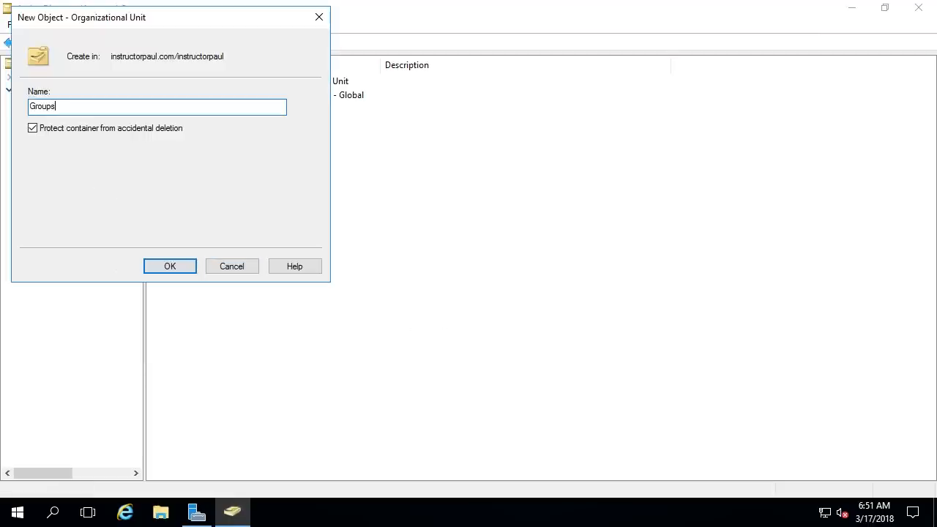
type("Domain")
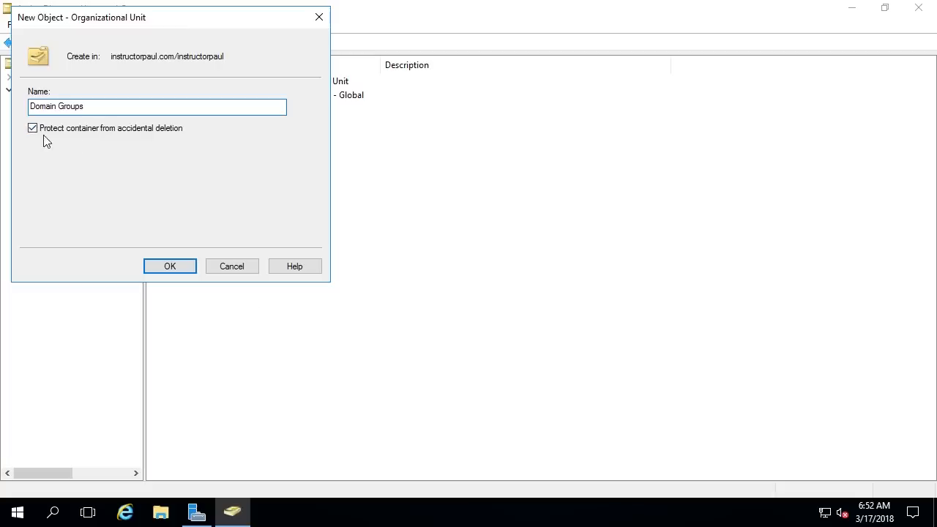
left_click(171, 267)
Step: Move Group A from instructorpaul into Domain Groups, then open Domain Groups
left_click(106, 157)
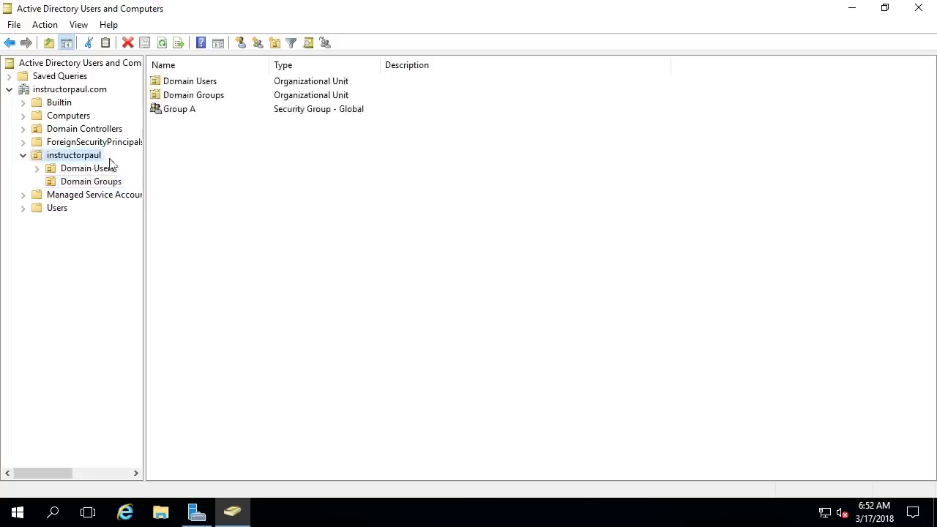
mouse_move(182, 112)
left_mouse_down()
mouse_move(189, 103)
mouse_move(184, 114)
left_mouse_up()
right_click(186, 115)
left_click(203, 136)
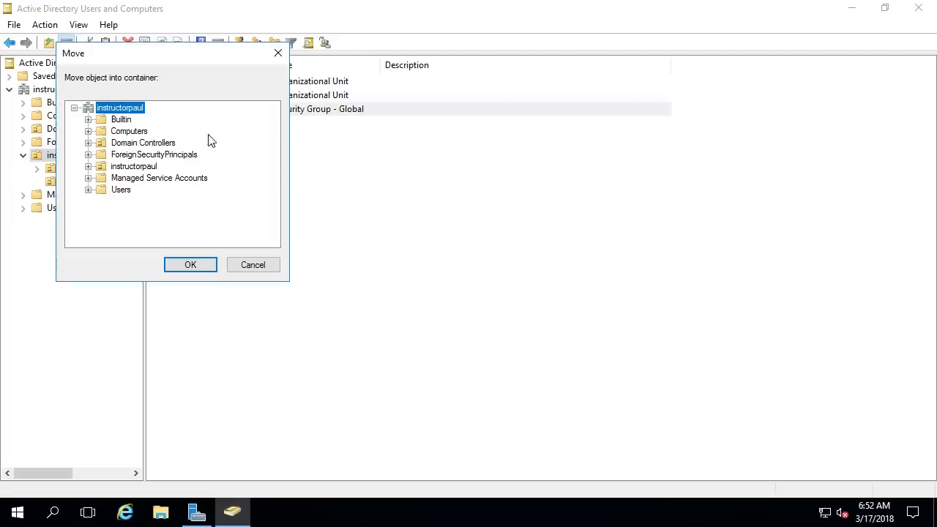
left_click(89, 166)
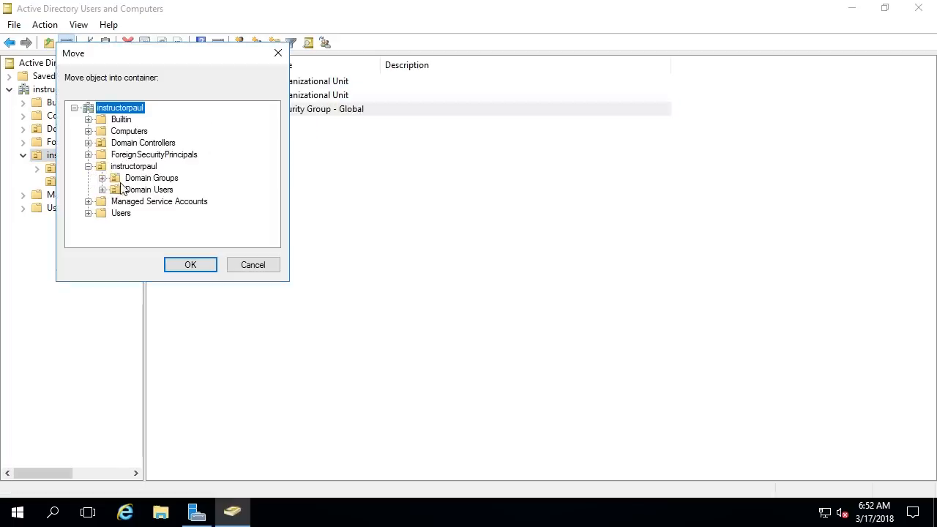
left_click(134, 178)
left_click(191, 268)
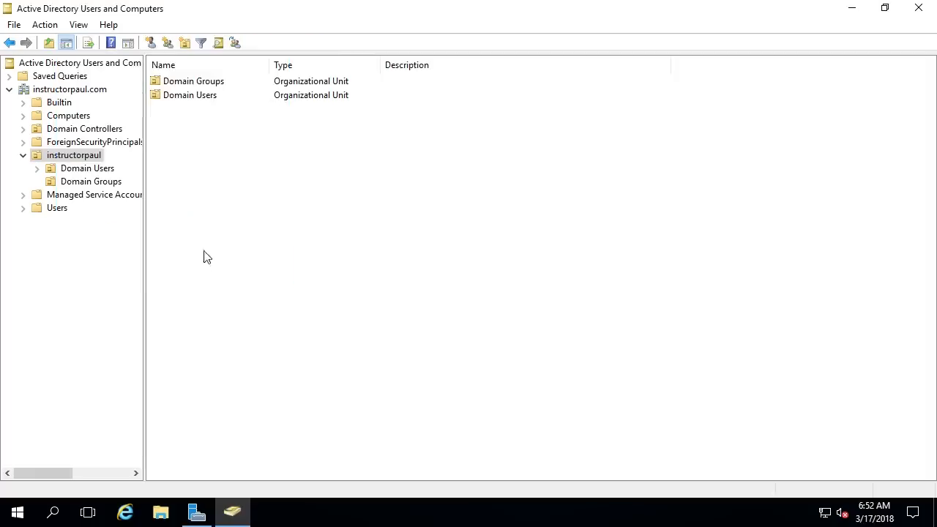
double_click(206, 83)
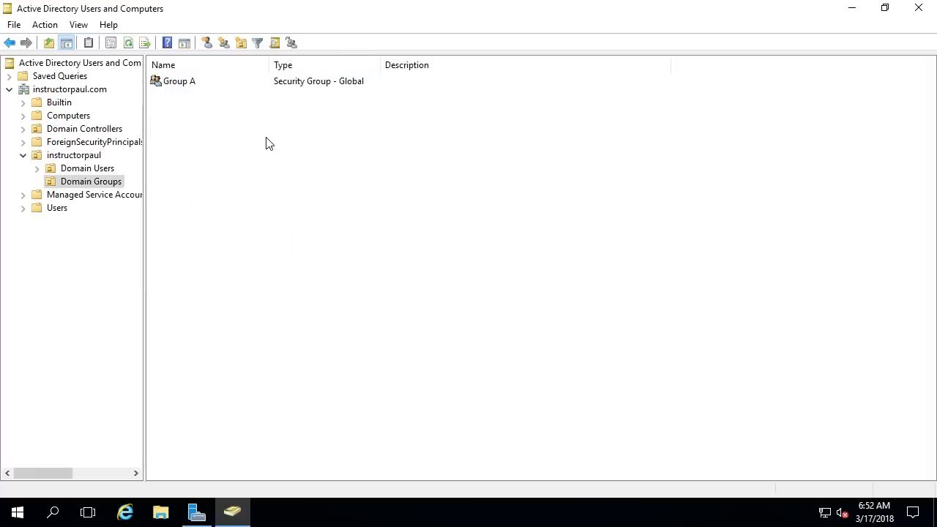
Step: Open Group A's properties and review its Members and Member Of tabs
right_click(184, 80)
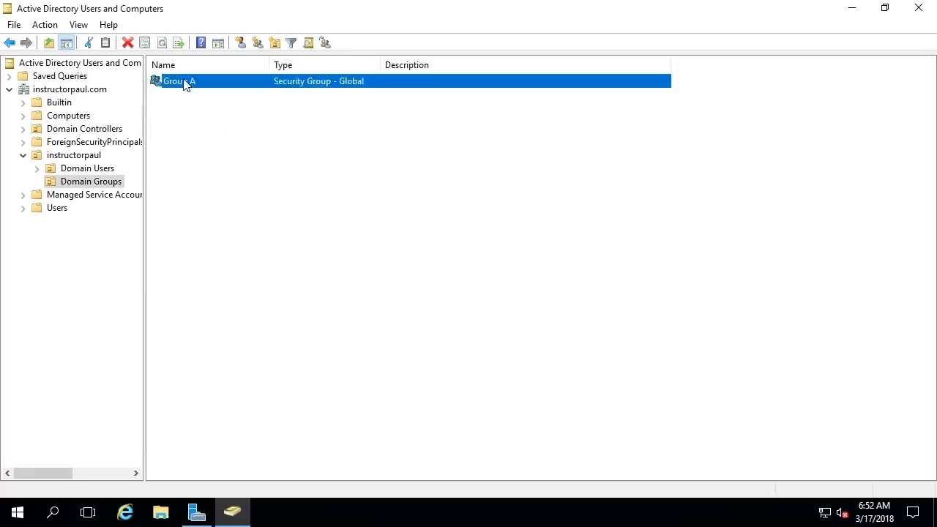
double_click(357, 86)
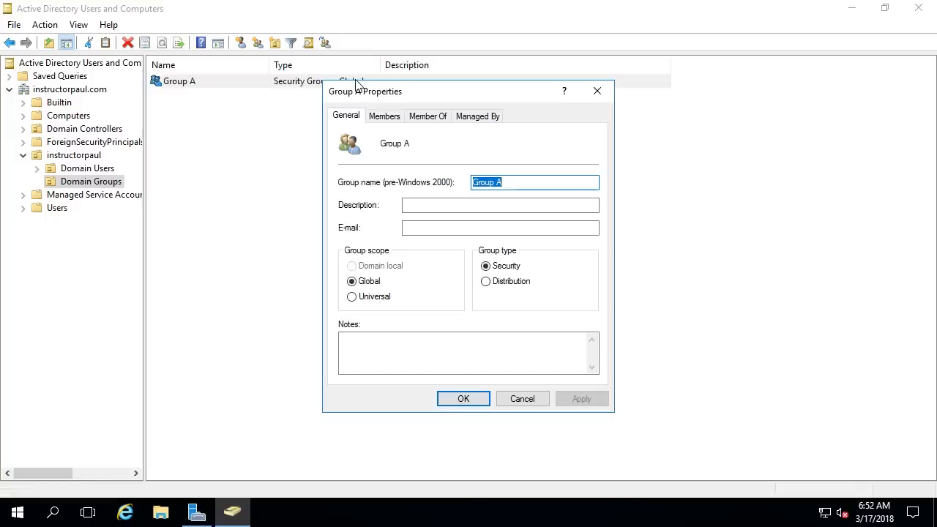
left_click(380, 117)
left_click(430, 119)
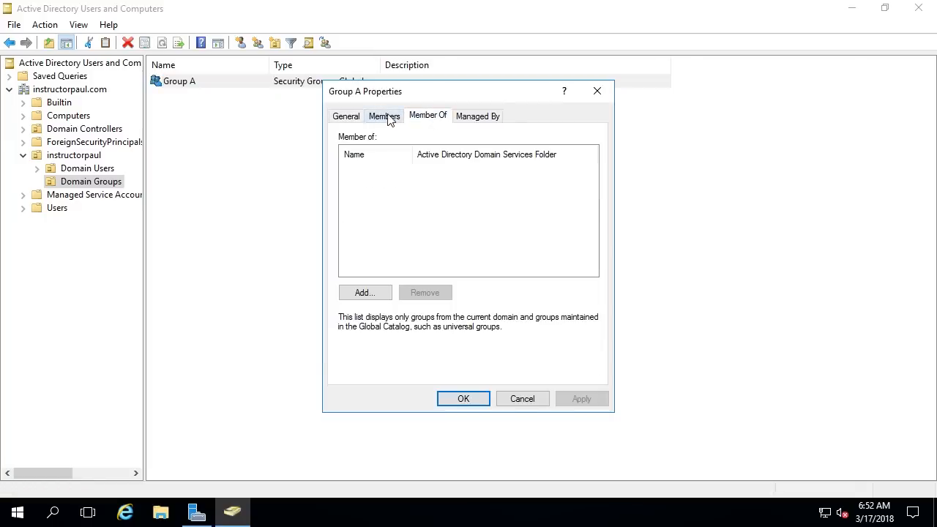
left_click(386, 119)
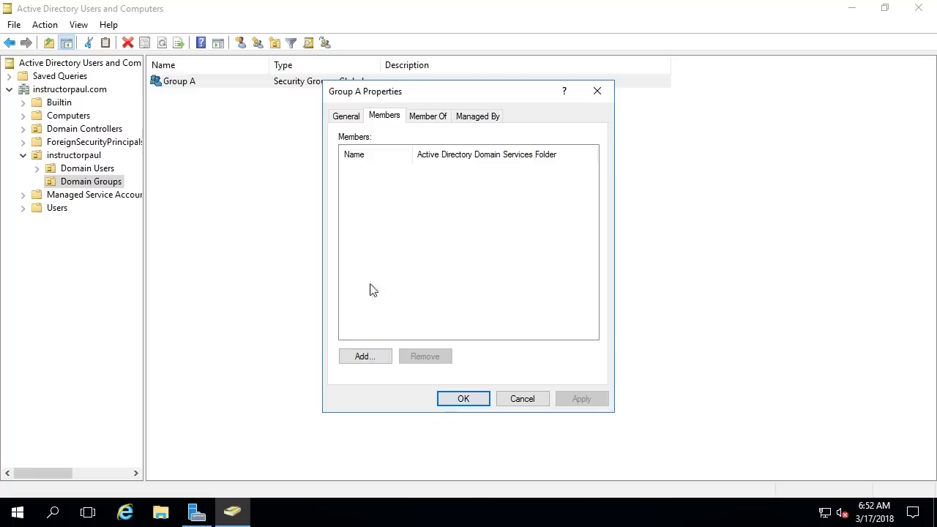
Step: Add the domain user account by name to Group A's members and apply
left_click(377, 360)
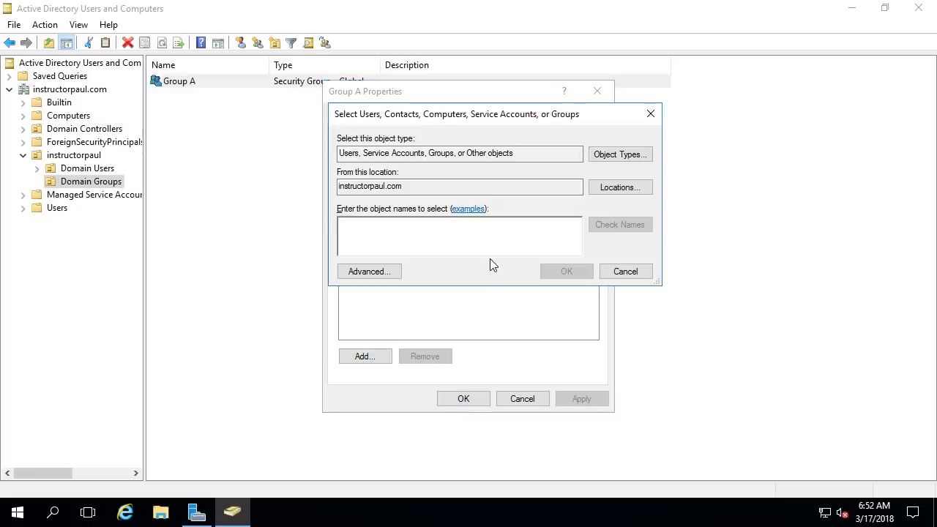
type("paul")
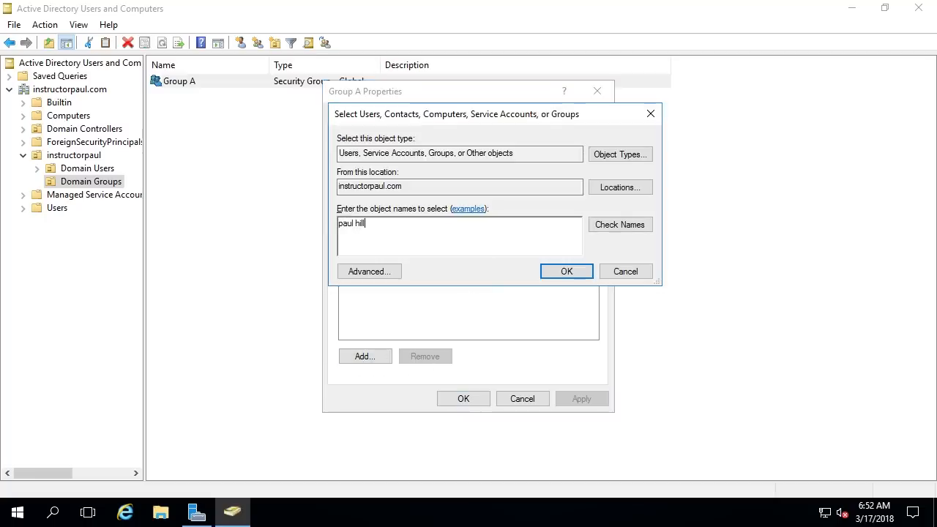
type(" hill")
left_click(607, 227)
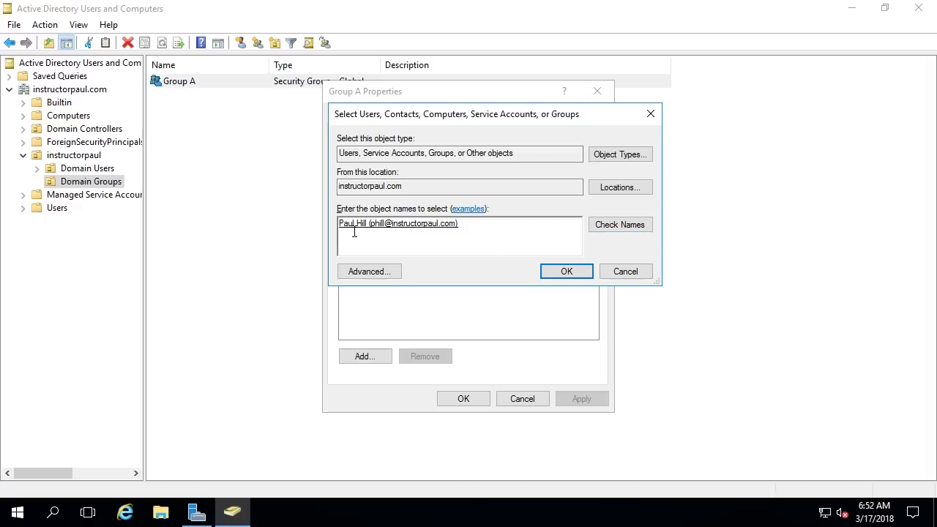
left_click(563, 273)
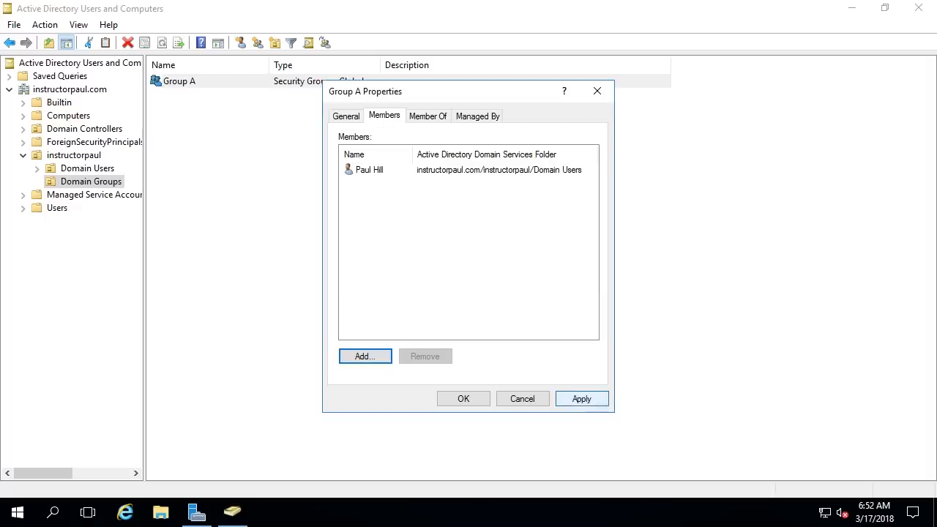
left_click(565, 399)
left_click(463, 400)
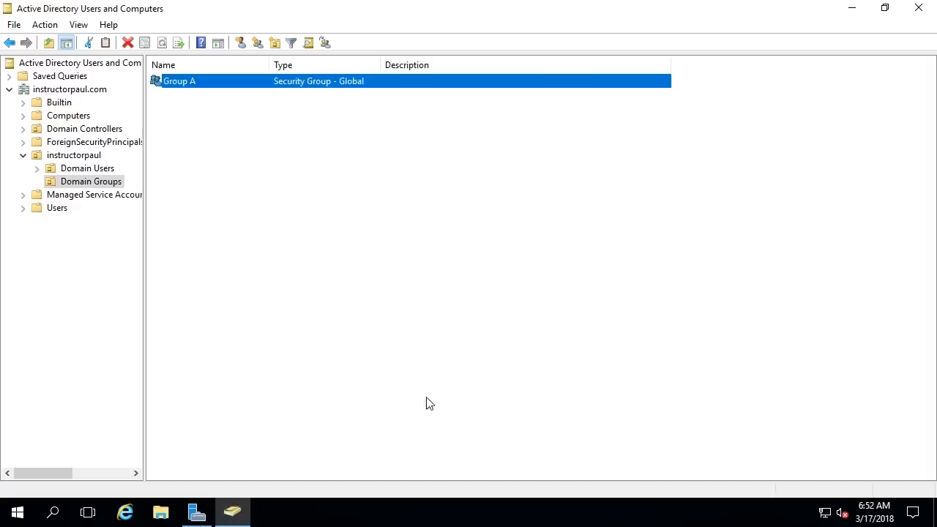
left_click(87, 171)
scroll(341, 317, "down", 1)
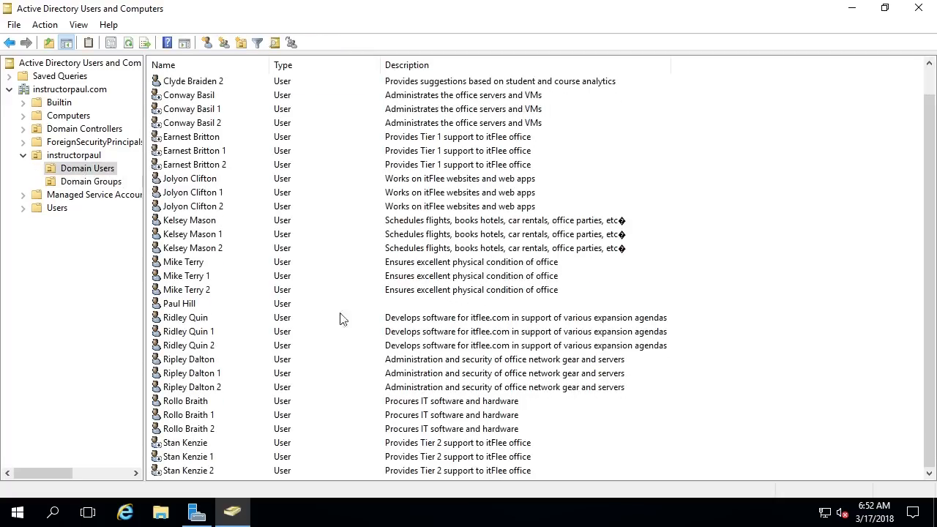
double_click(185, 304)
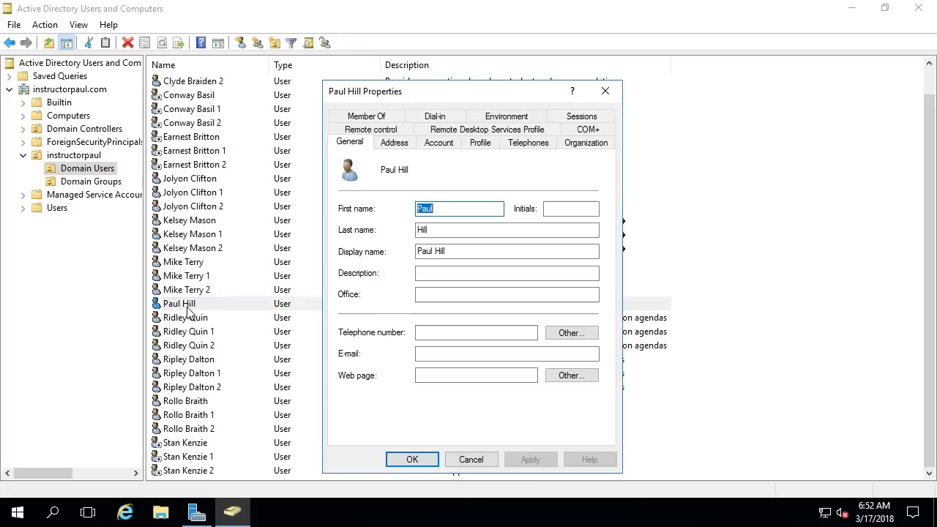
left_click(366, 117)
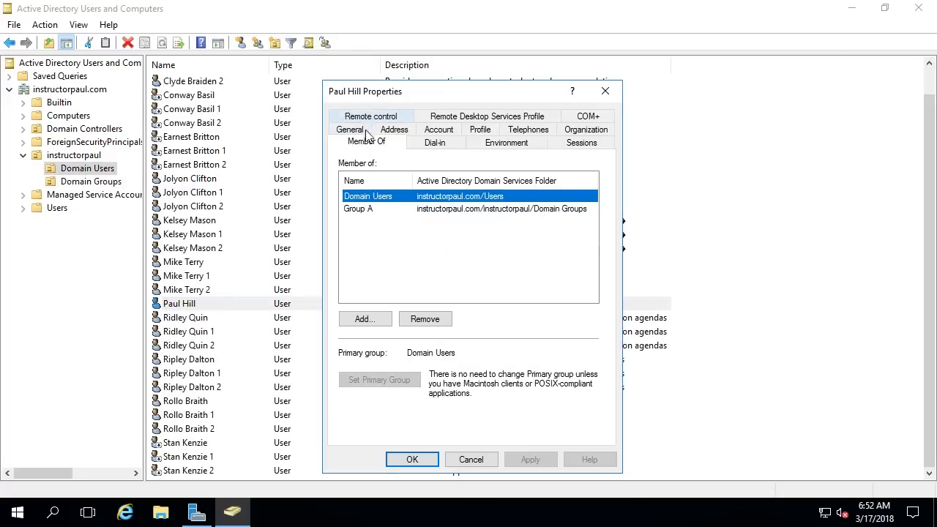
left_click(368, 209)
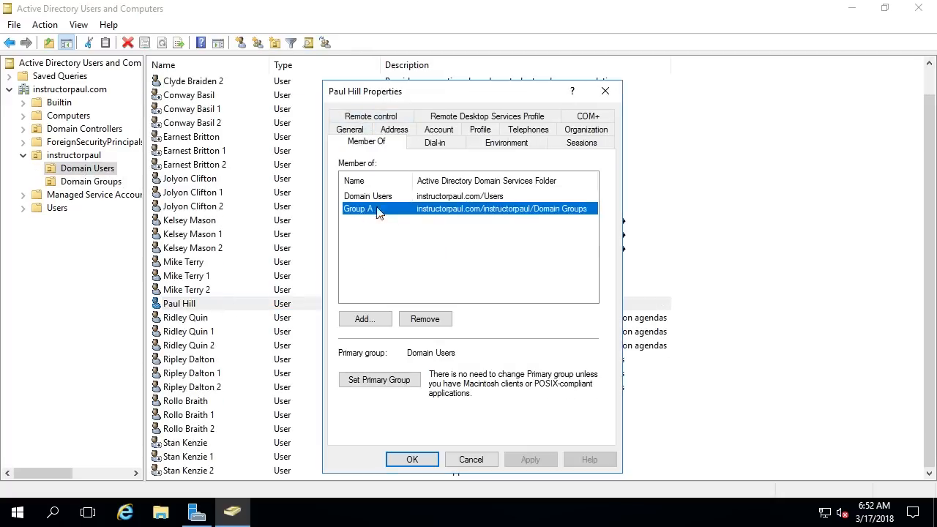
left_click(604, 91)
Step: Open Group A's properties from Domain Groups and view its Member Of list
left_click(86, 182)
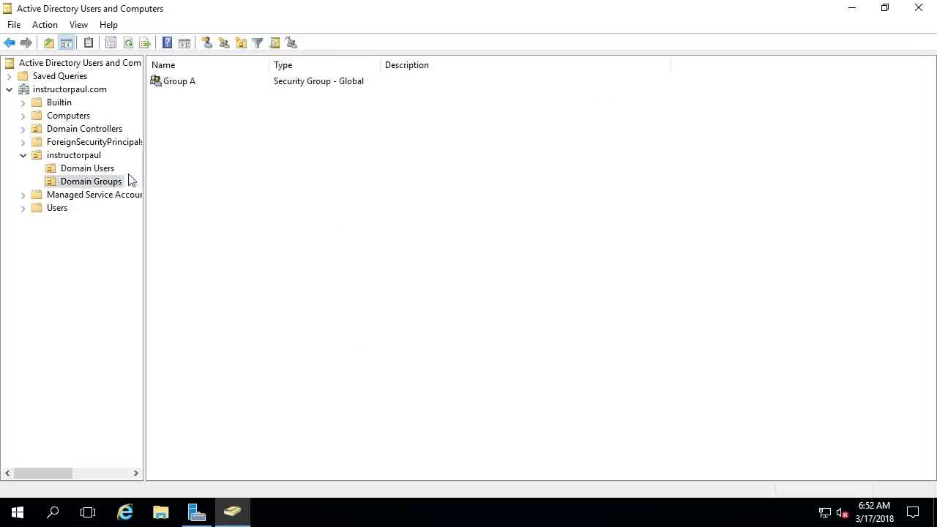
double_click(183, 81)
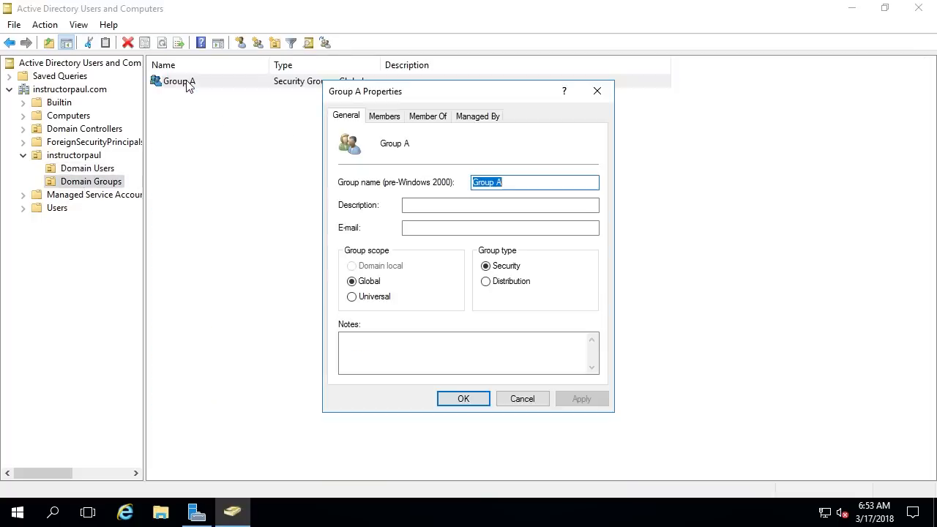
left_click(384, 118)
left_click(428, 117)
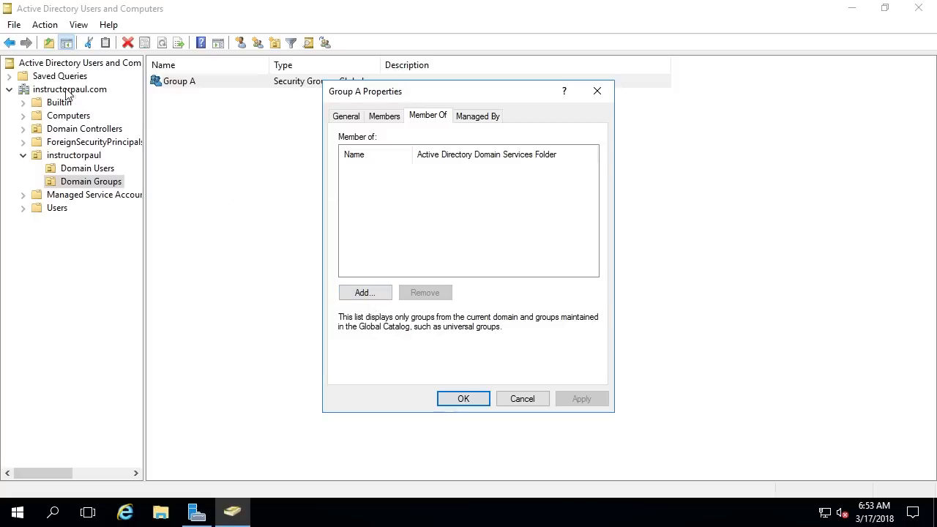
Step: Add Group A to Domain Admins and apply the change
left_click(364, 293)
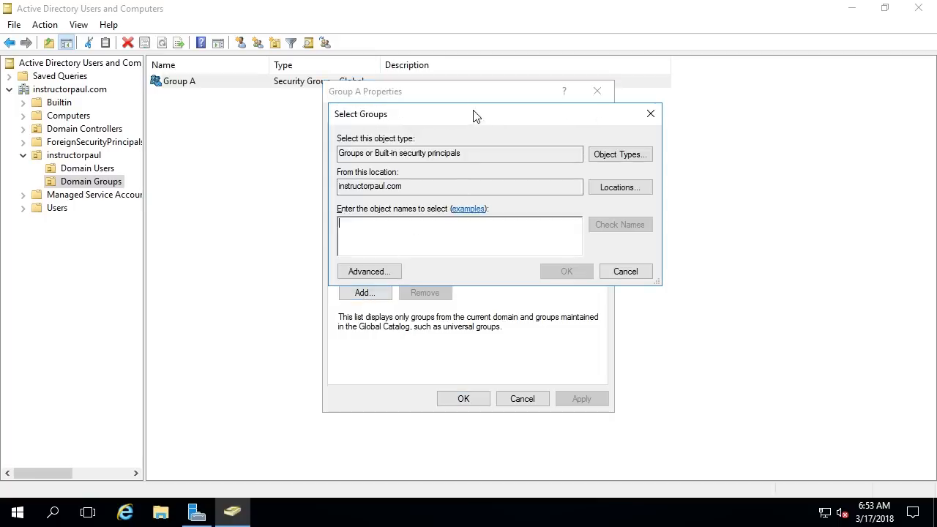
type("a")
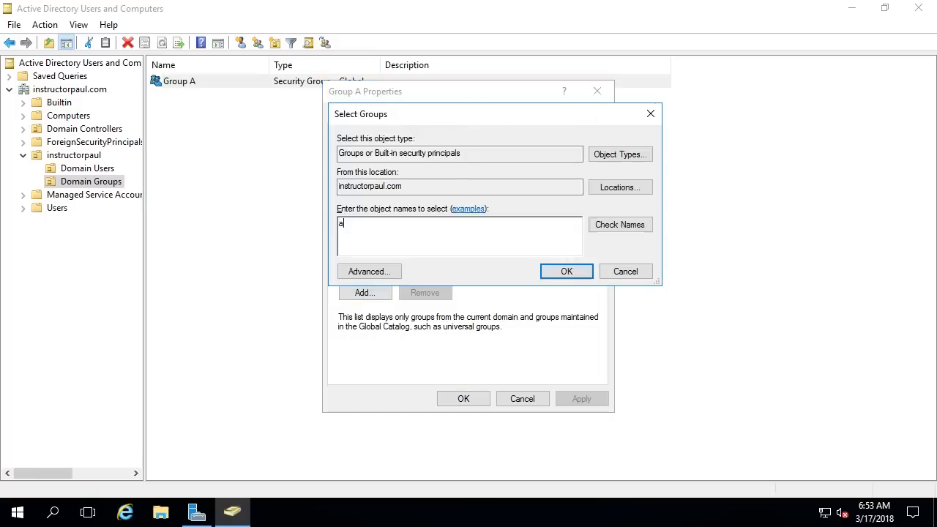
key("BackSpace")
type("domain admin")
left_click(620, 224)
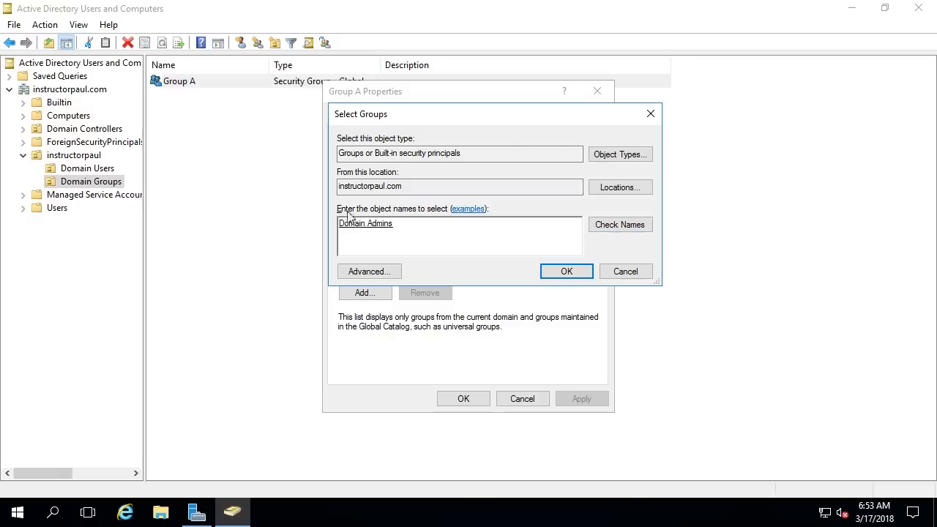
left_click(561, 271)
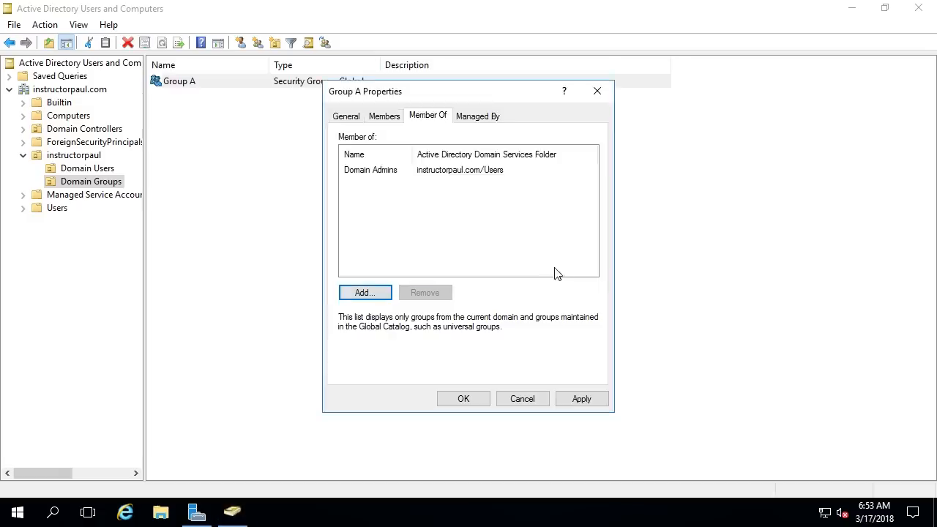
left_click(582, 398)
left_click(463, 402)
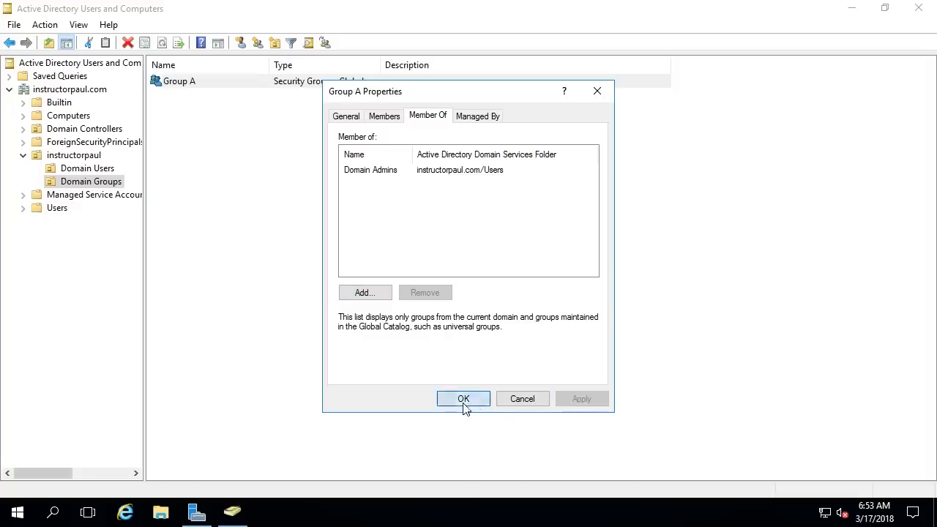
left_click(298, 127)
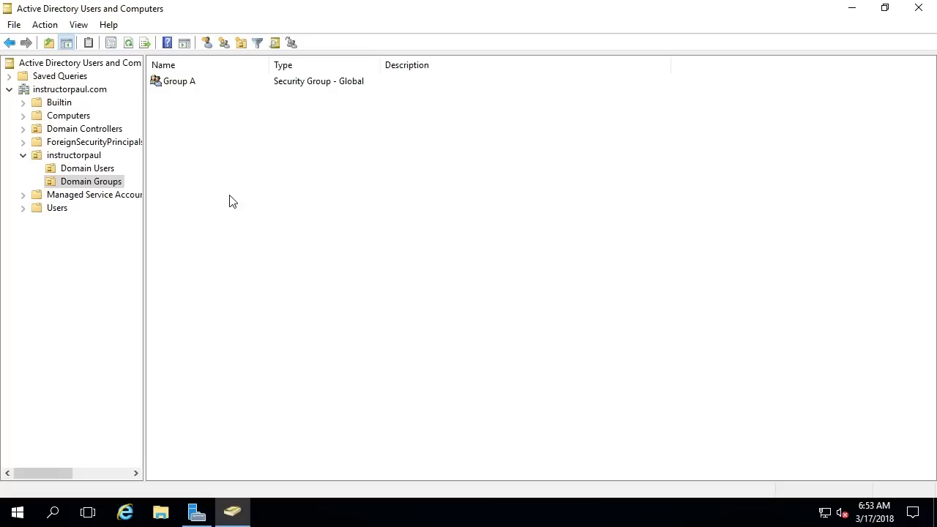
Step: Reopen Group A's properties to confirm its Domain Admins membership
double_click(211, 90)
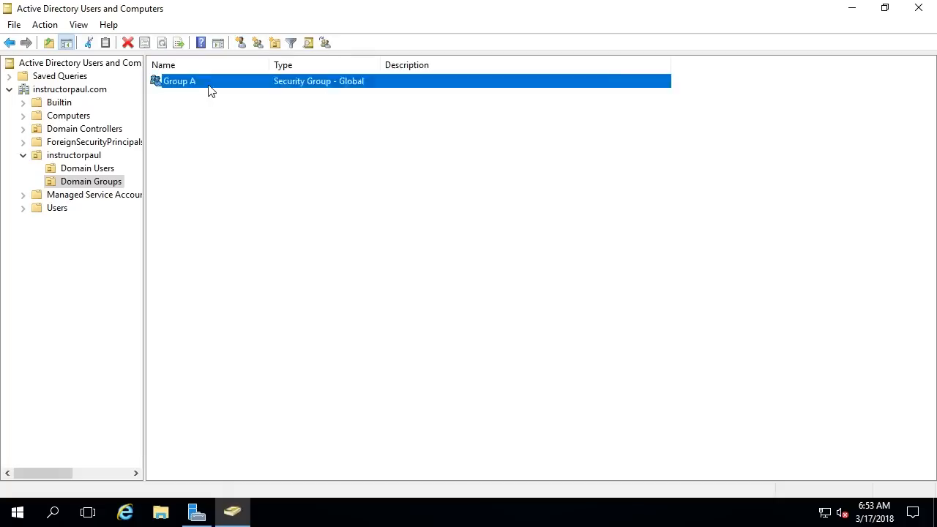
left_click(413, 118)
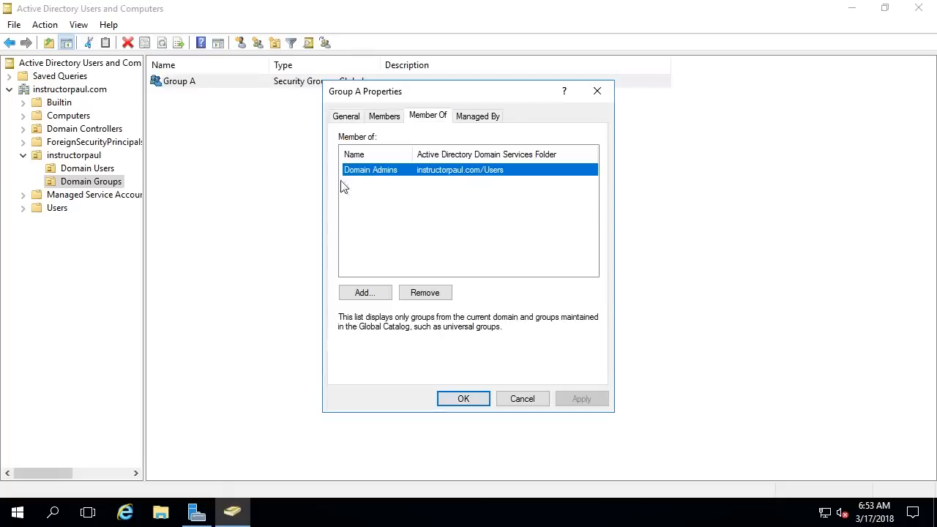
left_click(597, 91)
Step: Browse the Builtin container, then list the accounts and groups in Users
left_click(50, 104)
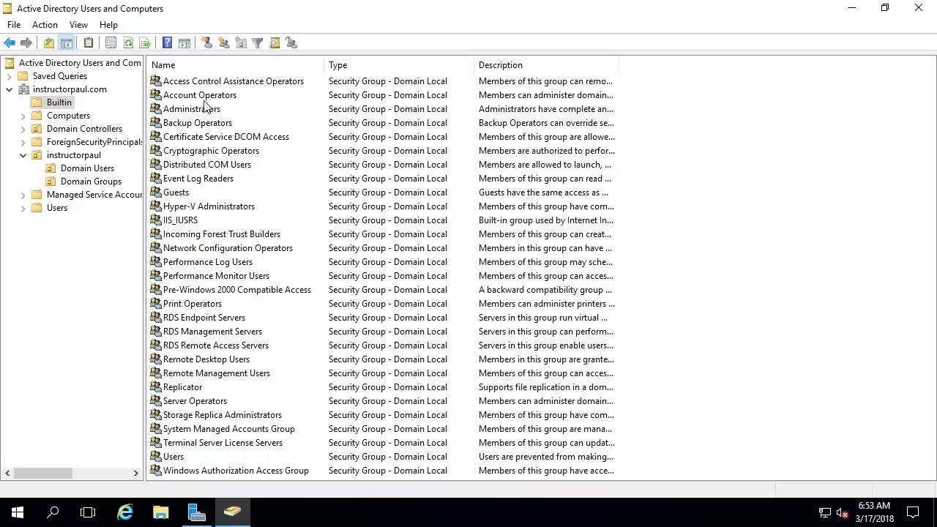
left_click(286, 114)
key("d")
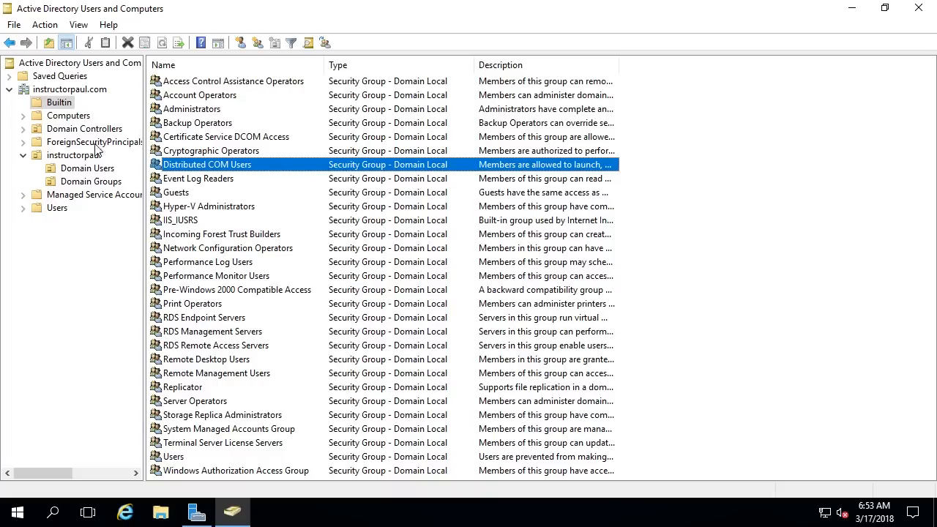
left_click(56, 209)
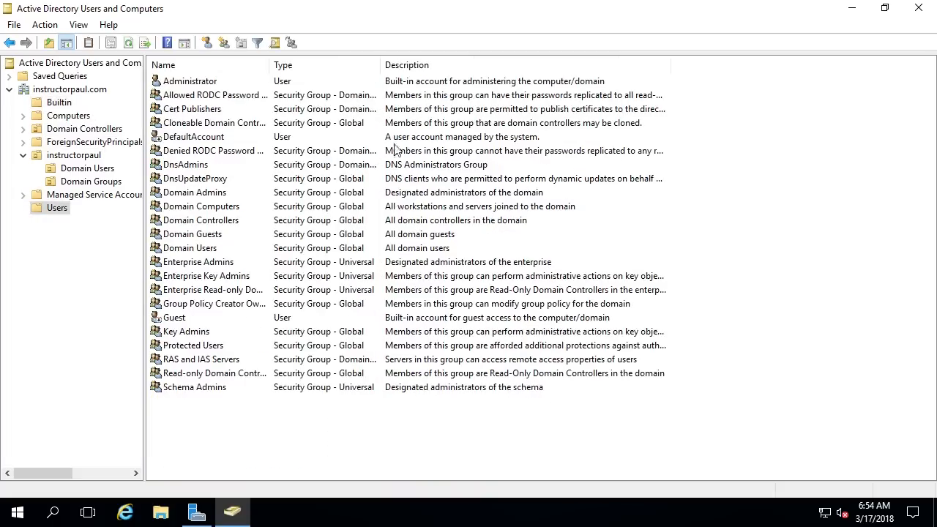
Step: Locate Domain Admins in the Users container and open its properties
left_click(322, 98)
key("d")
left_click(278, 151)
left_click(250, 178)
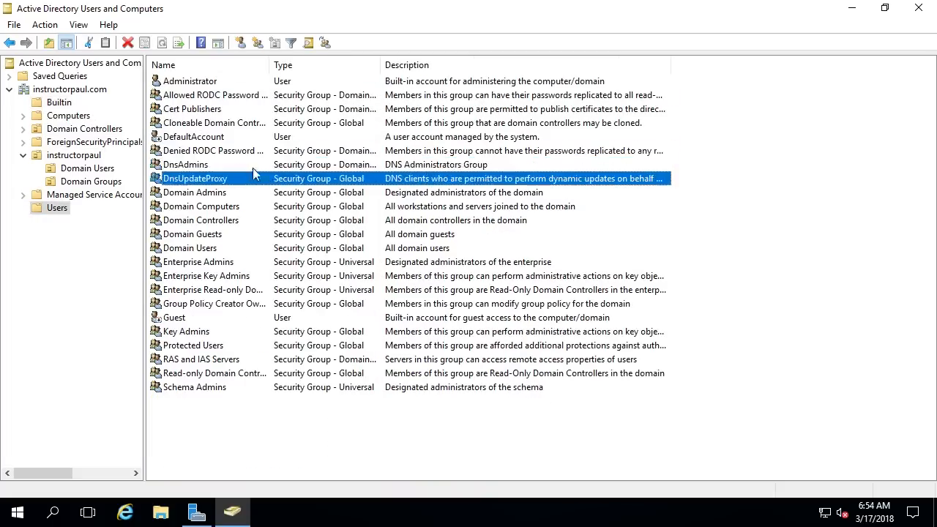
left_click(237, 206)
left_click(223, 193)
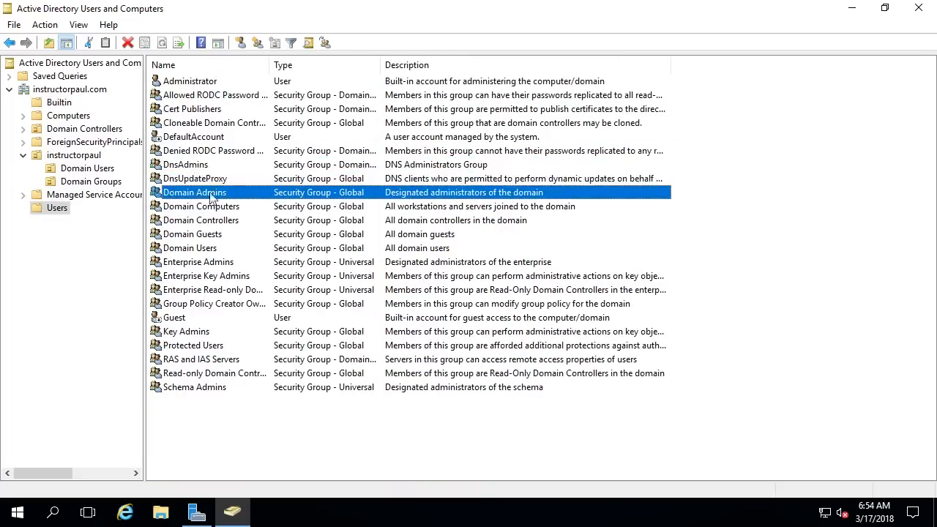
double_click(324, 194)
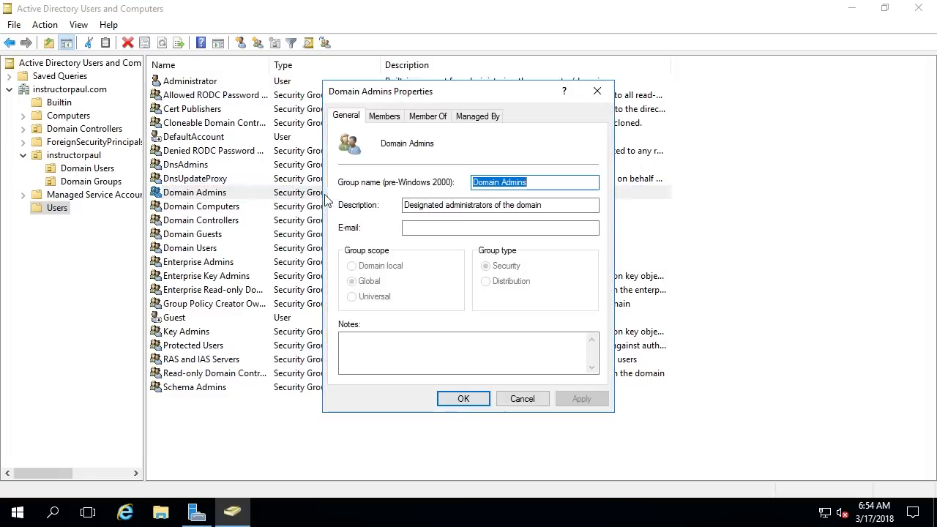
Step: Remove Group A from Domain Admins' members and apply the change
left_click(384, 116)
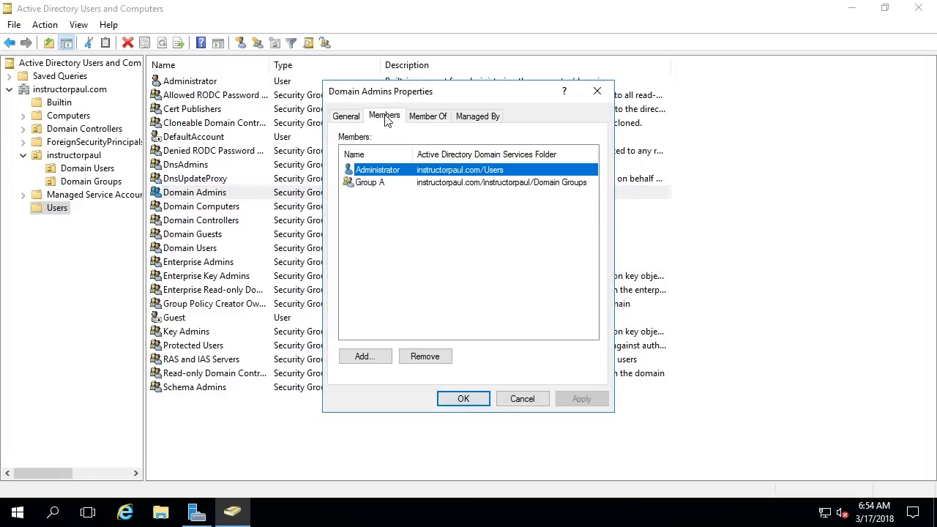
left_click(381, 185)
left_click(424, 356)
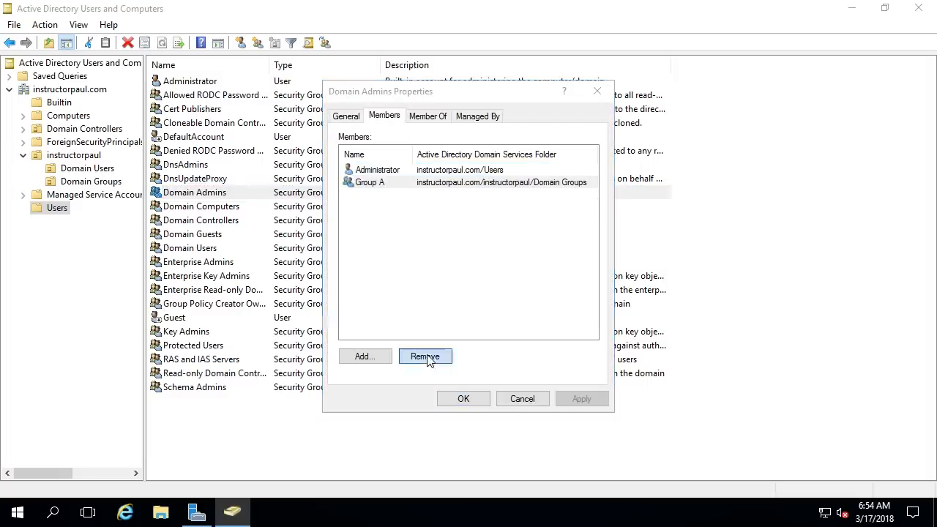
left_click(542, 316)
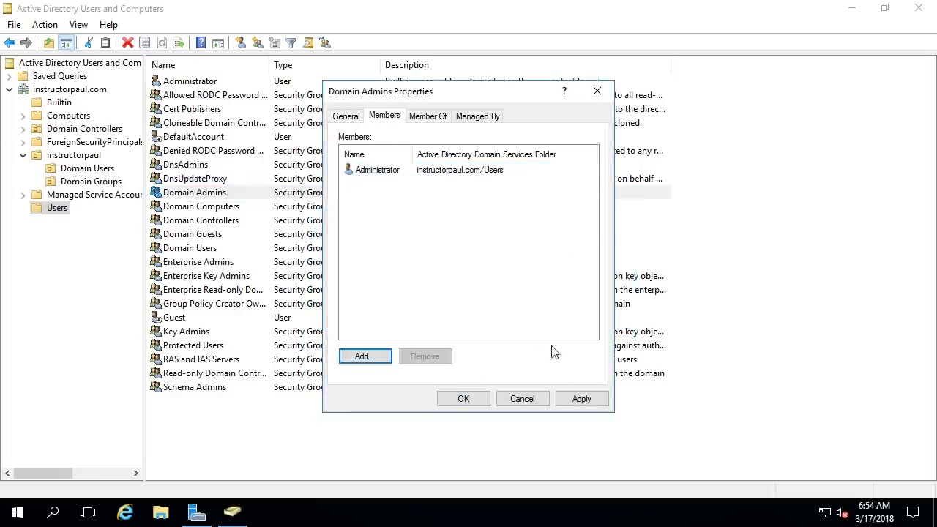
left_click(590, 404)
left_click(465, 401)
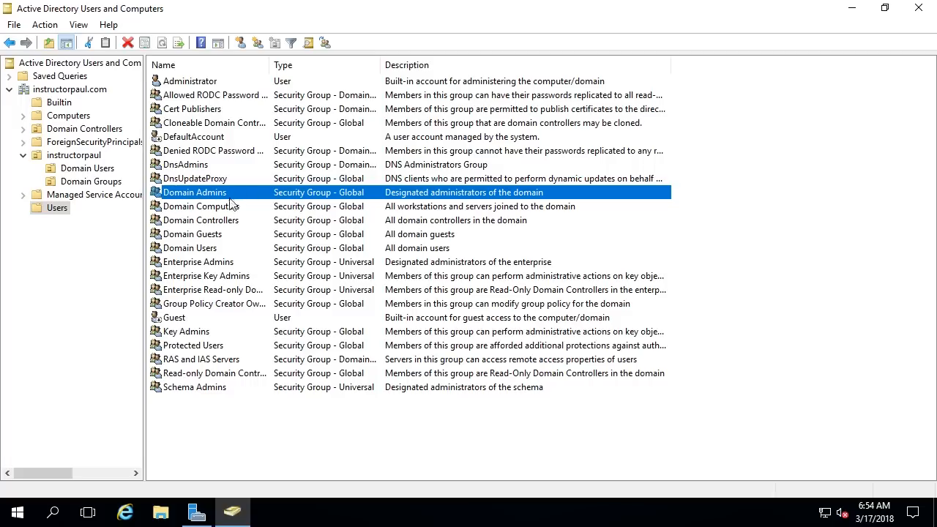
Step: Look over Enterprise Admins and DnsAdmins, then open instructorpaul's Domain Groups OU listing Group A
left_click(201, 264)
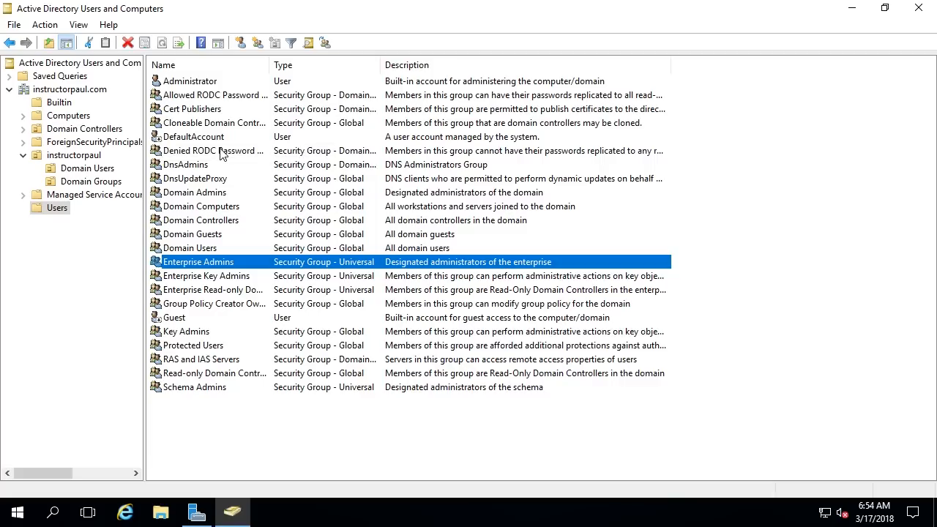
left_click(231, 166)
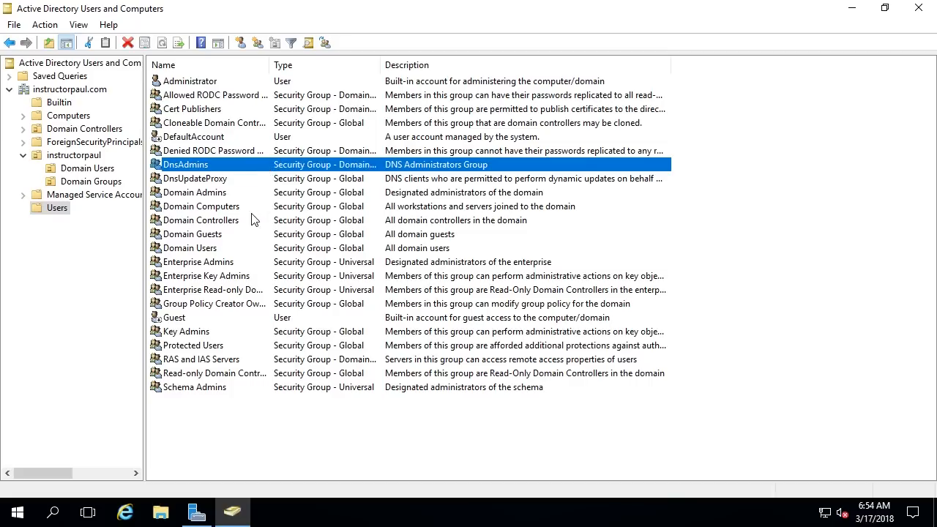
left_click(92, 156)
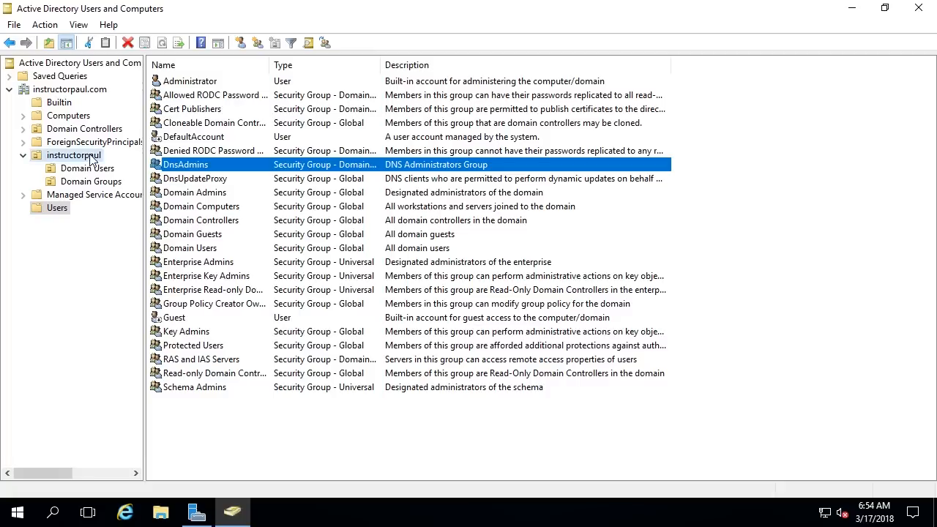
left_click(85, 184)
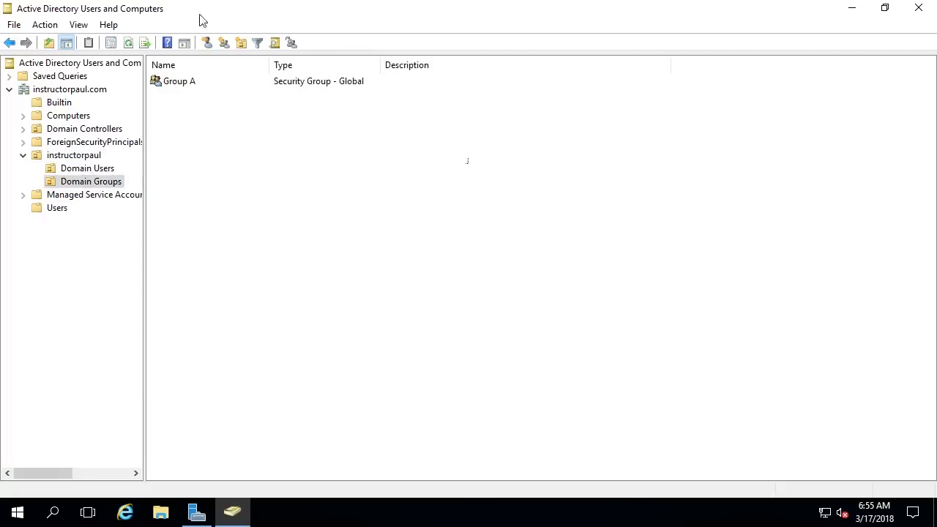
Step: Delete the Group A security group from the Domain Groups OU
left_click(322, 82)
left_click(437, 174)
left_click(199, 85)
right_click(194, 83)
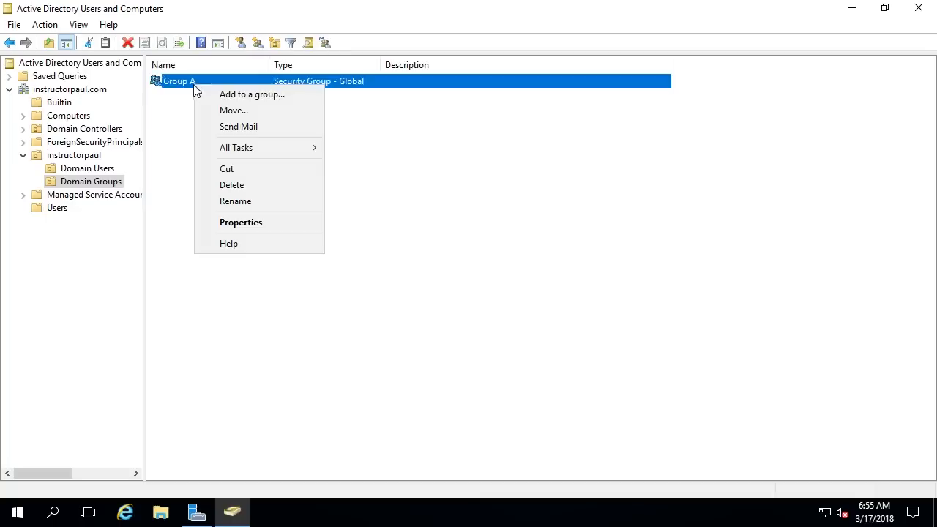
left_click(270, 183)
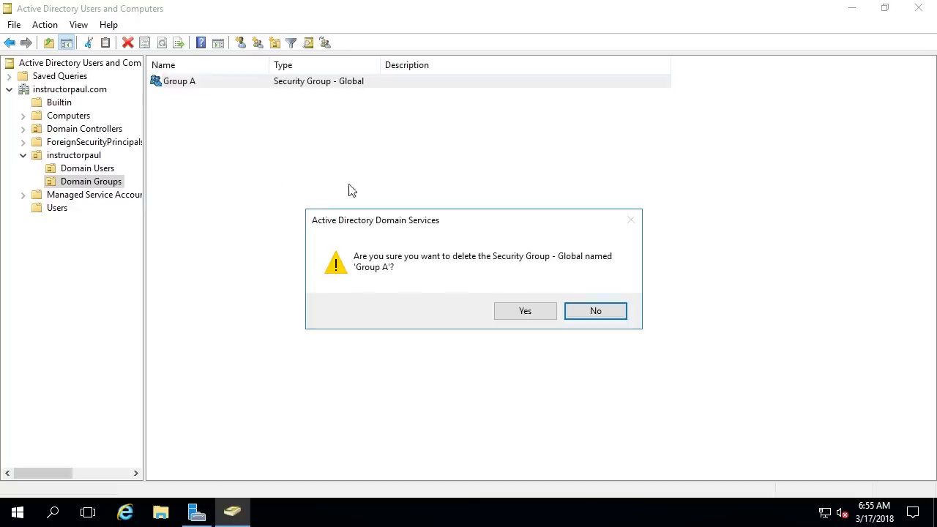
left_click(525, 312)
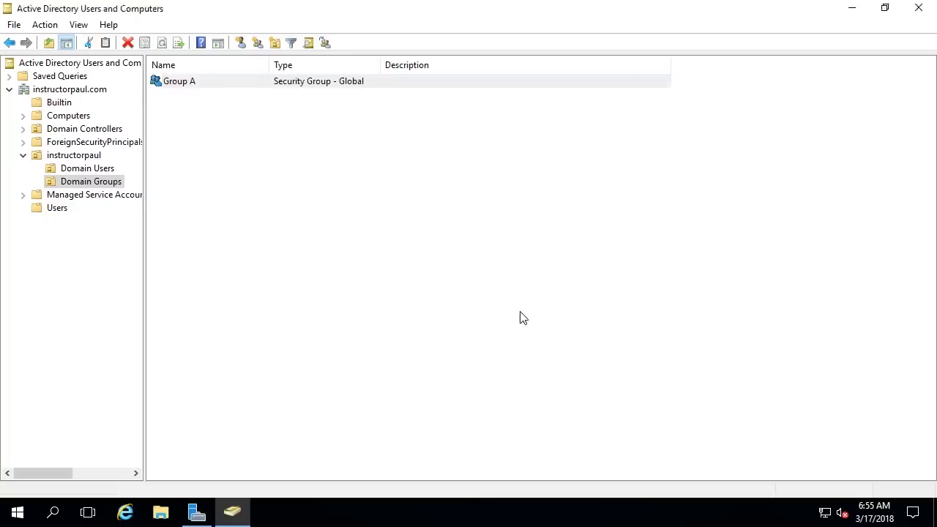
Step: Try deleting the Domain Groups OU under instructorpaul and dismiss the insufficient-privileges error
left_click(75, 158)
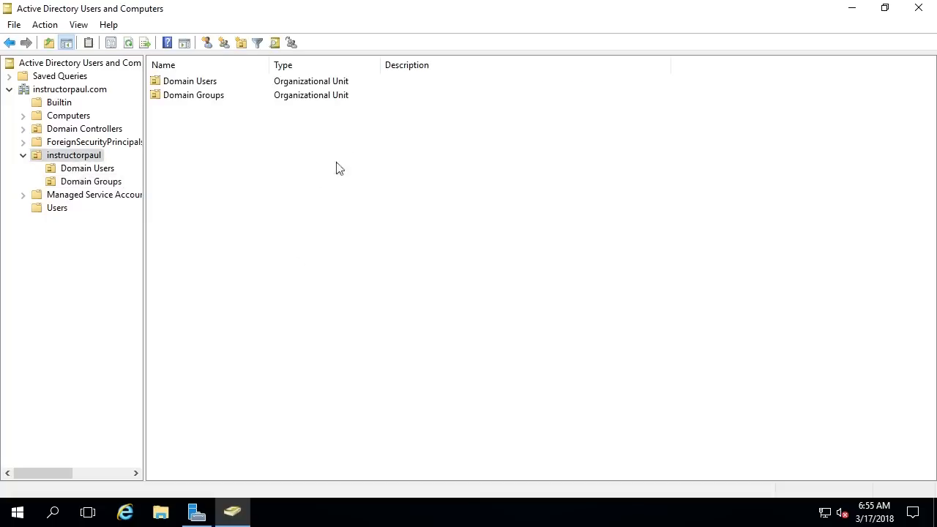
right_click(213, 99)
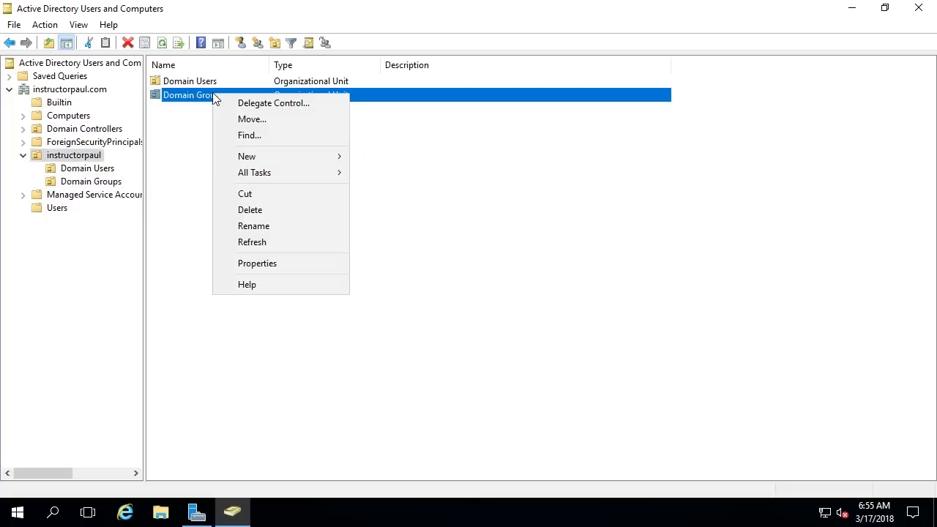
left_click(275, 210)
left_click(501, 322)
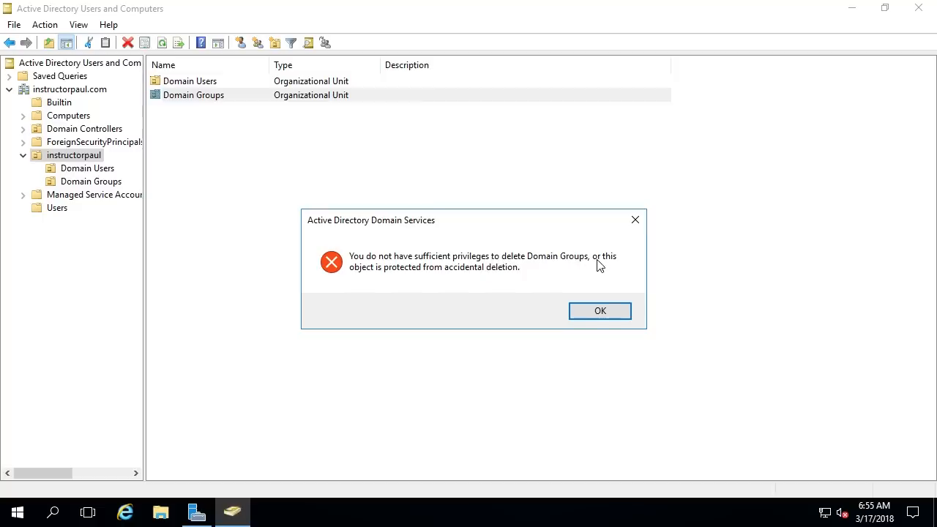
left_click(601, 311)
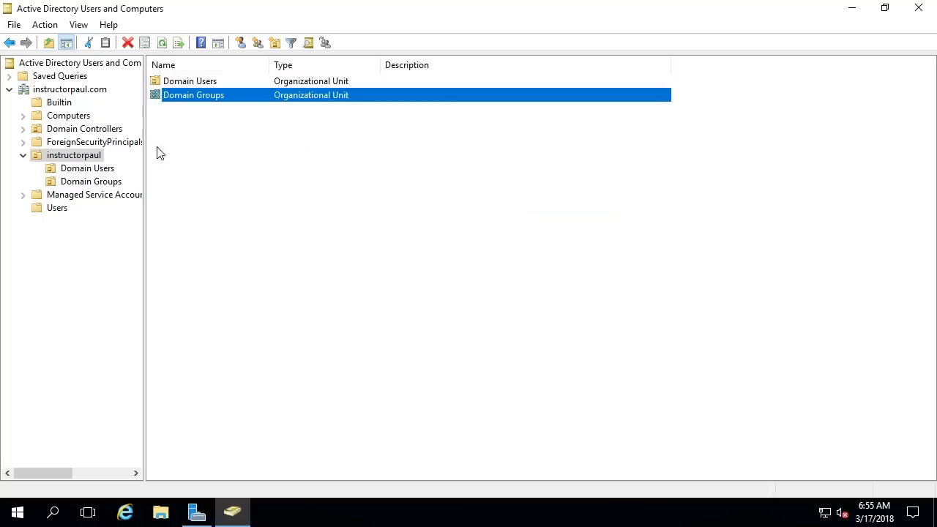
Step: Start and cancel a new OU under instructorpaul, then view the now-empty Domain Groups OU
right_click(87, 155)
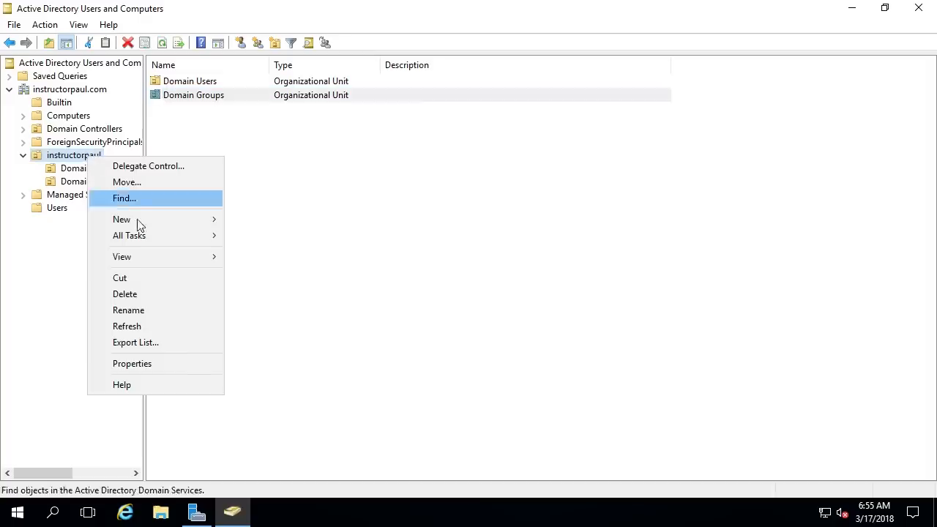
mouse_move(127, 222)
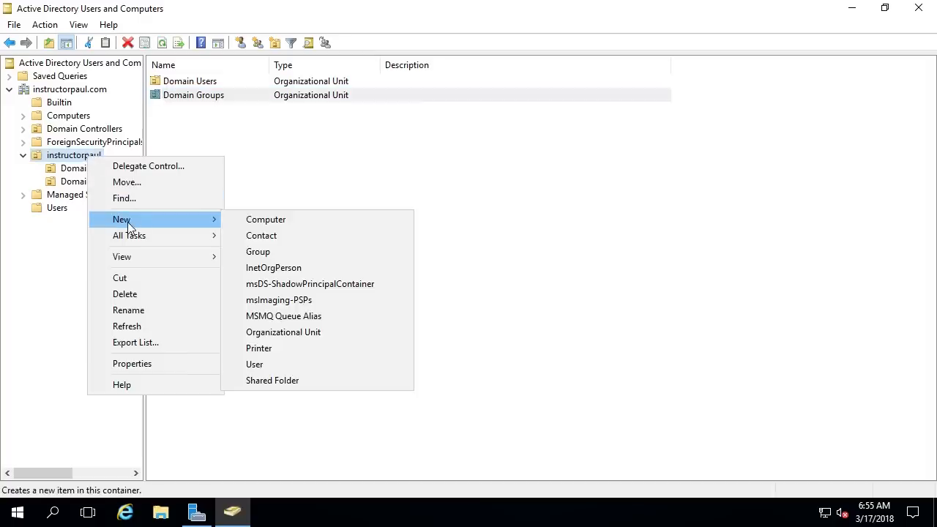
left_click(310, 331)
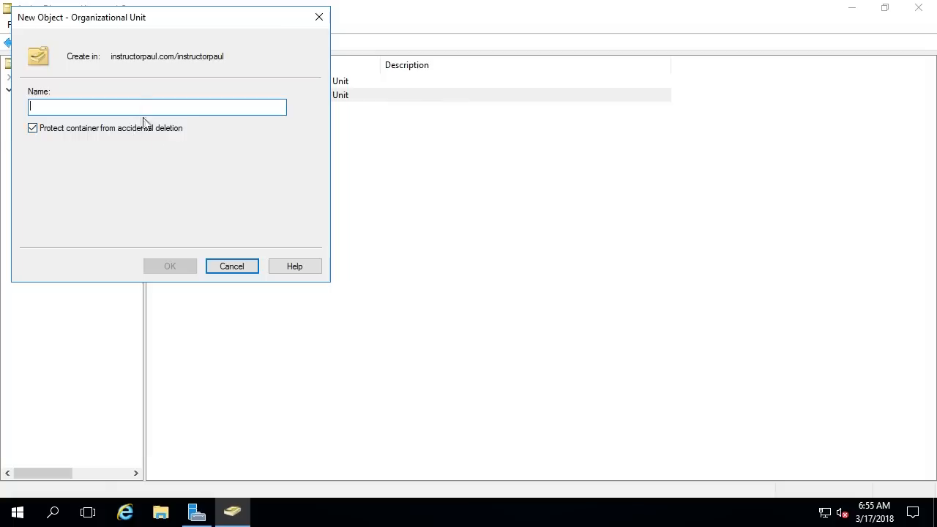
left_click(234, 268)
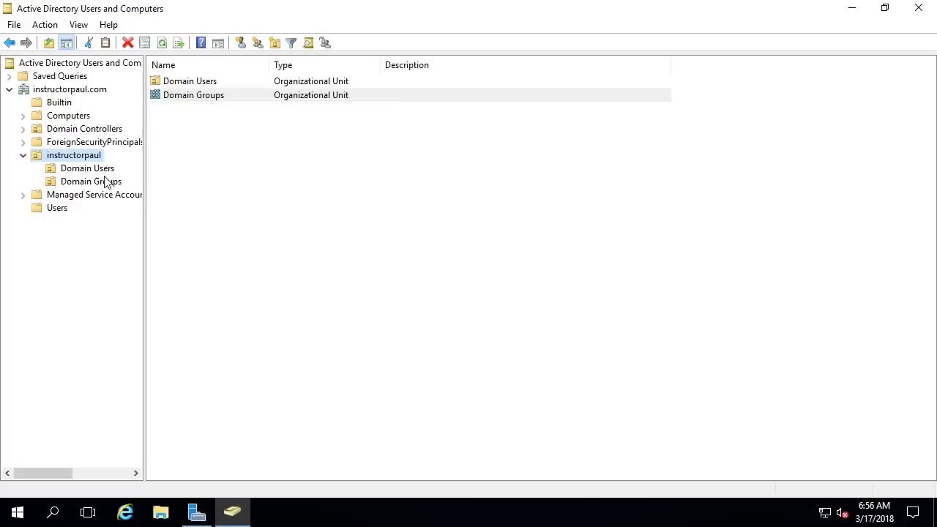
left_click(94, 182)
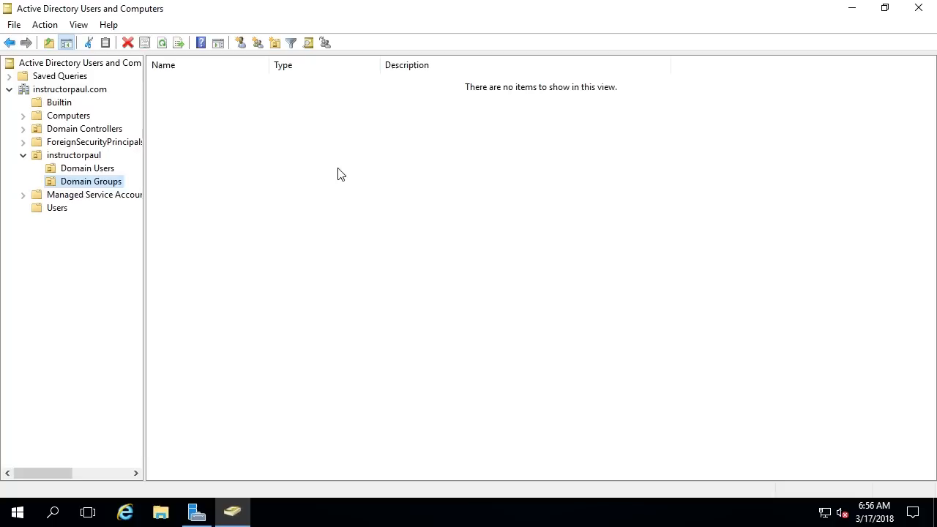
left_click(80, 26)
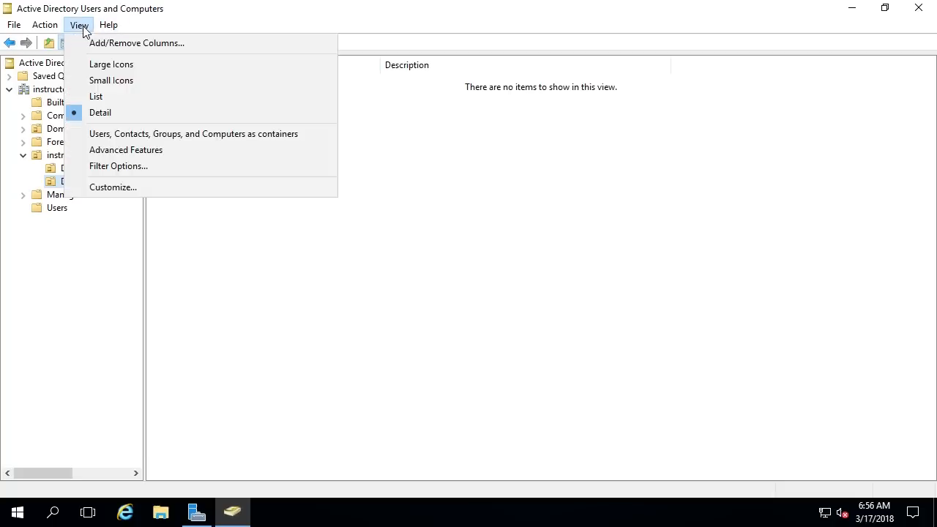
Step: Enable View > Advanced Features, browse the domain's containers, and open the instructorpaul OU
left_click(135, 155)
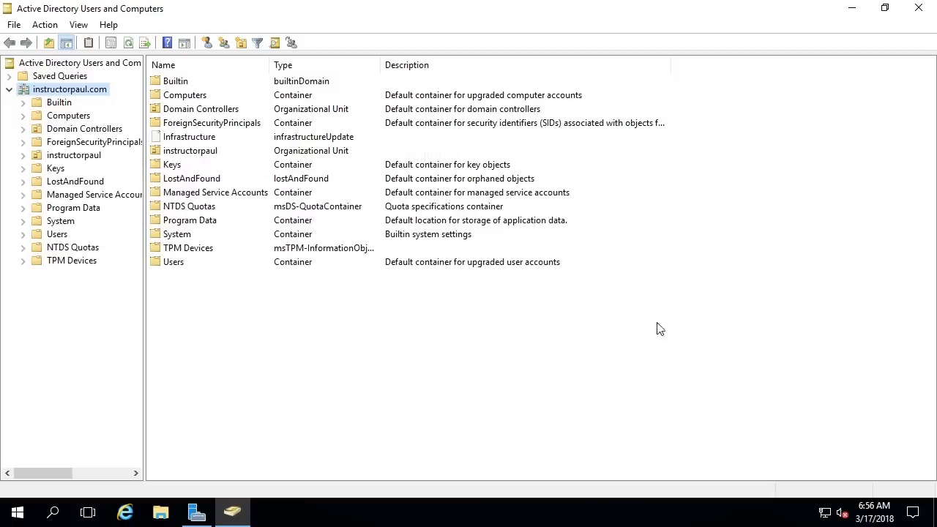
left_click_drag(658, 329, 264, 73)
left_click(484, 348)
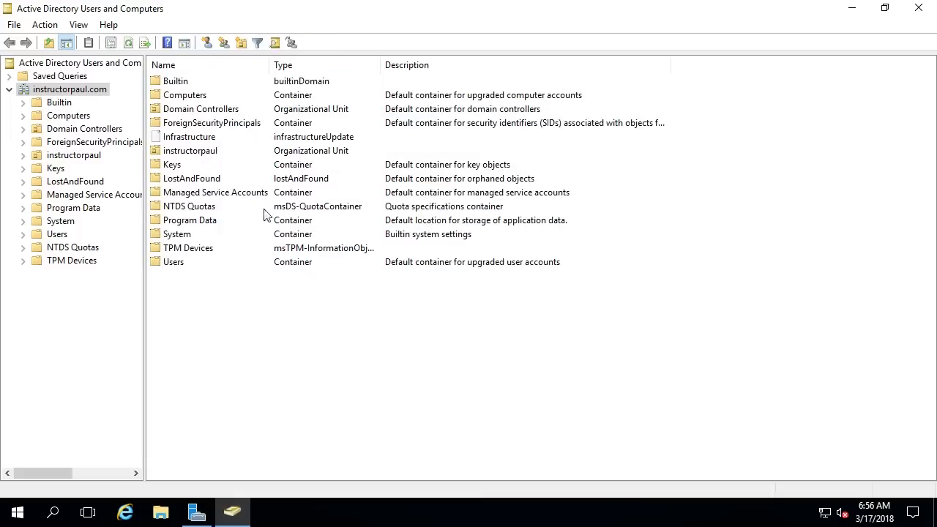
left_click(300, 83)
left_click(290, 109)
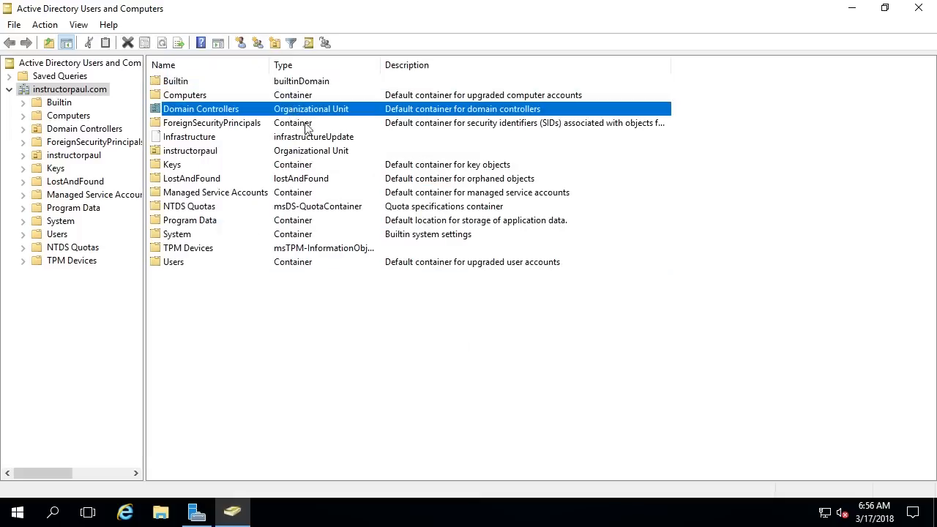
left_click(203, 138)
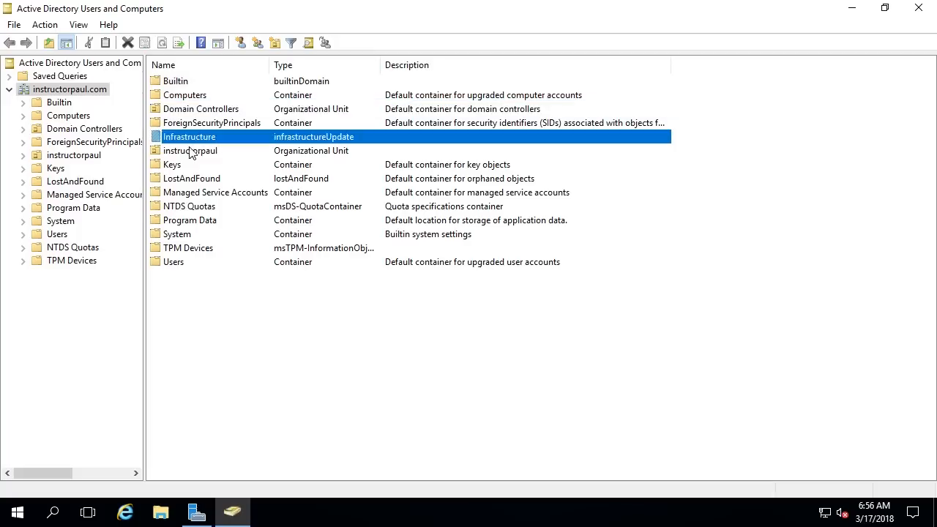
left_click(193, 152)
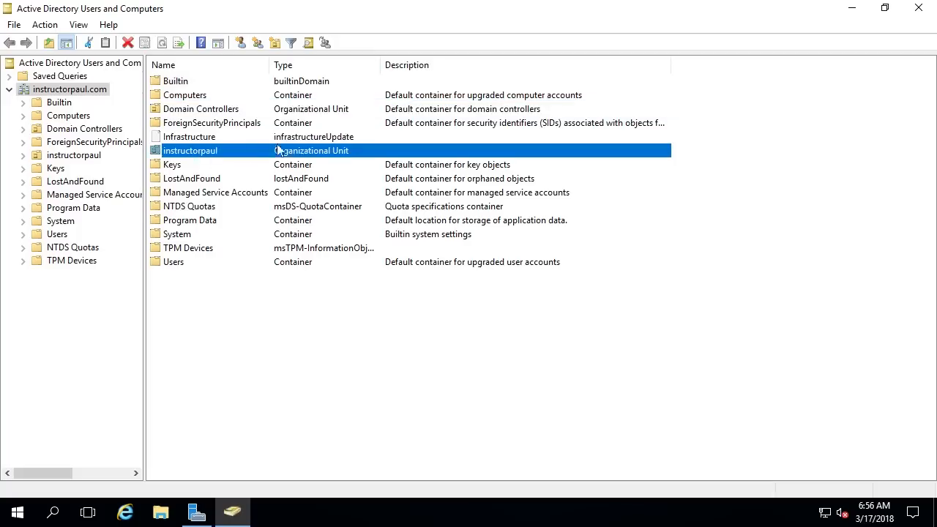
double_click(194, 150)
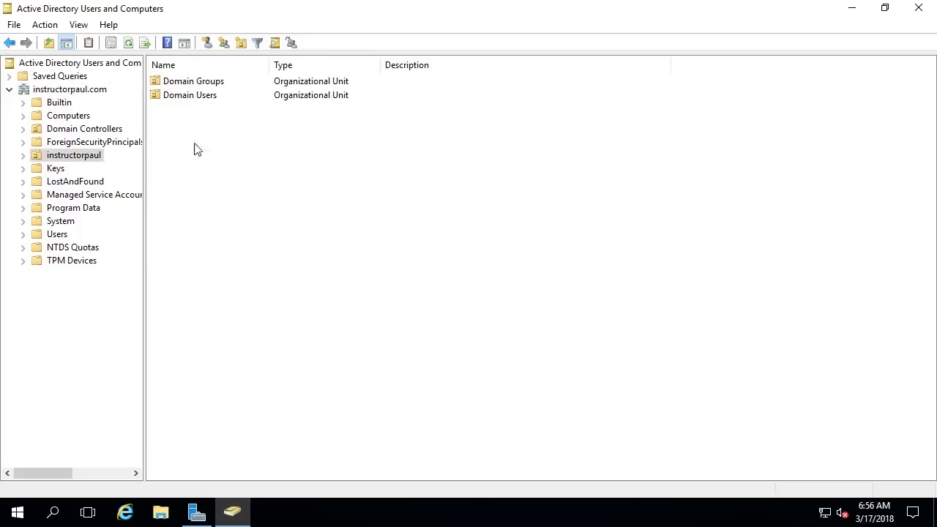
Step: Uncheck 'Protect object from accidental deletion' on Domain Groups' Object tab and apply
right_click(204, 86)
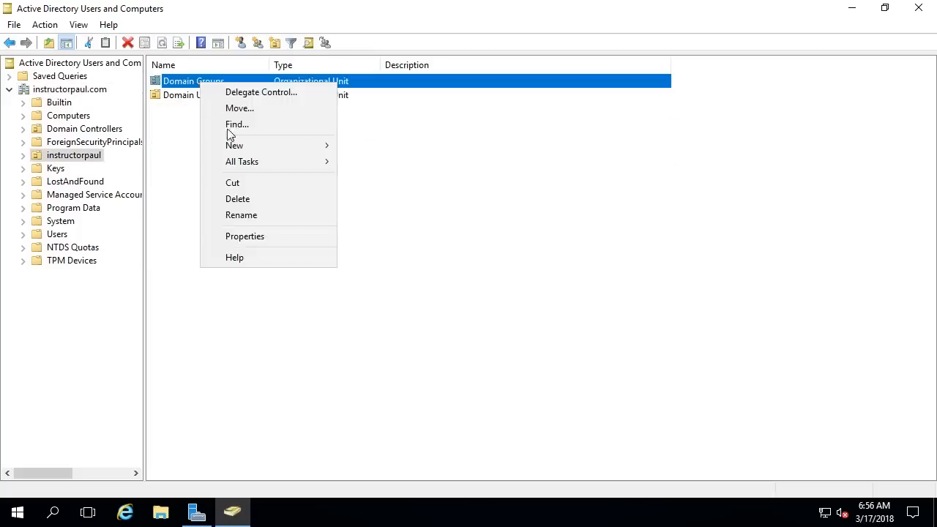
left_click(262, 235)
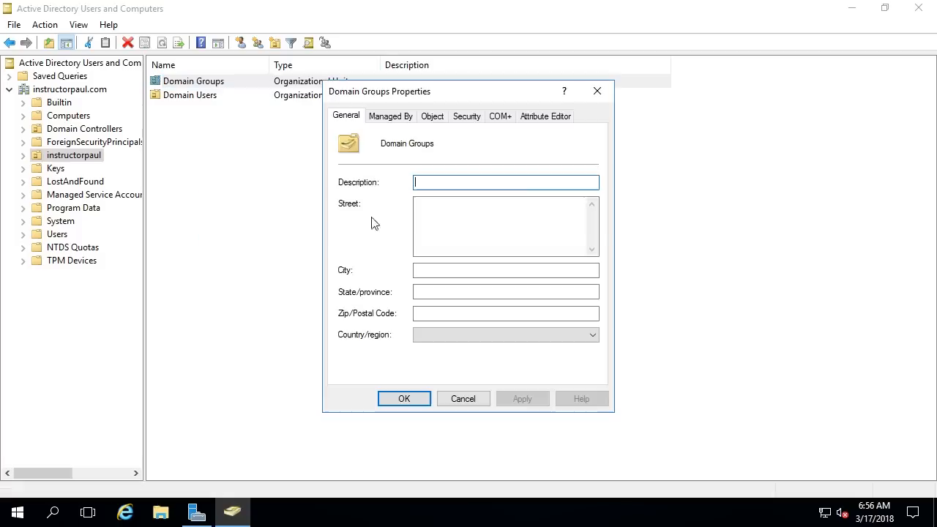
left_click(432, 117)
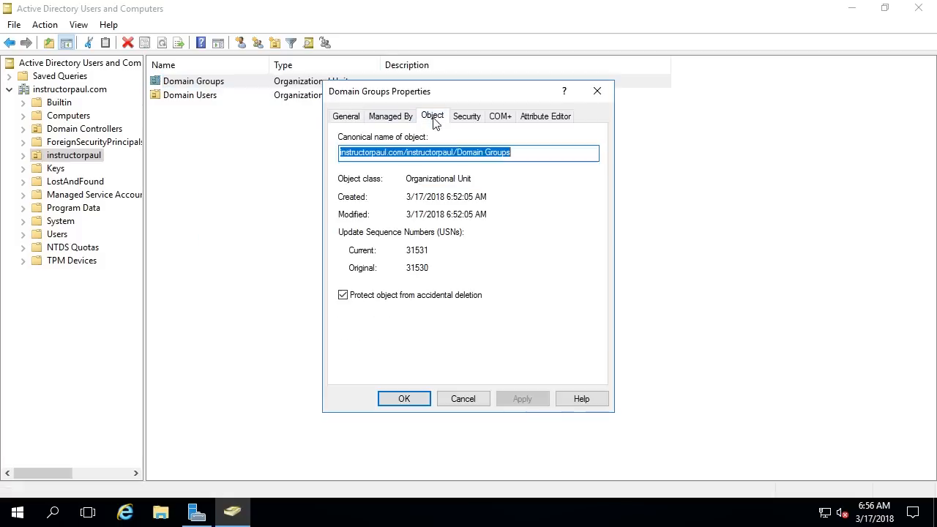
left_click(385, 297)
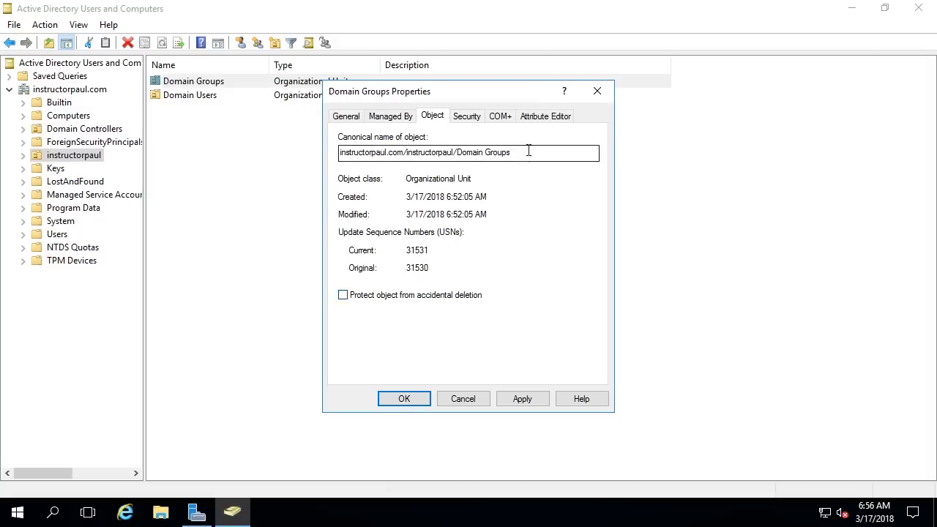
left_click_drag(523, 151, 452, 154)
left_click(417, 152)
left_click_drag(459, 153, 527, 152)
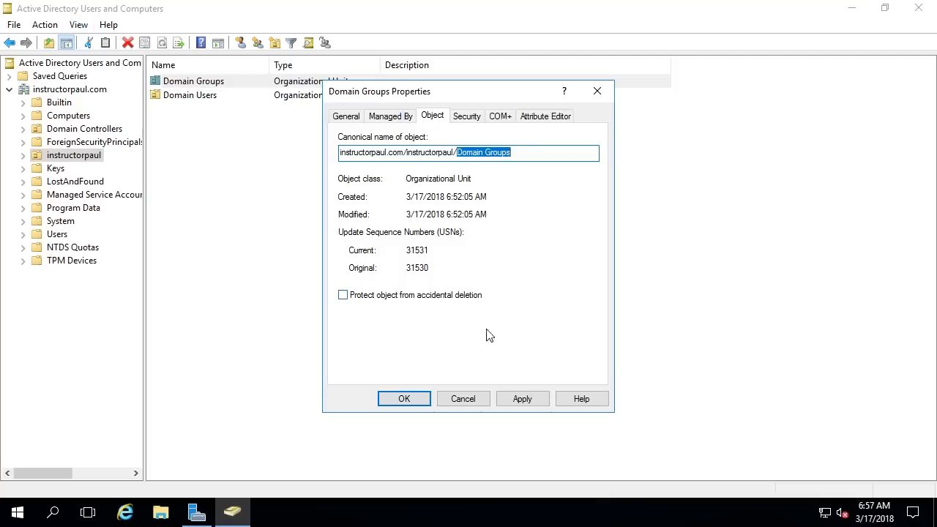
left_click(523, 400)
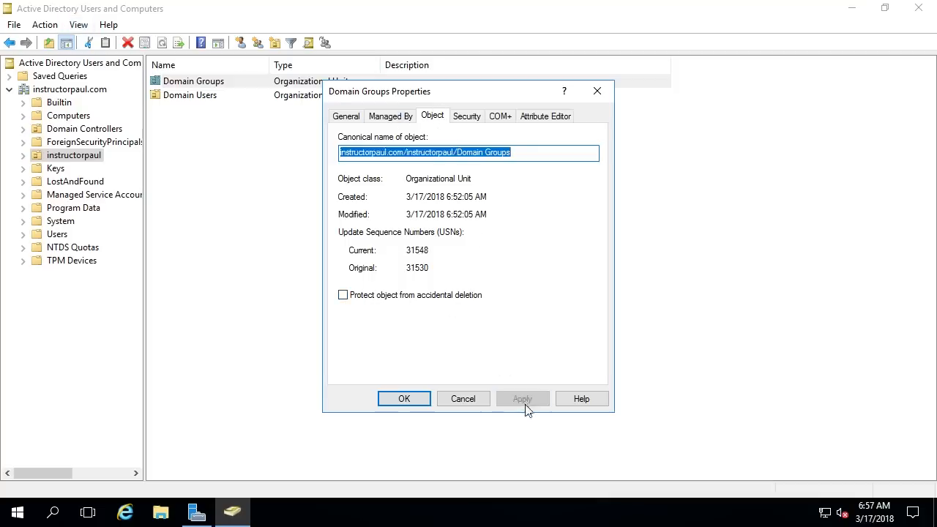
left_click(404, 399)
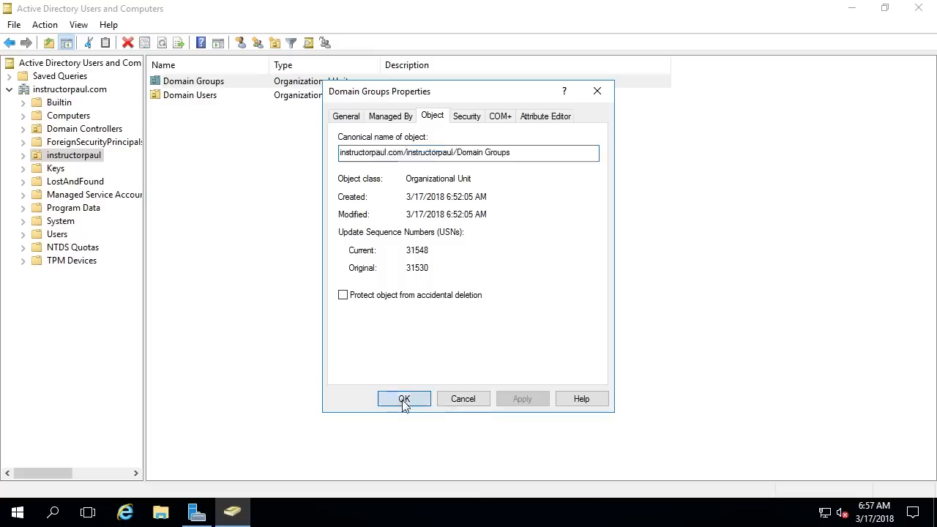
Step: Turn off Advanced Features and delete the Domain Groups OU from instructorpaul
right_click(217, 86)
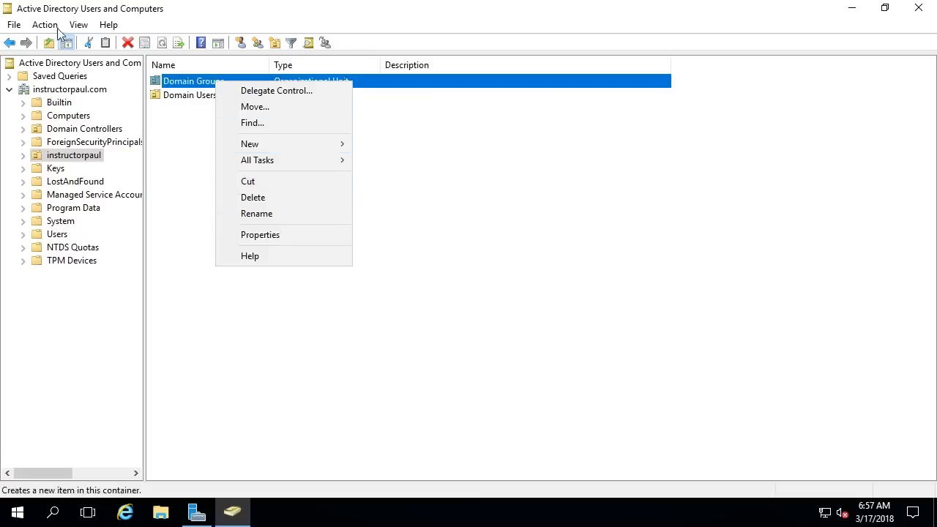
left_click(81, 25)
left_click(117, 151)
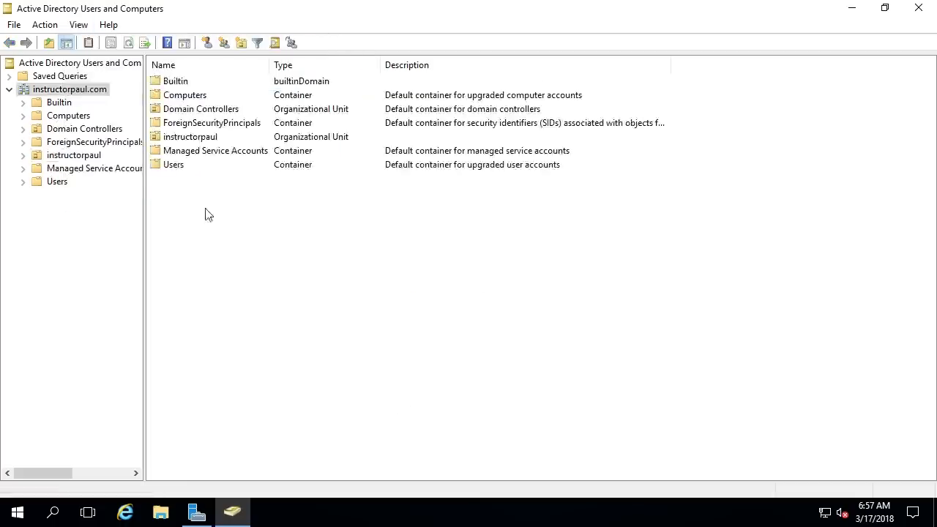
left_click(24, 155)
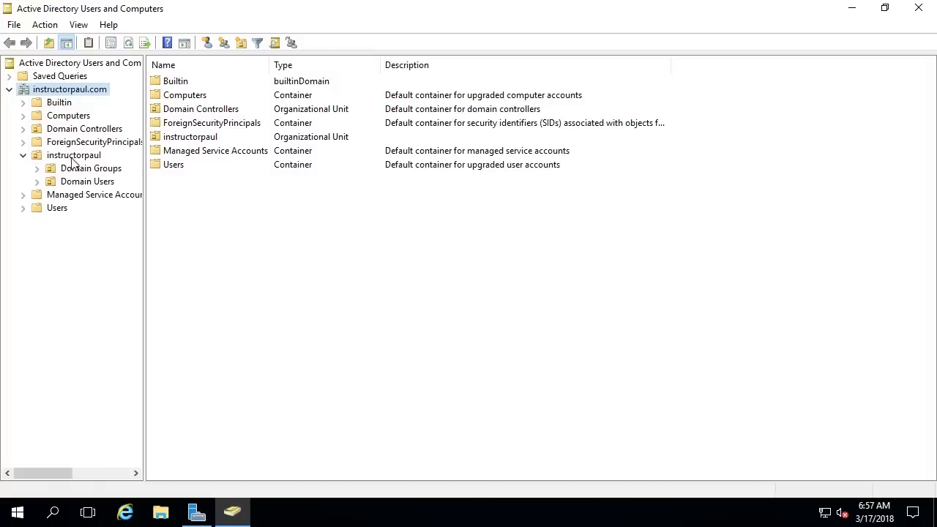
left_click(73, 156)
right_click(208, 86)
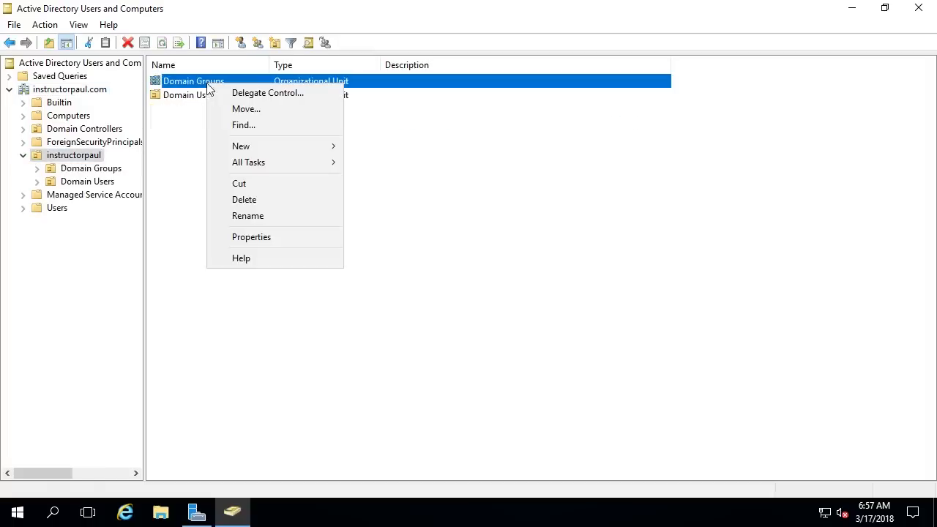
left_click(259, 198)
left_click(537, 318)
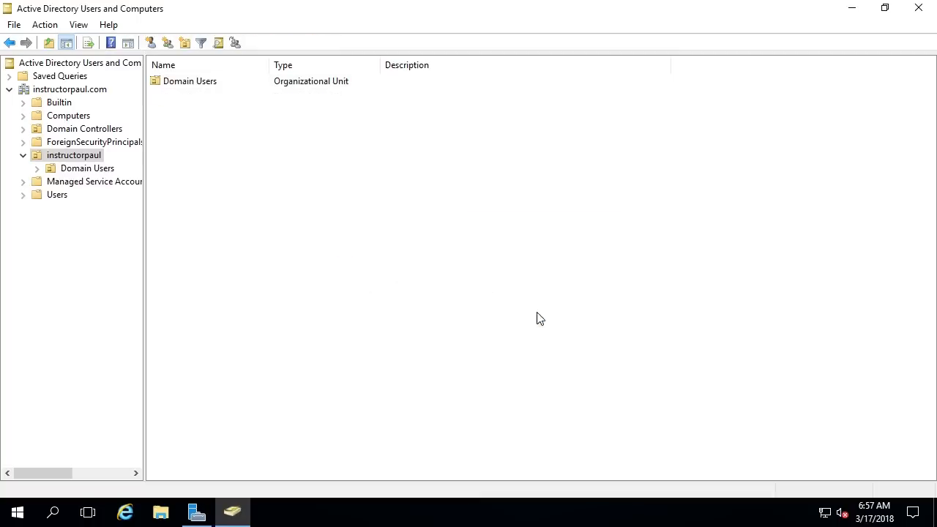
Step: Review the Domain Users OU's properties tabs without changes, then return to instructorpaul.com's top level
right_click(230, 86)
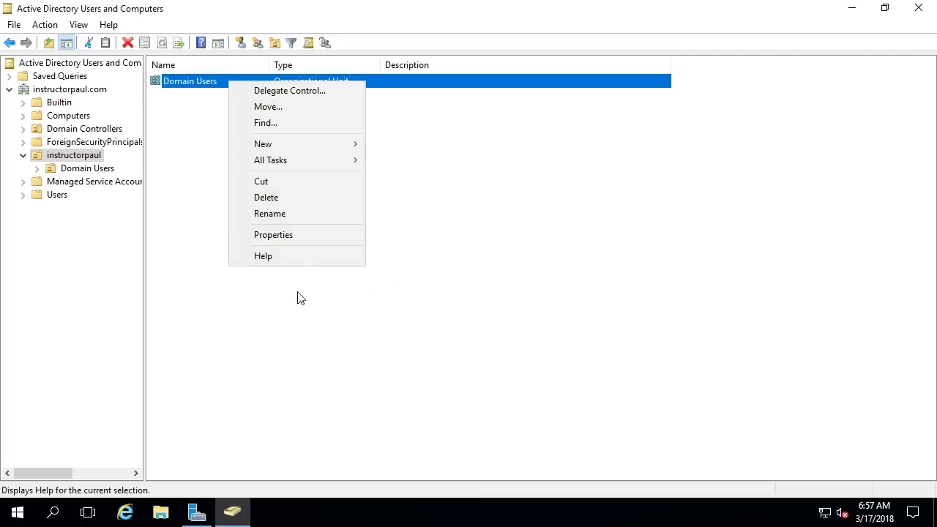
left_click(280, 242)
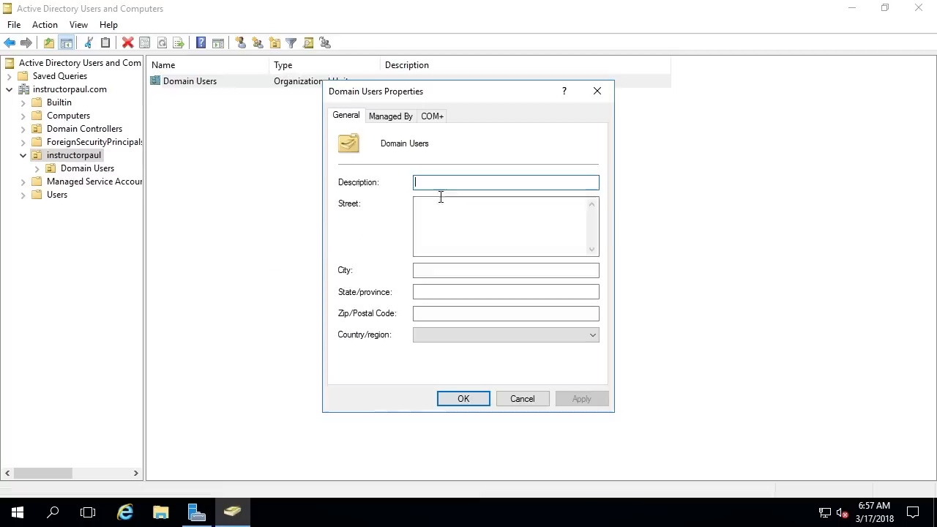
left_click(399, 119)
left_click(430, 118)
left_click(394, 119)
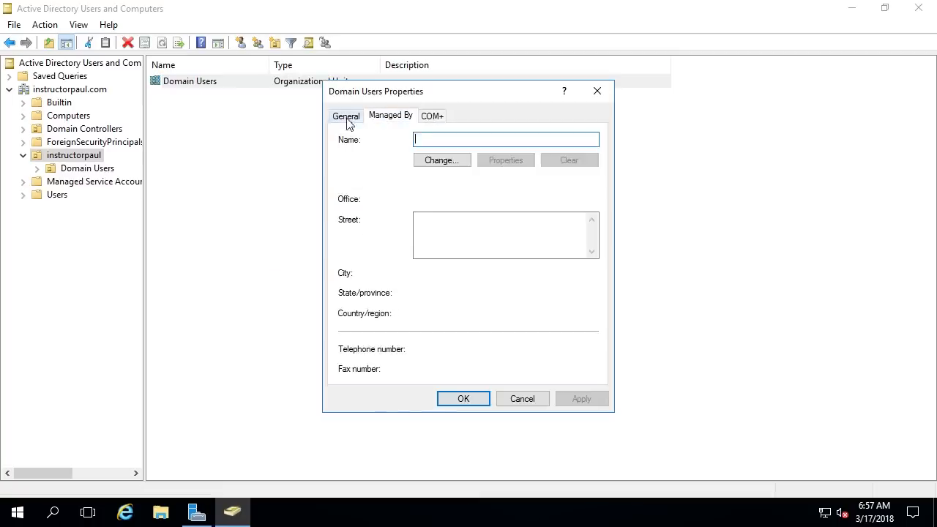
left_click(346, 118)
left_click(599, 95)
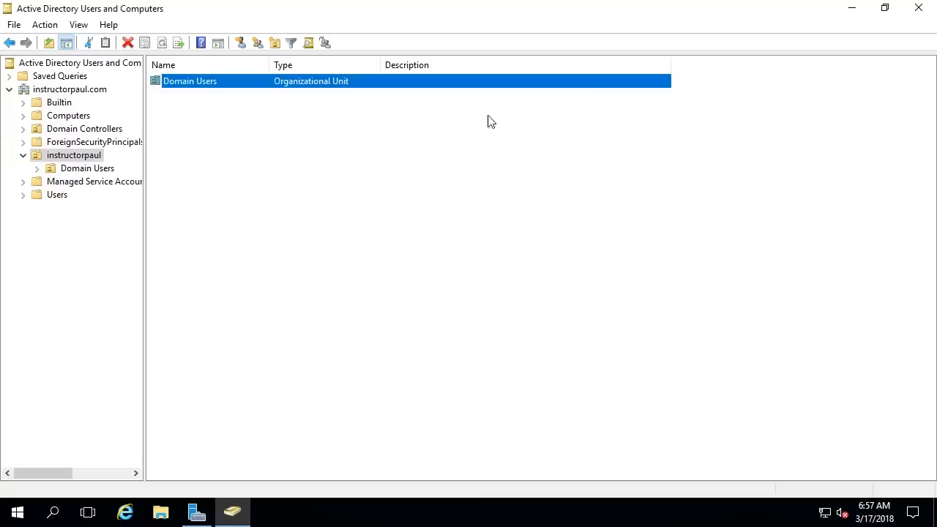
left_click(23, 156)
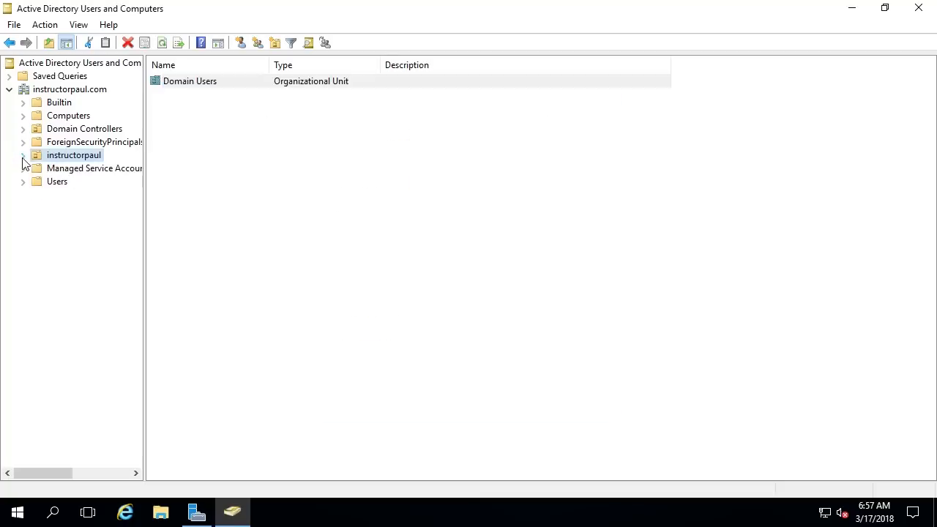
left_click(38, 92)
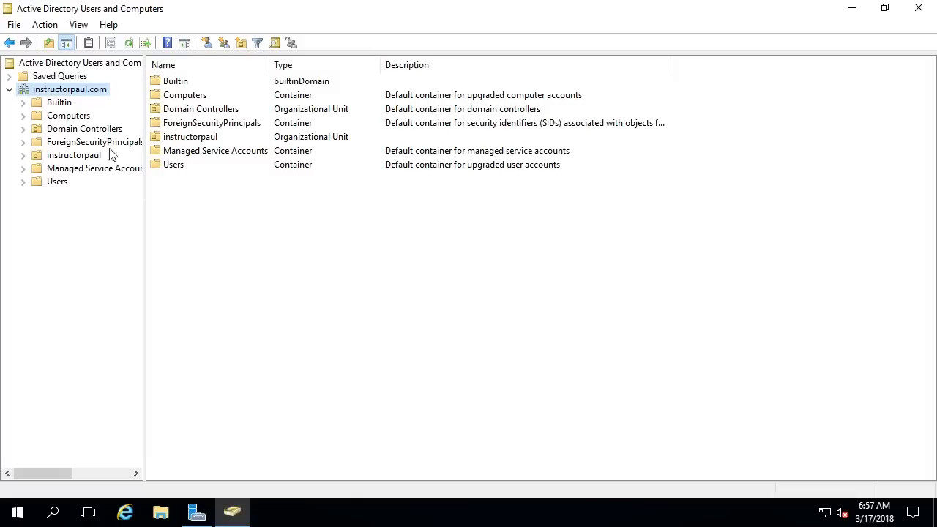
left_click(183, 201)
Step: Start a new Shared Folder object named Test in instructorpaul.com and switch to File Explorer
right_click(183, 201)
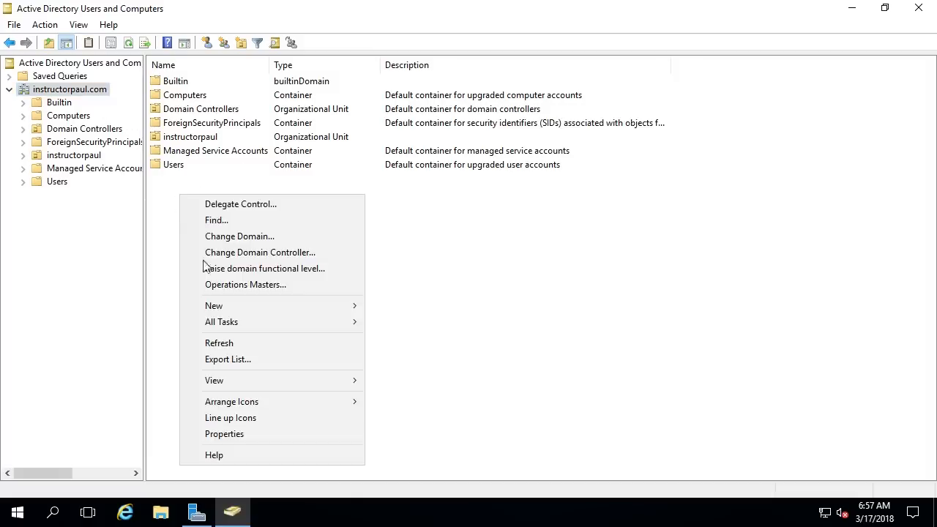
mouse_move(250, 302)
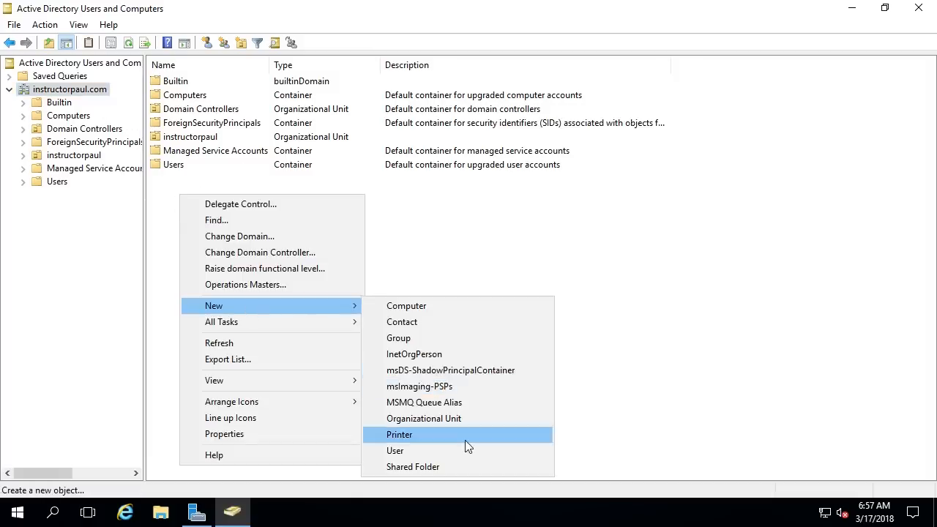
left_click(463, 465)
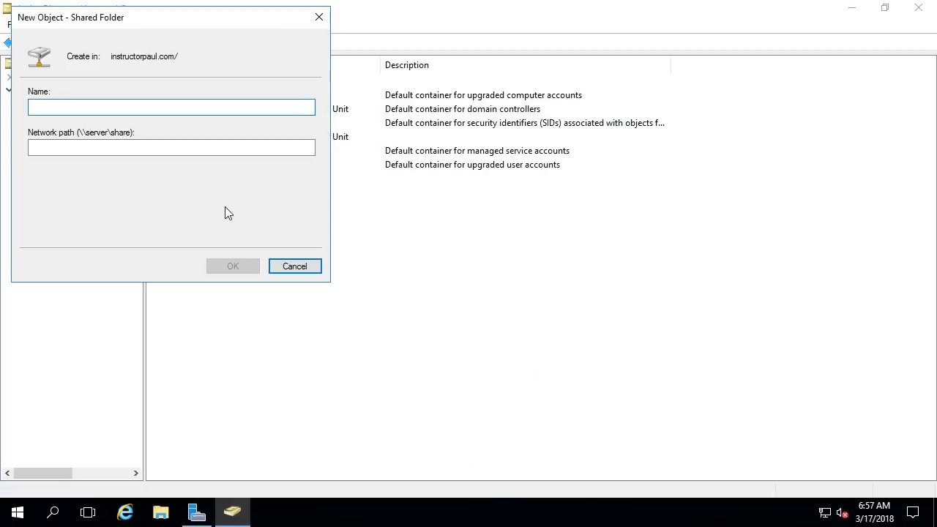
key("Tab")
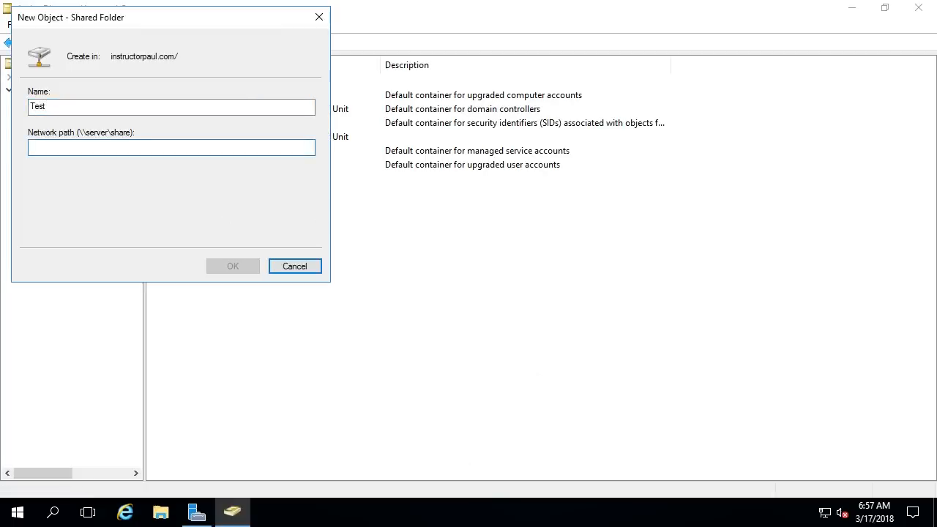
left_click(160, 511)
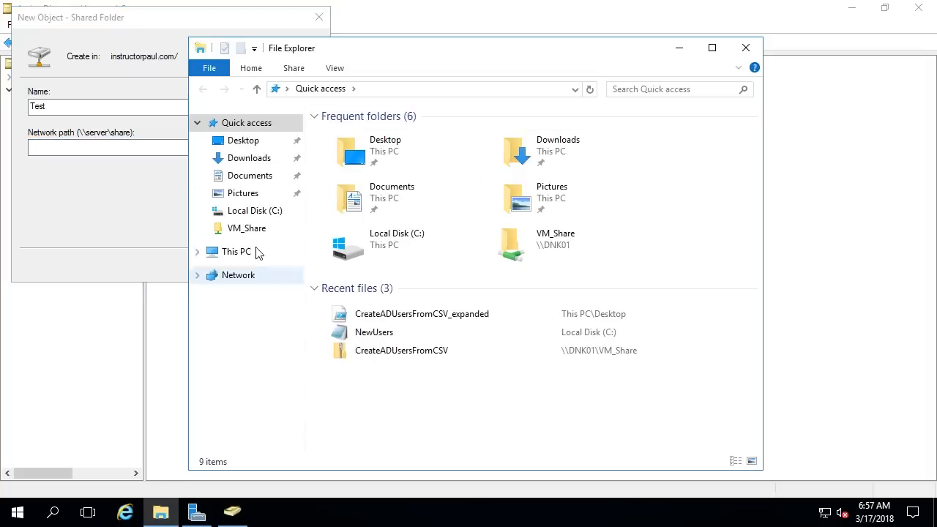
Step: Create a folder named Share on Local Disk (C:) and bring up its Sharing properties
left_click(241, 254)
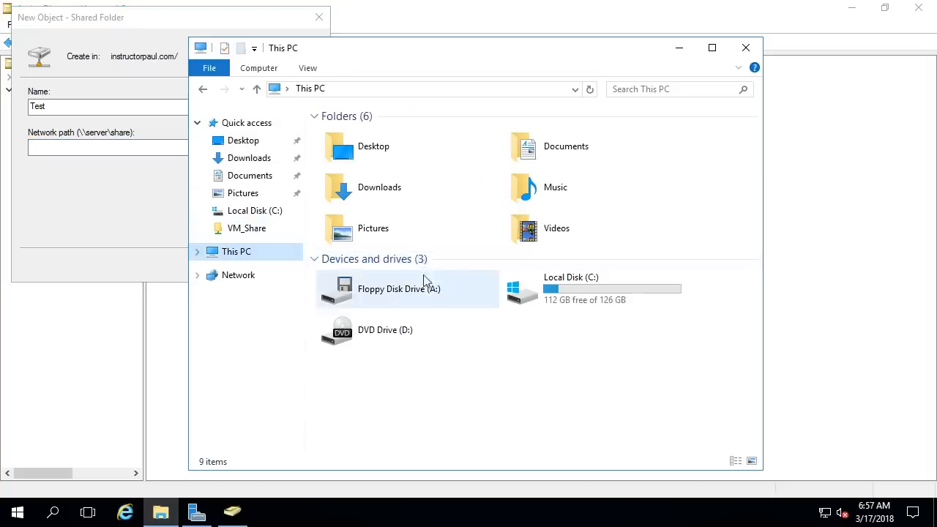
double_click(564, 309)
right_click(356, 296)
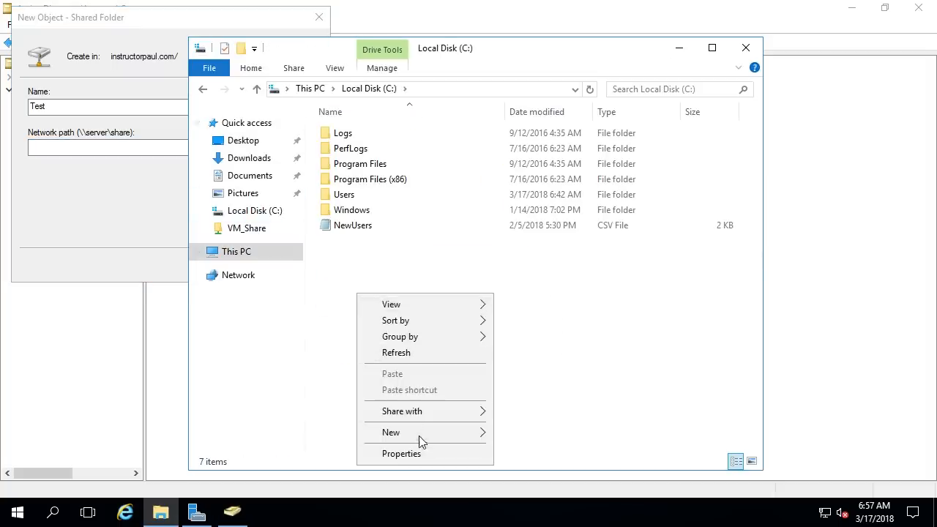
mouse_move(421, 433)
left_click(527, 330)
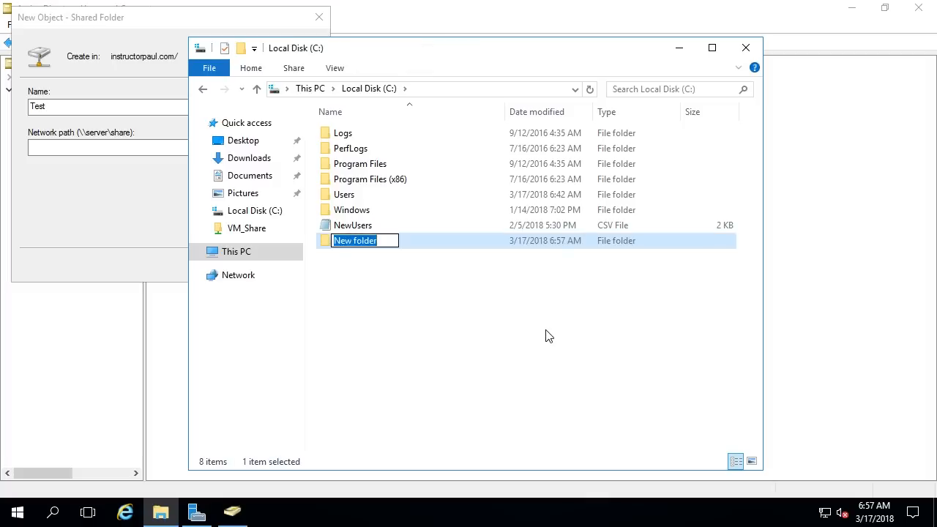
type("Share")
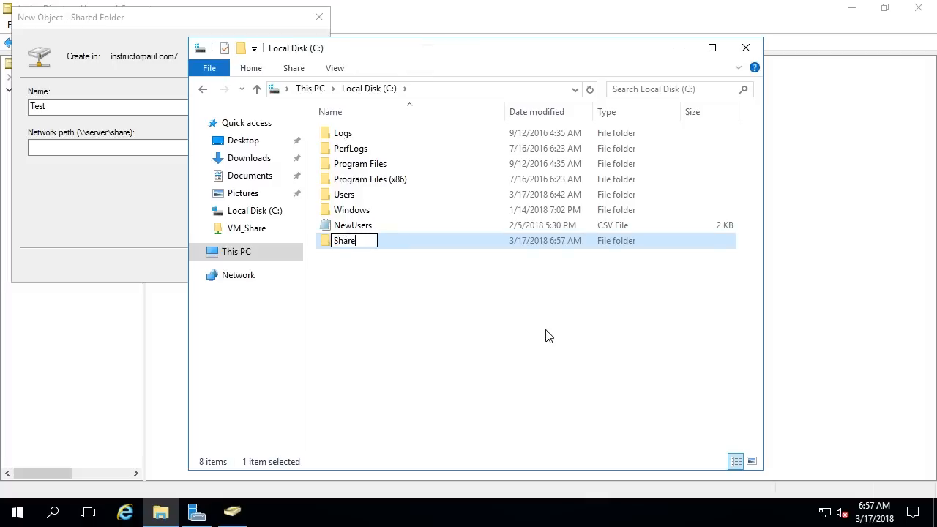
key("Return")
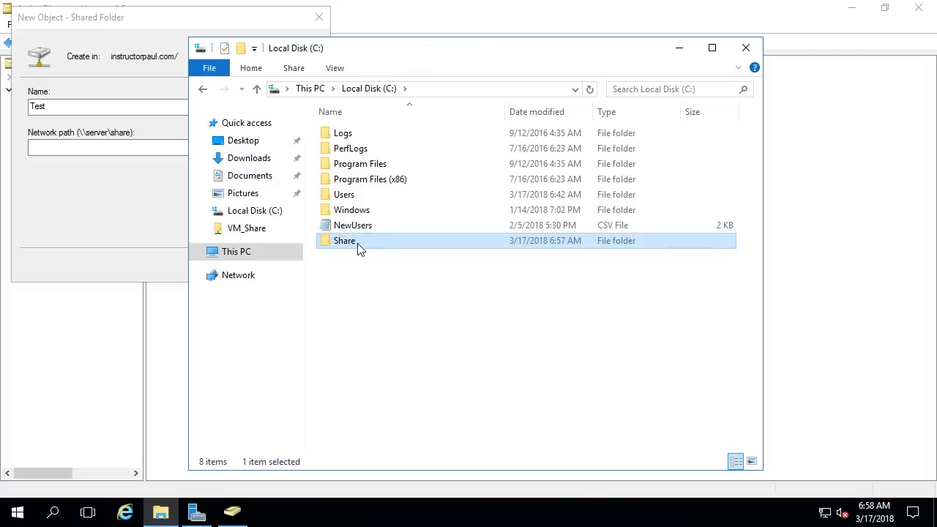
right_click(359, 248)
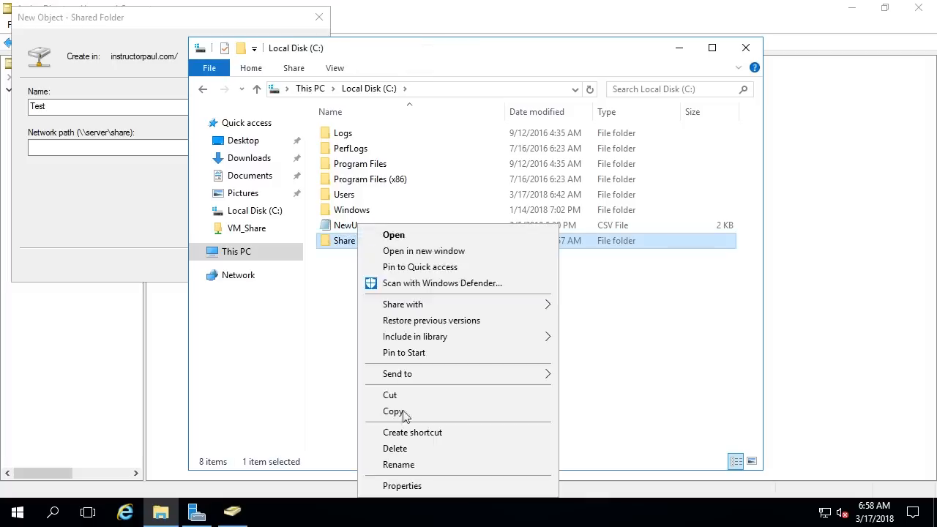
left_click(402, 486)
left_click(430, 178)
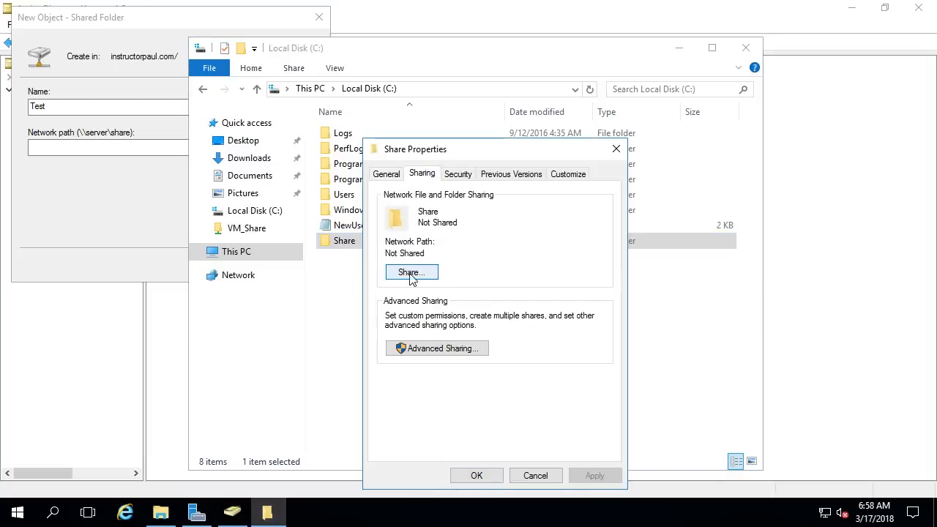
Step: Share the Share folder with Domain Users at Read/Write, making it \\IPDC01\Share
left_click(412, 275)
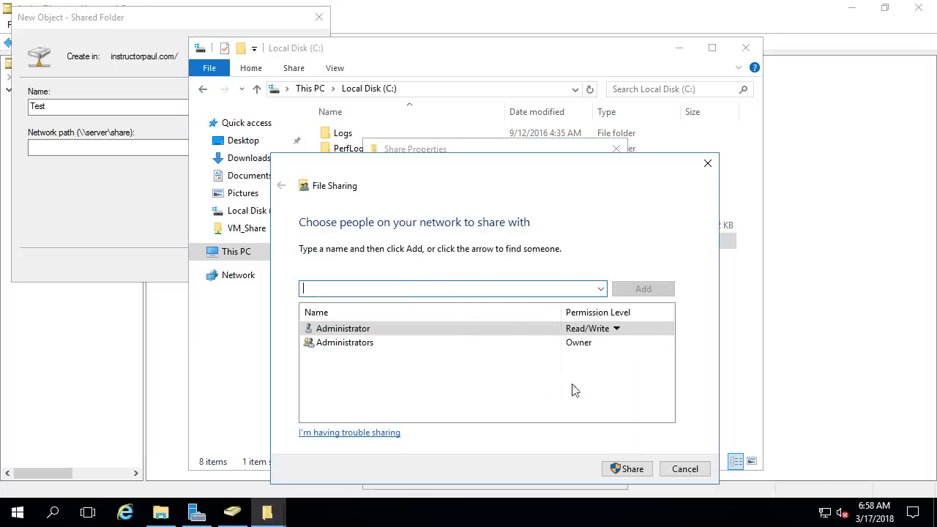
type("domain users")
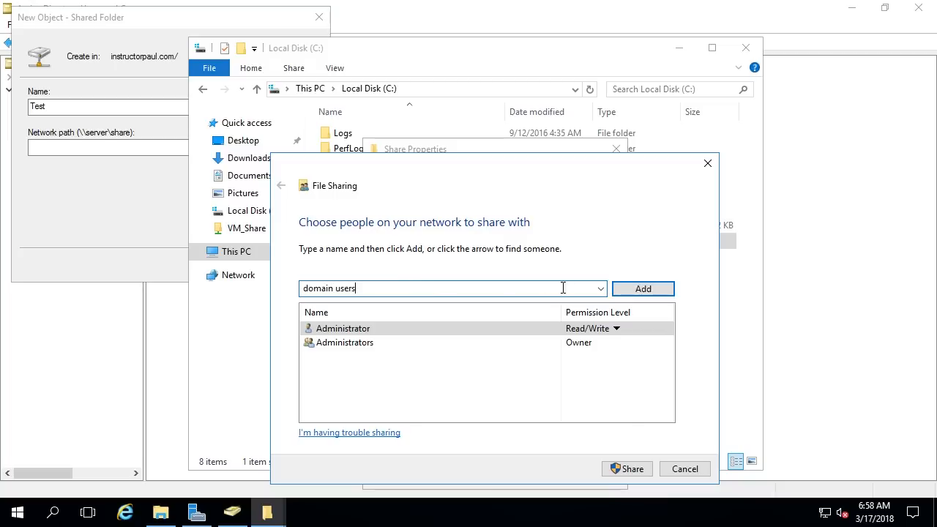
left_click(624, 293)
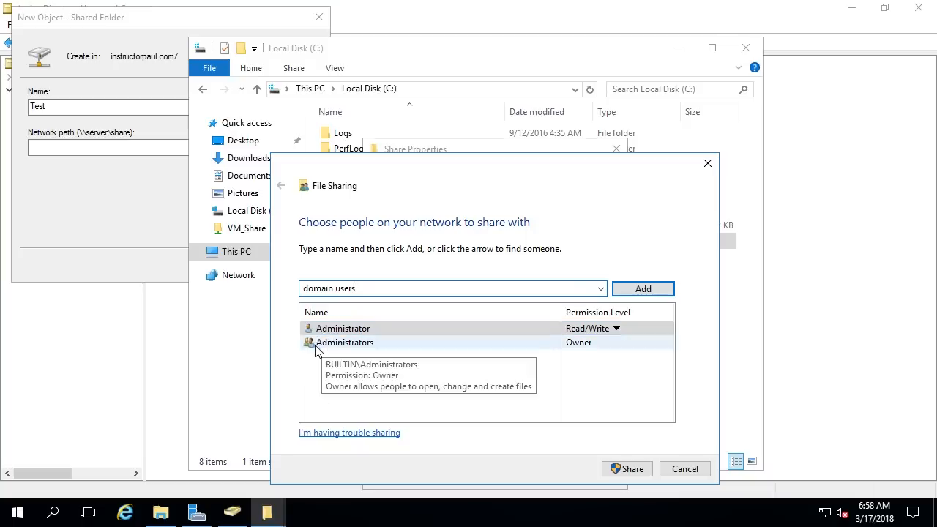
left_click(643, 290)
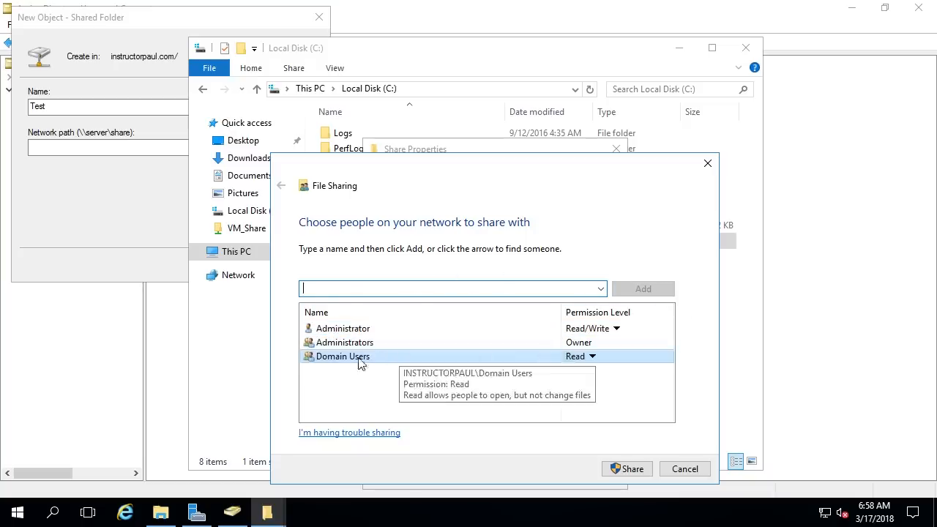
left_click(592, 357)
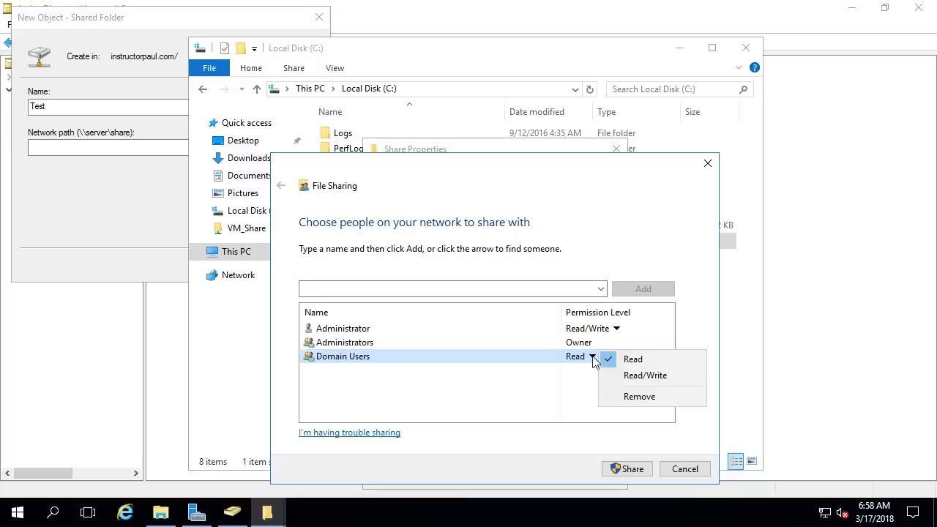
left_click(648, 375)
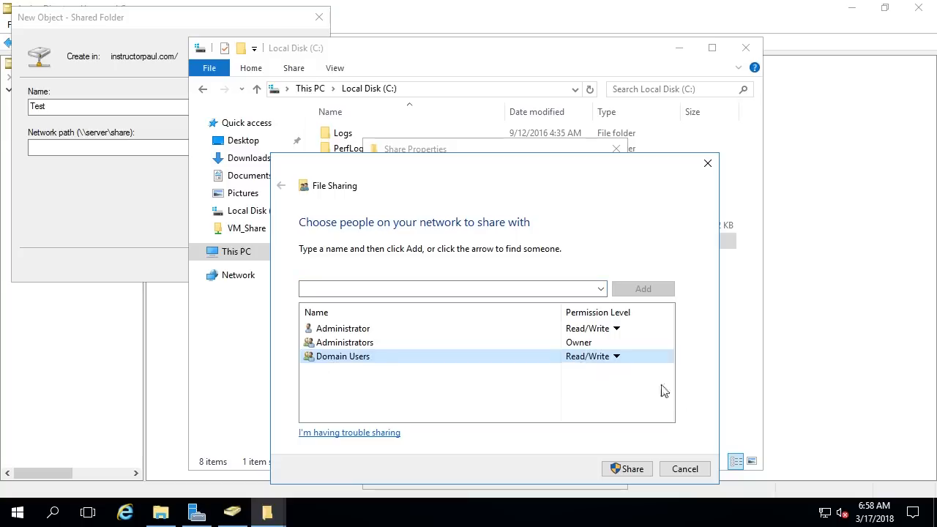
left_click(627, 470)
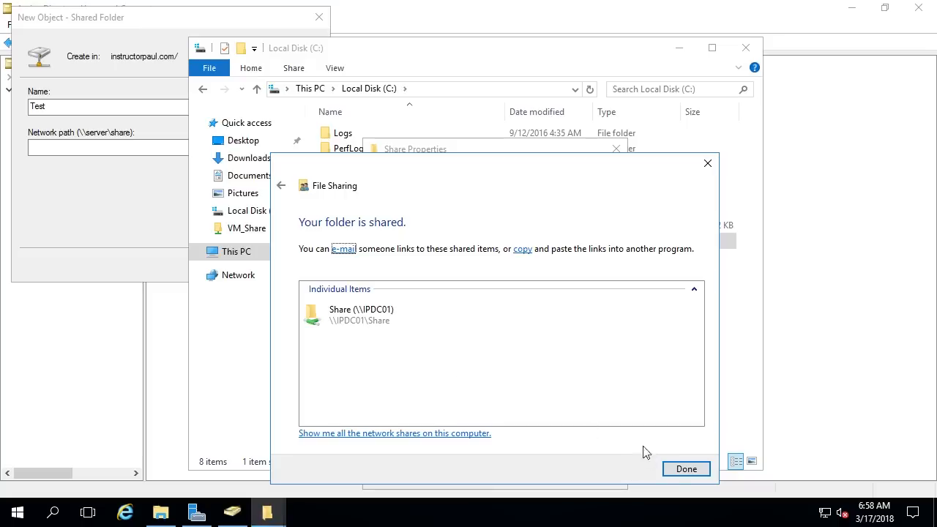
left_click(686, 469)
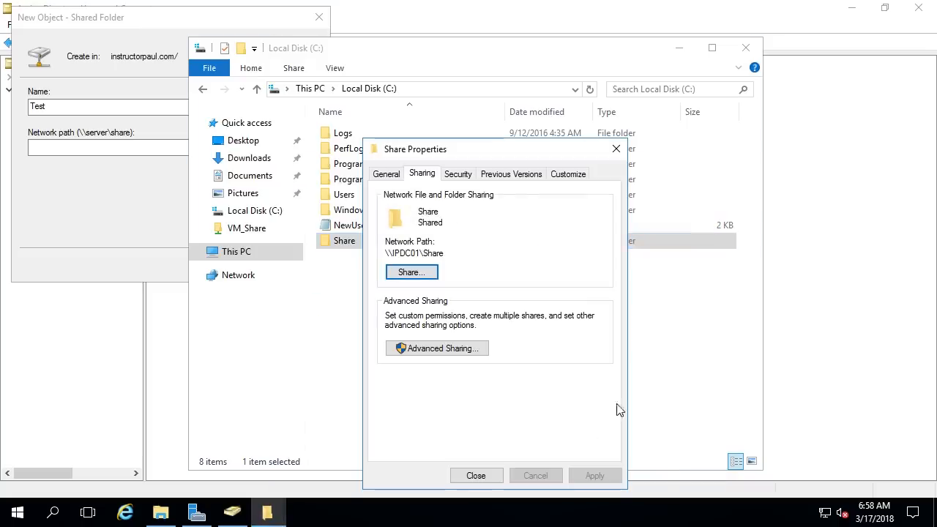
left_click(477, 474)
left_click(344, 262)
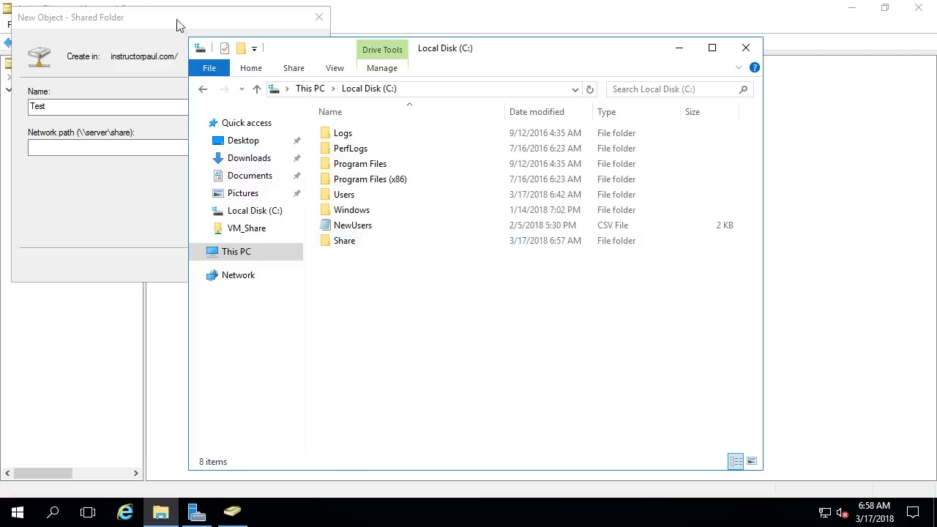
Step: Browse in File Explorer to \\IPDC01 and open its Share folder
left_click(350, 242)
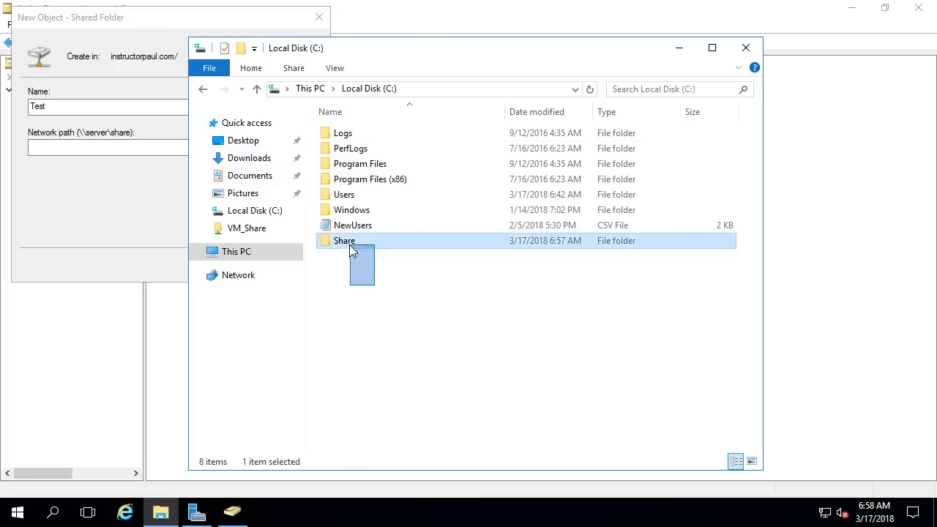
left_click(425, 348)
left_click(123, 214)
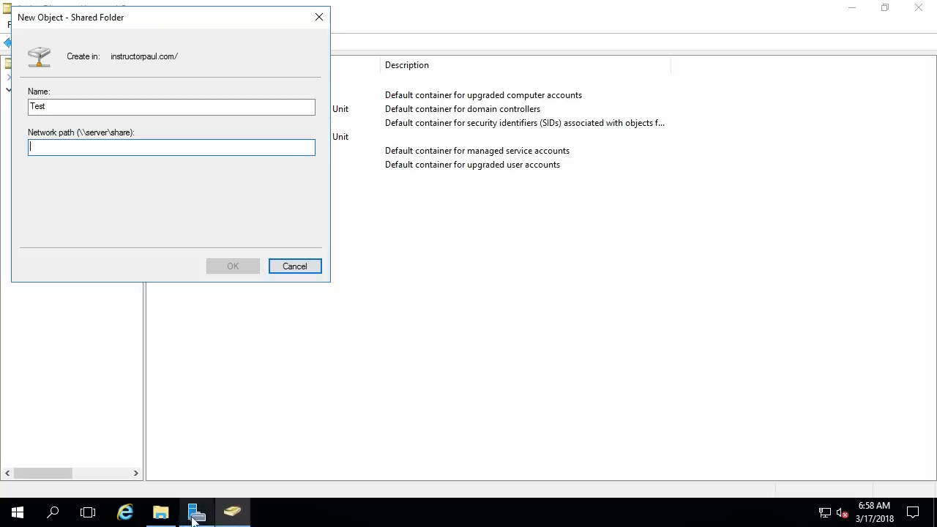
left_click(161, 512)
left_click(441, 89)
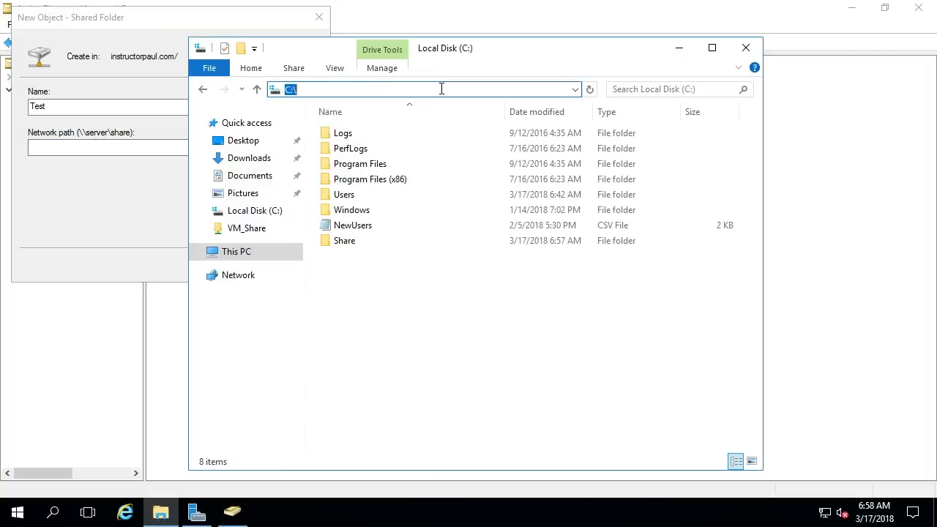
type("\\\\")
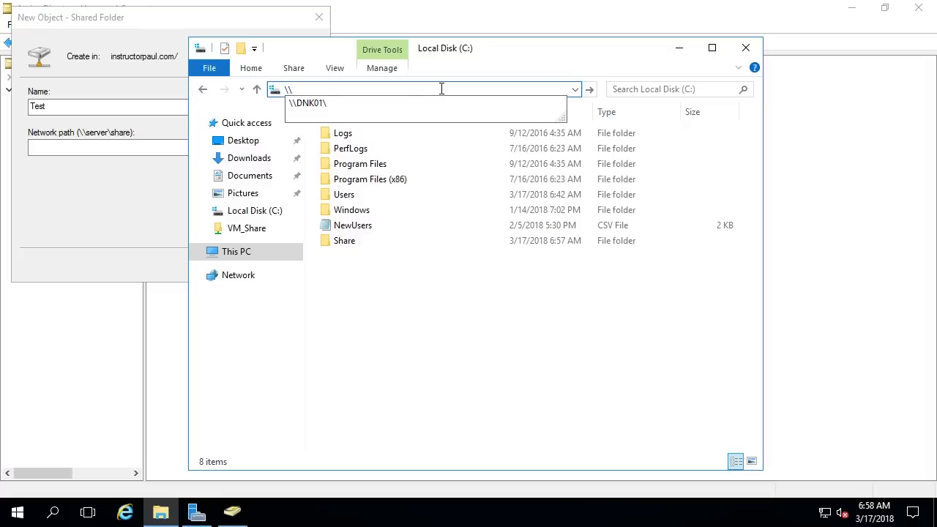
type("IPDC01")
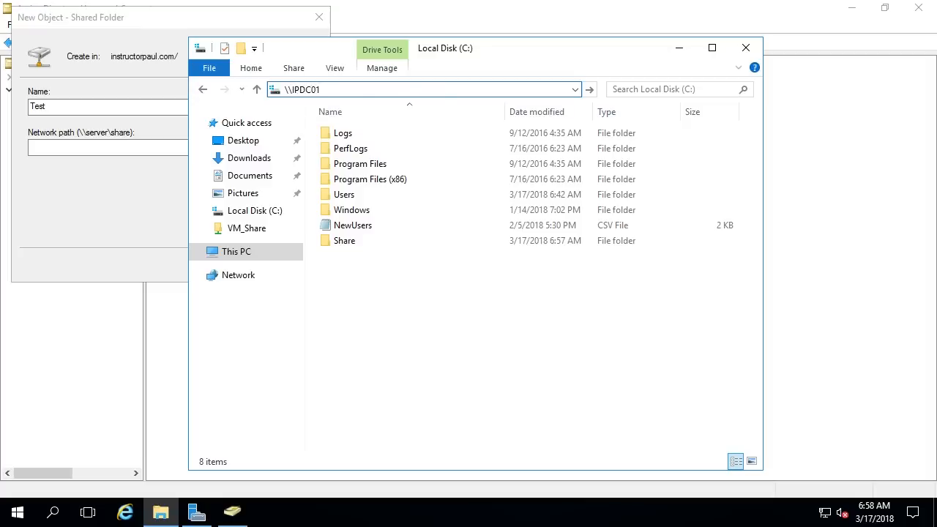
type("\\")
key("Return")
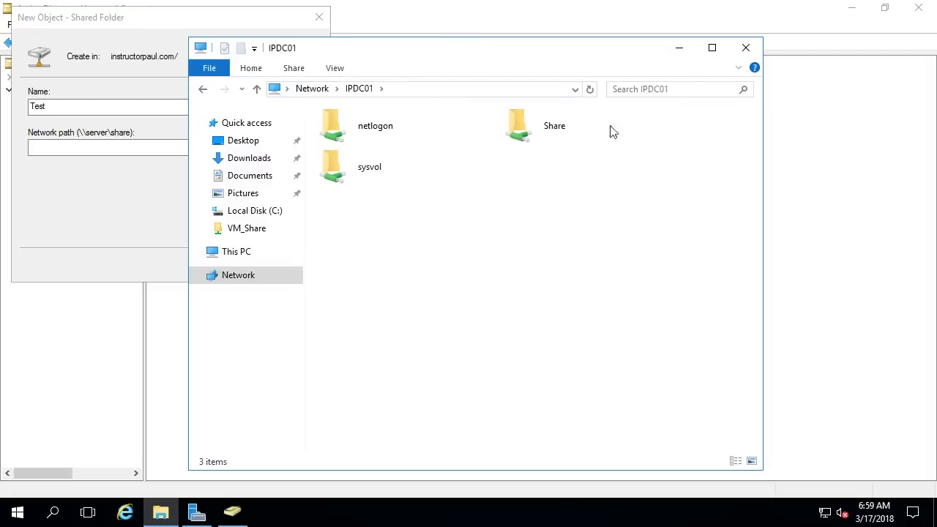
left_click(508, 141)
double_click(563, 124)
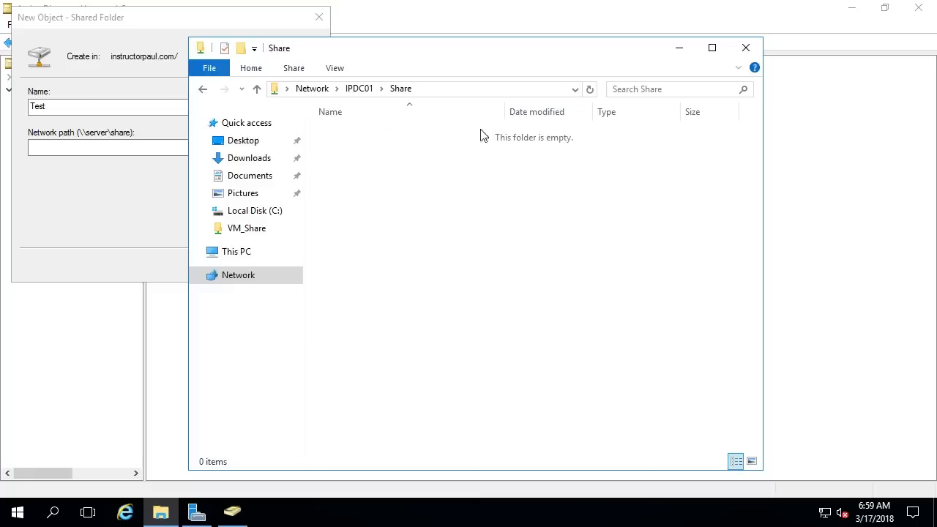
Step: Copy the \\IPDC01\Share path into the new shared folder's Network path field
left_click(486, 88)
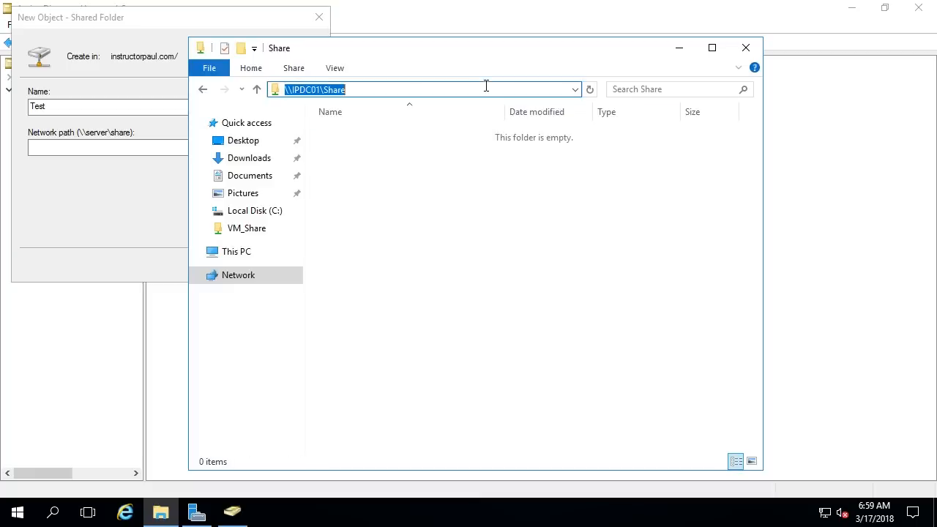
right_click(341, 91)
left_click(379, 139)
left_click(131, 153)
right_click(120, 152)
Step: Create the Test shared folder with network path \\IPDC01\Share and select it to verify
left_click(162, 219)
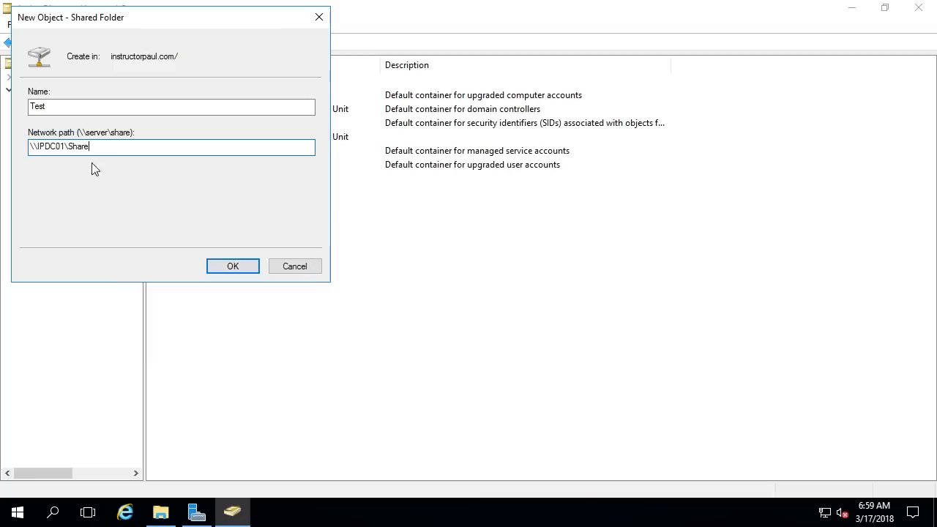
left_click(232, 267)
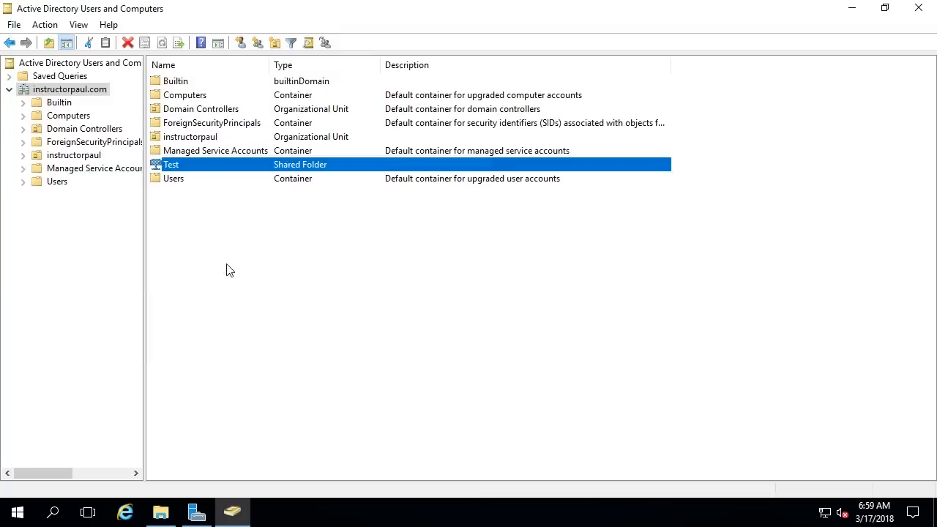
left_click(332, 263)
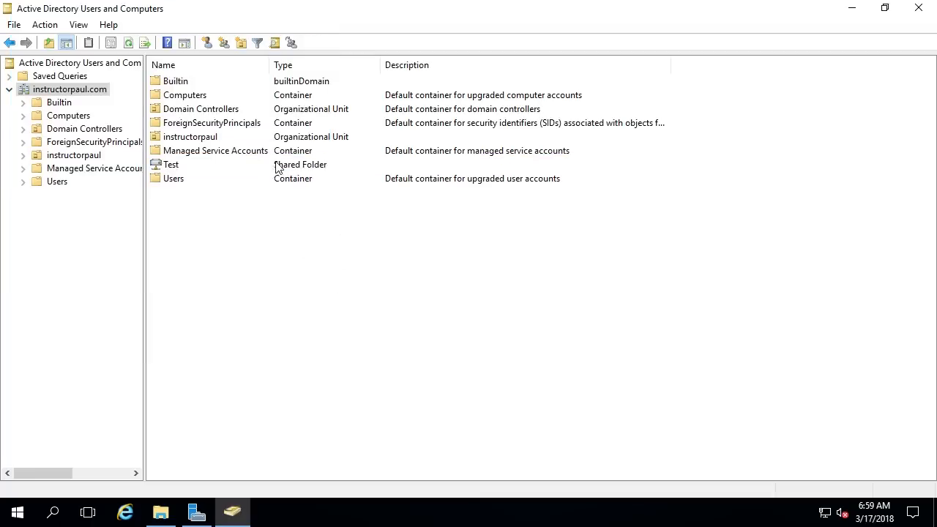
left_click(296, 167)
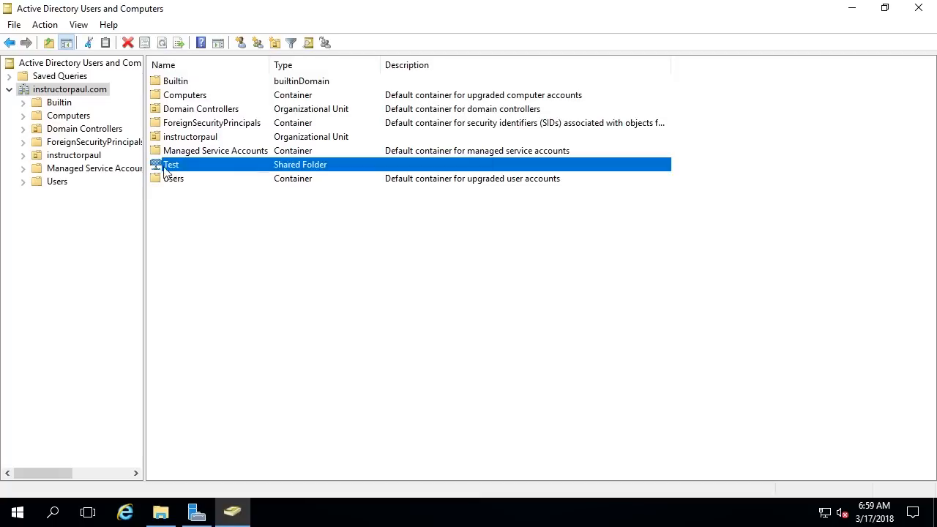
left_click(330, 231)
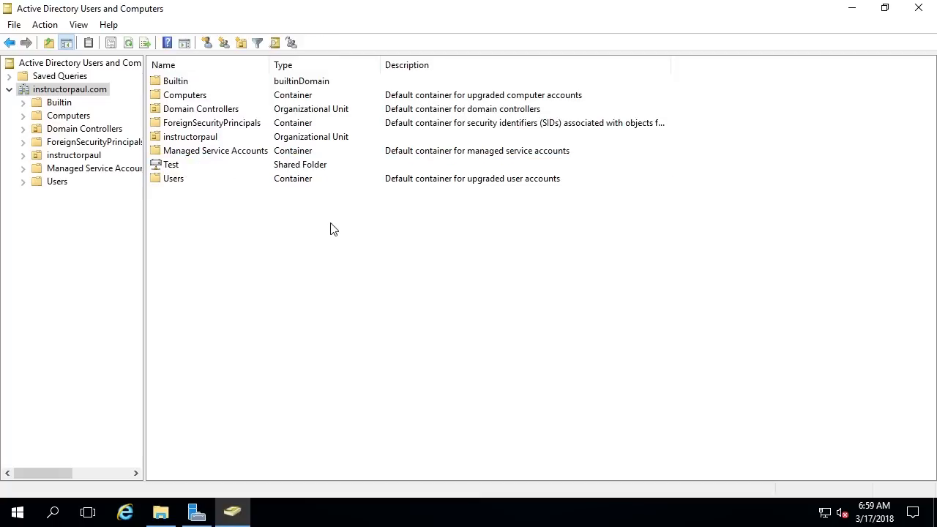
left_click(180, 166)
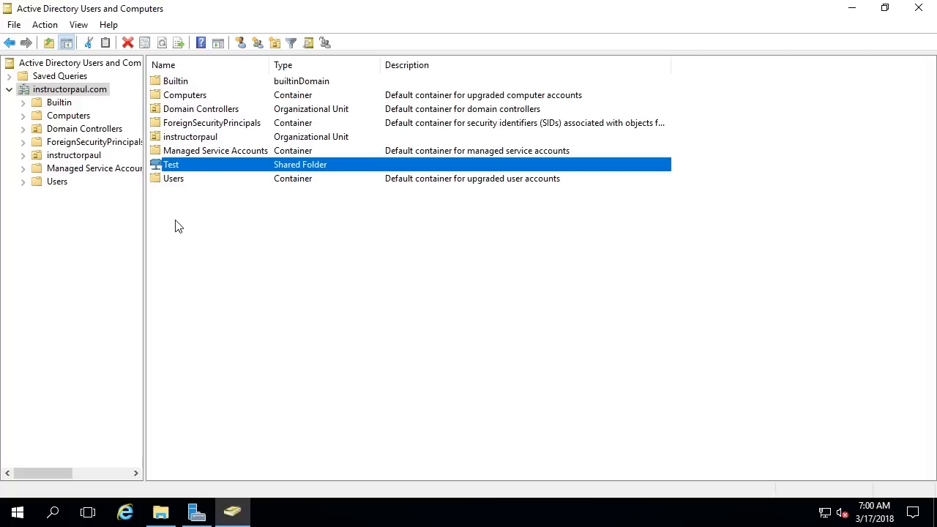
left_click(214, 233)
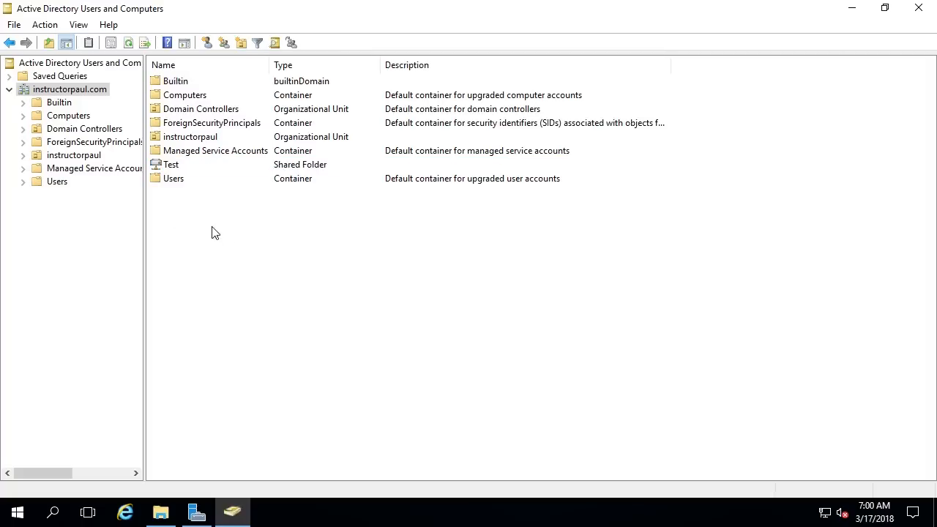
right_click(95, 92)
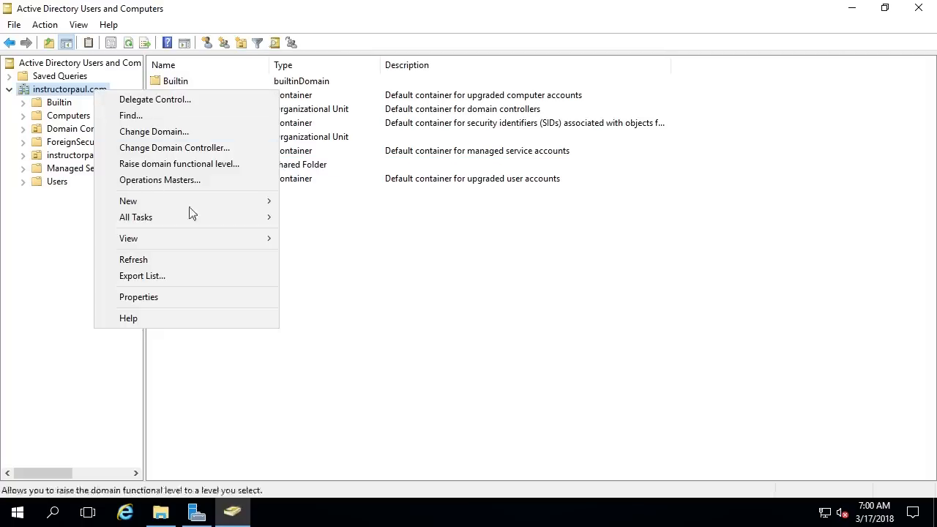
mouse_move(186, 202)
left_click(351, 331)
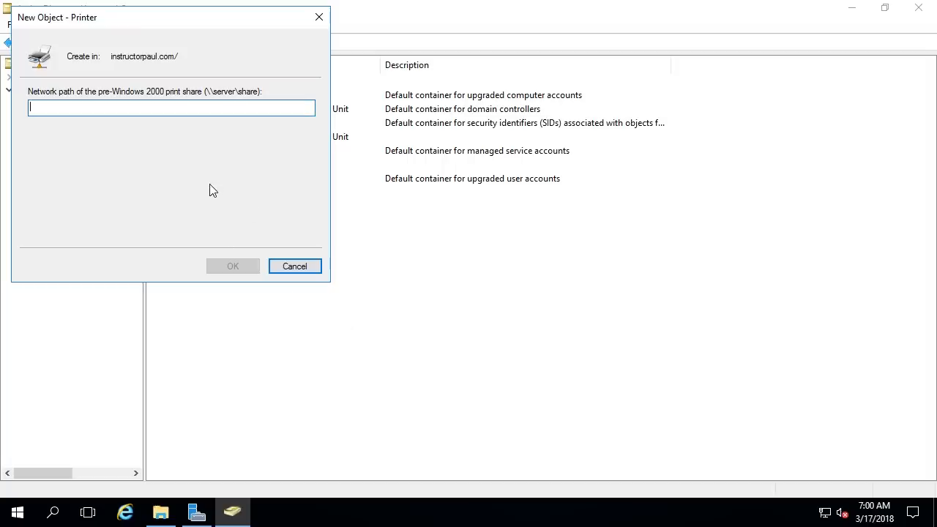
type("Test")
left_click(232, 268)
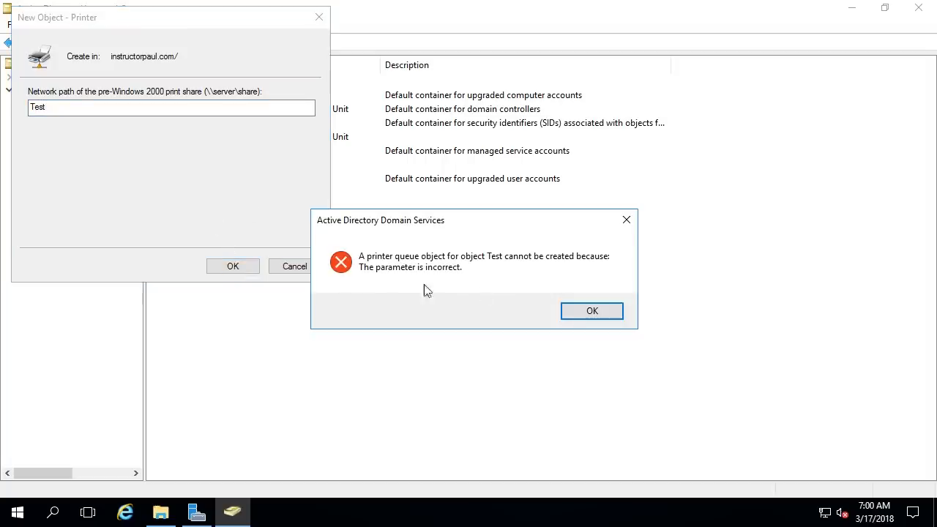
left_click(592, 311)
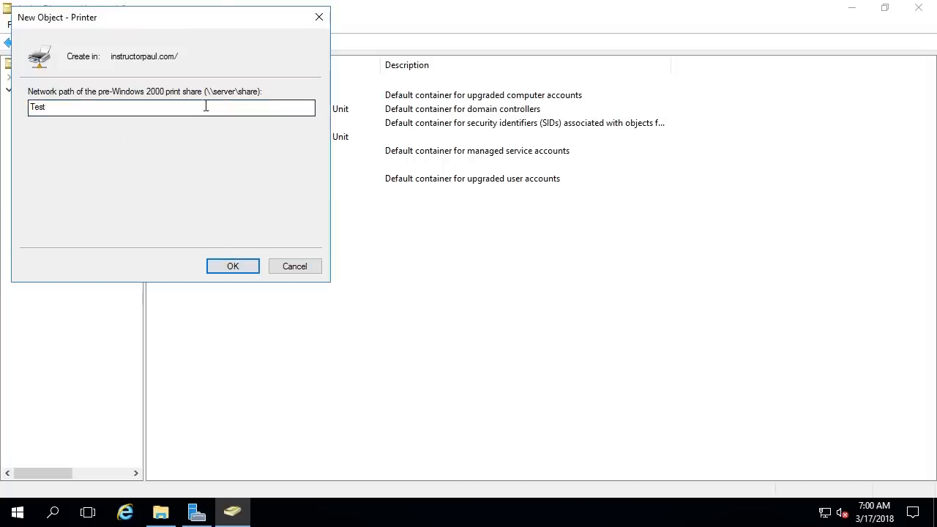
type("\\\\ipdc01\\printer01")
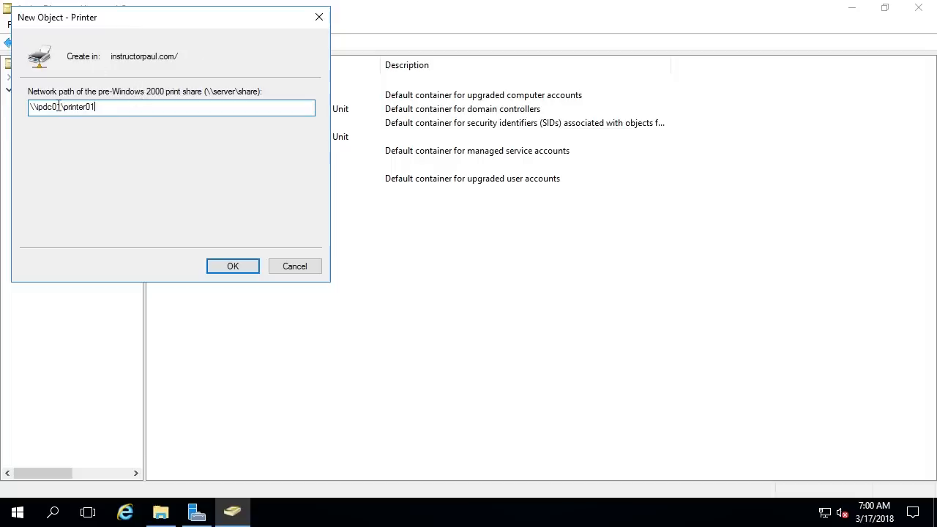
left_click_drag(61, 107, 38, 110)
left_click(57, 110)
left_click(232, 267)
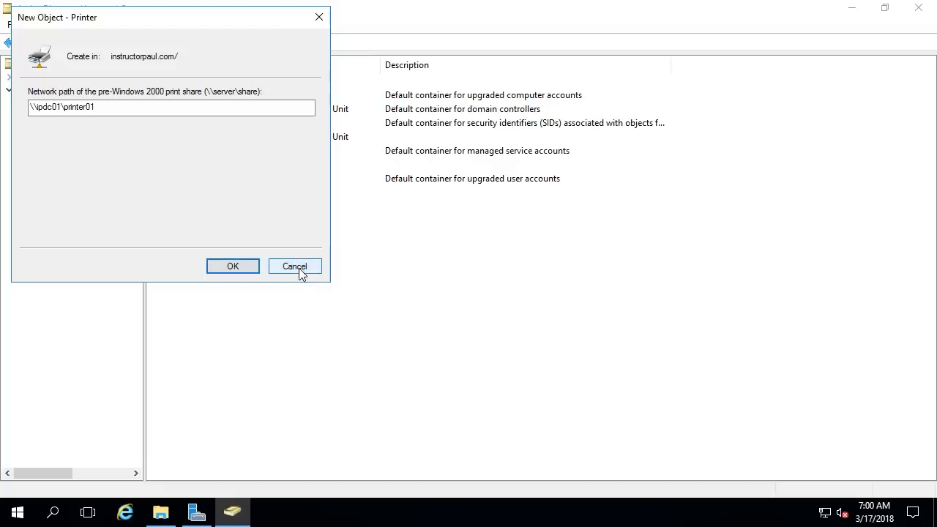
left_click(319, 16)
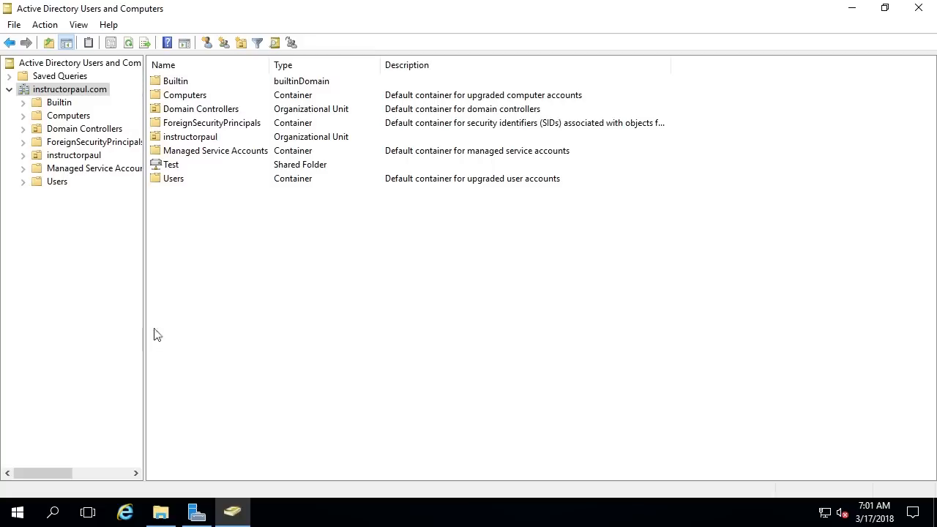
left_click(17, 514)
type("add")
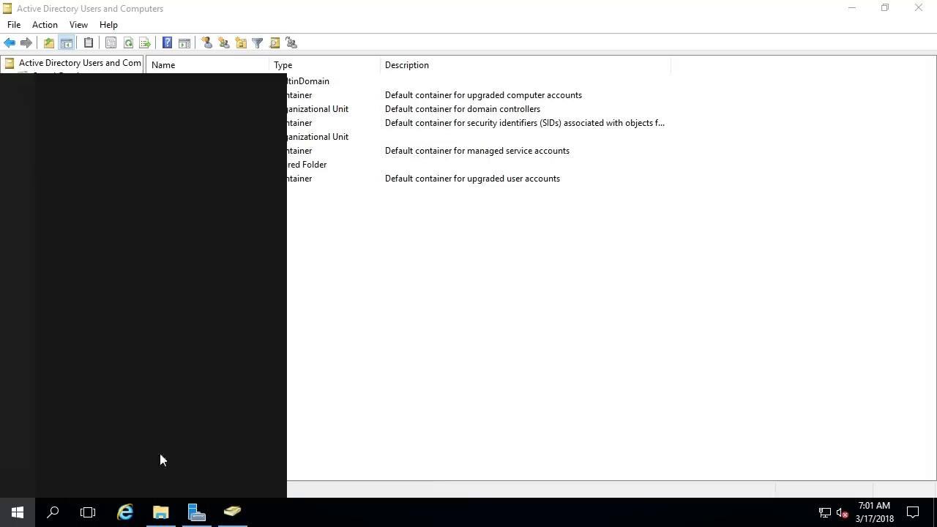
type(" printer")
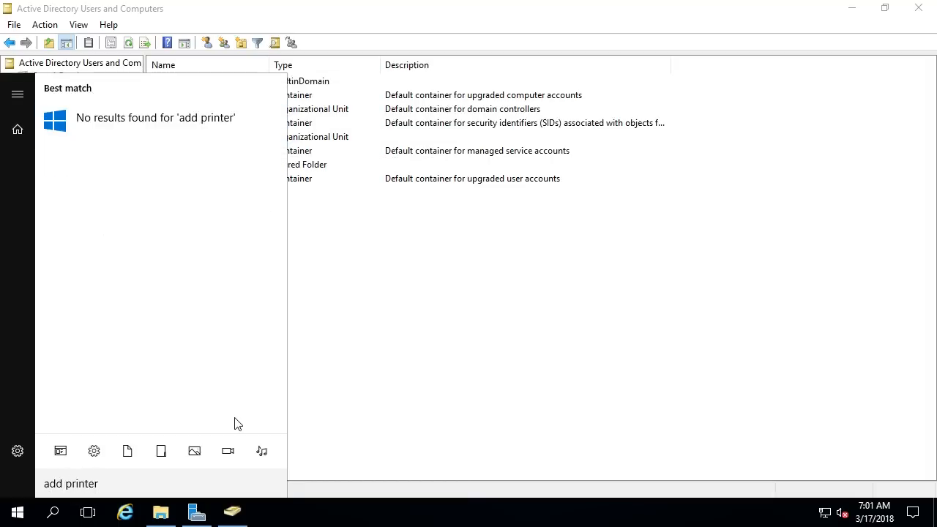
left_click(92, 454)
left_click(91, 453)
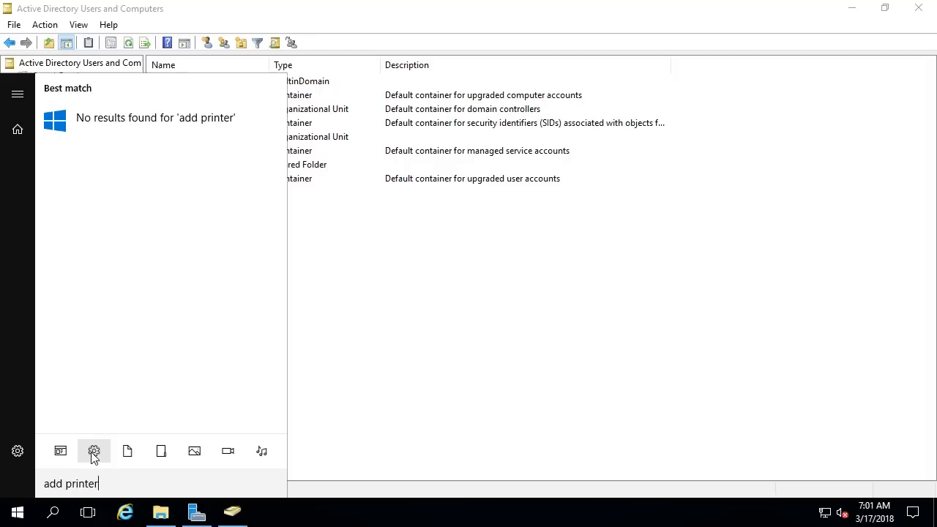
left_click(94, 453)
key("Escape")
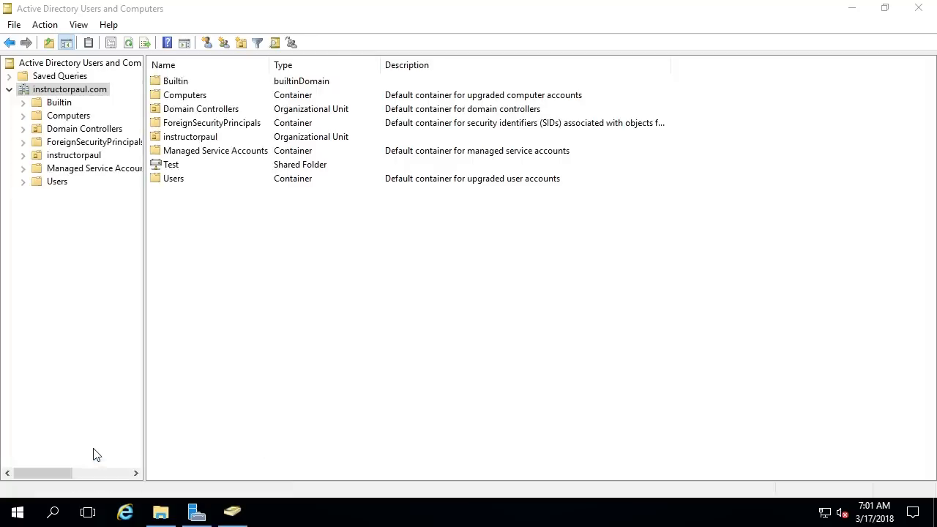
left_click(4, 517)
left_click(17, 445)
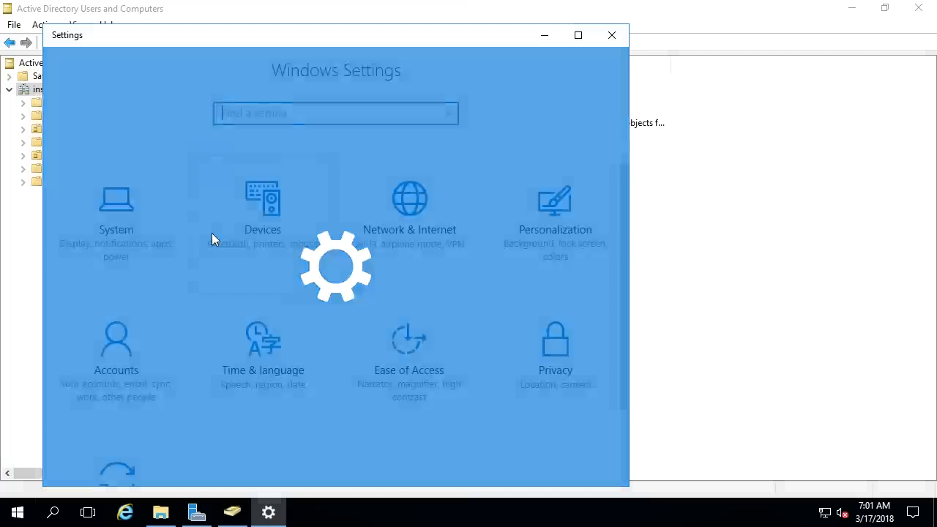
scroll(446, 249, "down", 3)
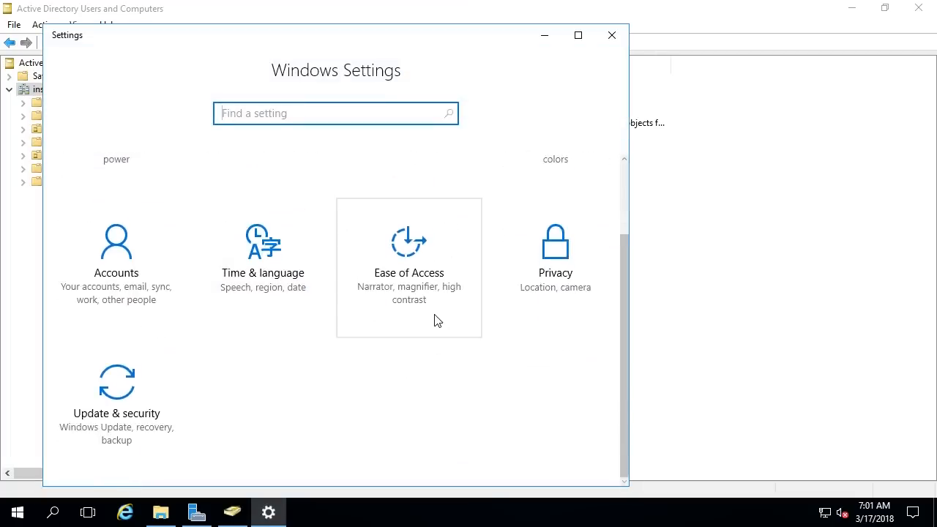
scroll(434, 320, "up", 3)
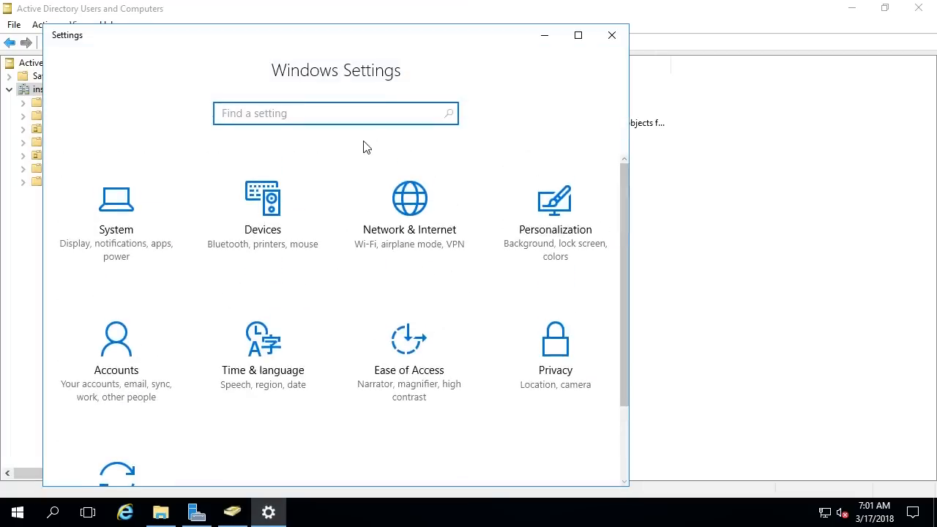
type("printer")
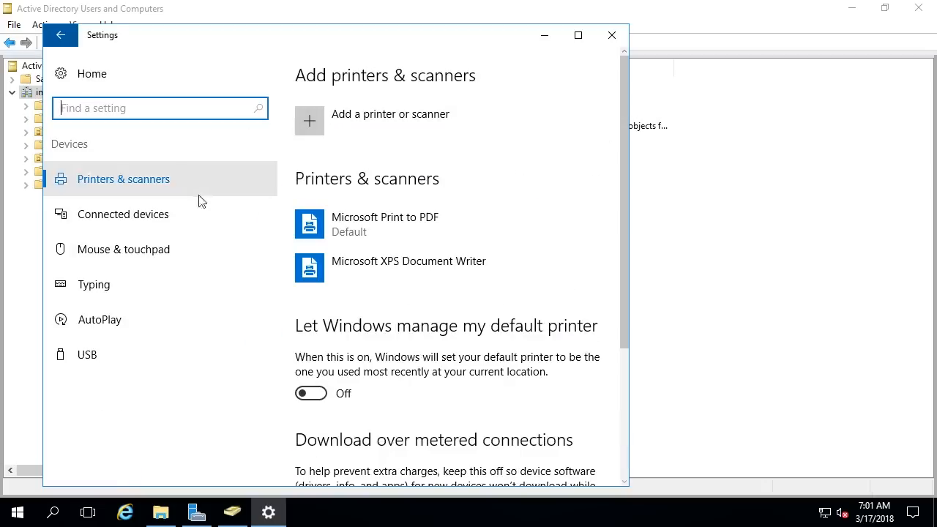
left_click(337, 115)
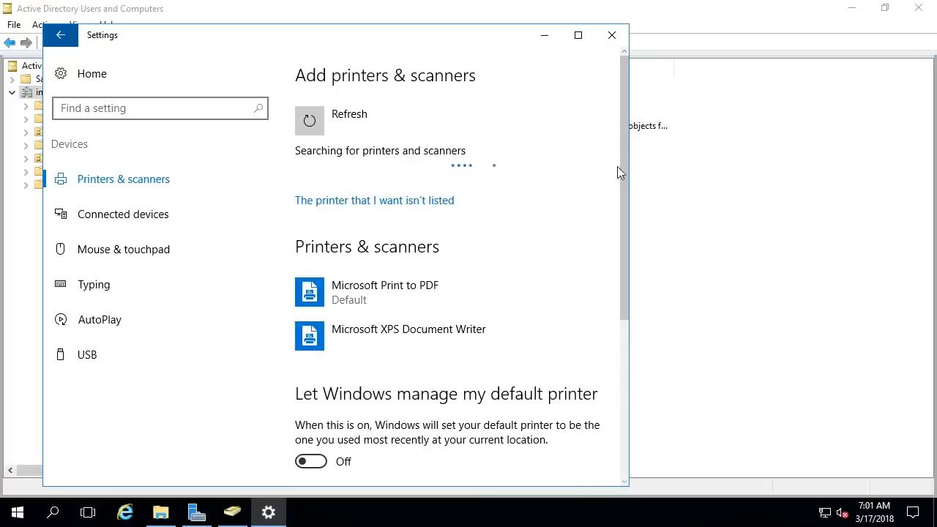
left_click(619, 36)
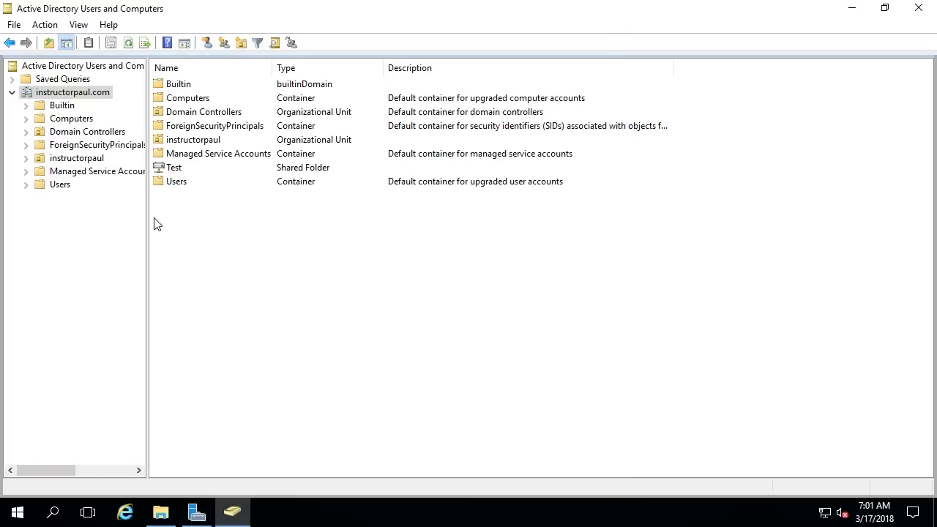
Step: Bring up the instructorpaul.com domain's context menu, then dismiss it without choosing an action
right_click(105, 96)
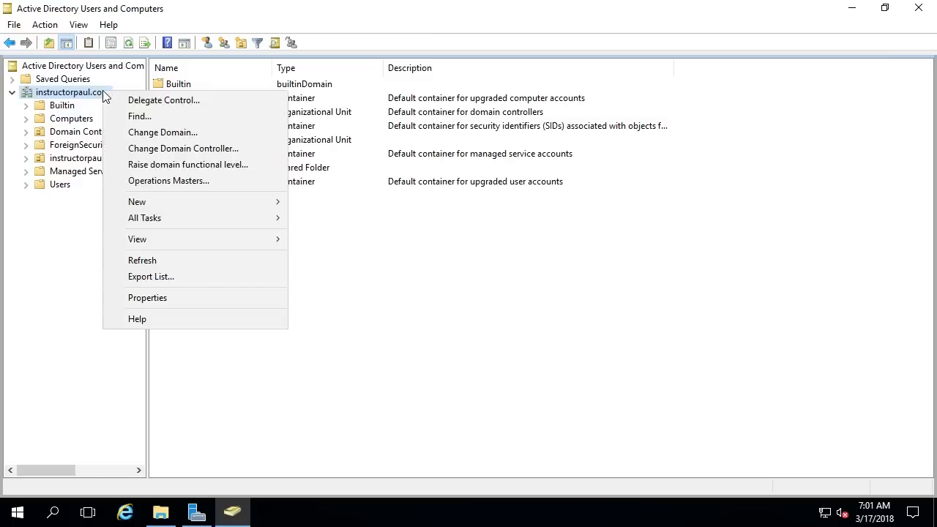
left_click(462, 274)
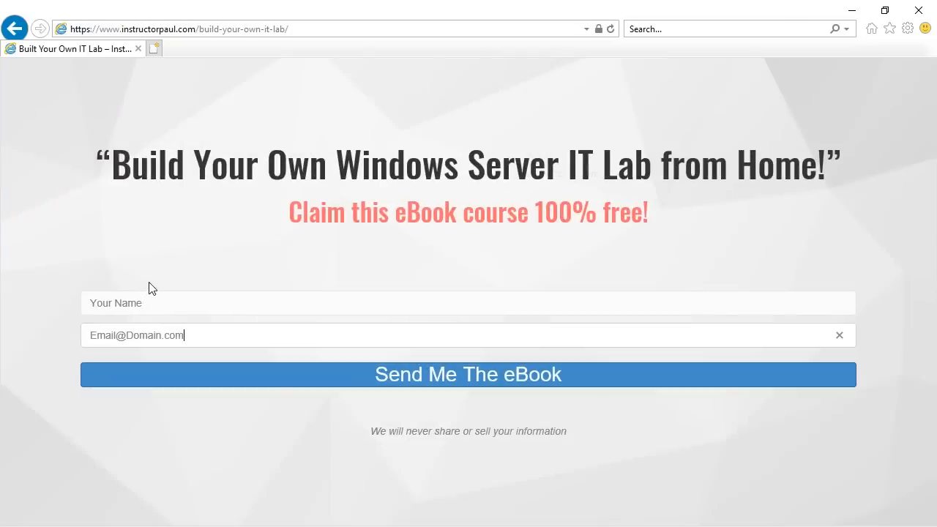
left_click_drag(111, 144, 96, 155)
left_click(92, 158)
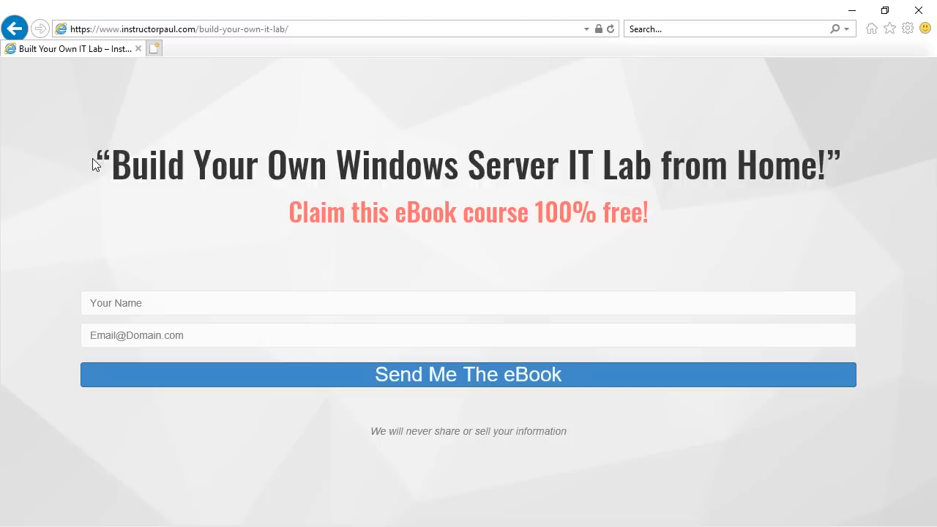